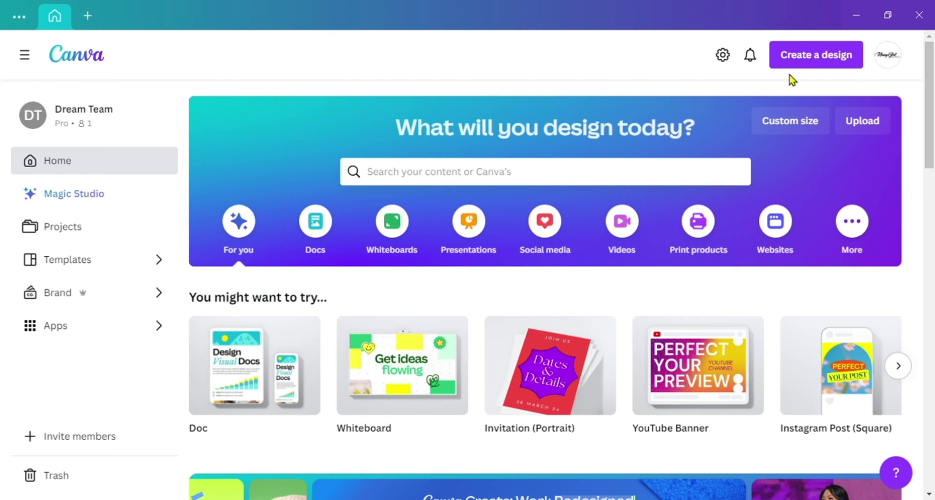
- Create a new design in the Invitation (Portrait) 5 × 7 in format, found by searching for "invitation"
{"action": "left_click", "coordinate": [837, 64]}
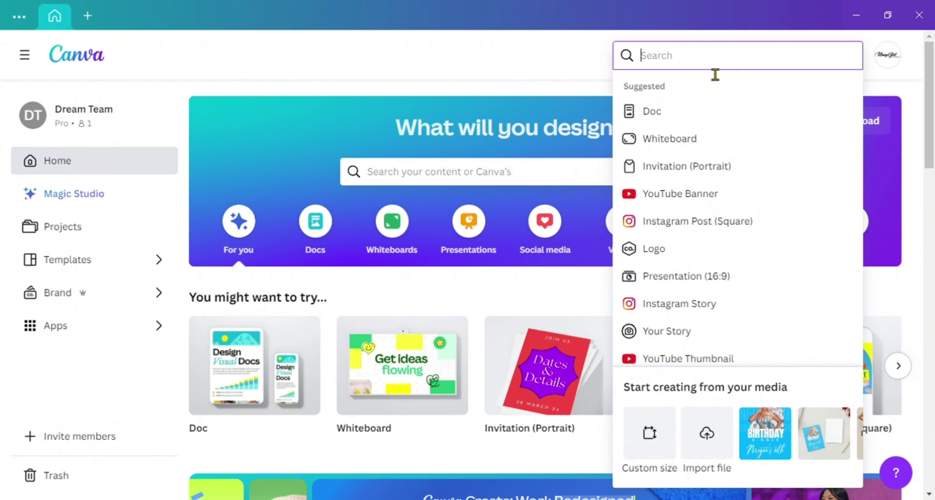
{"action": "type", "text": "invi"}
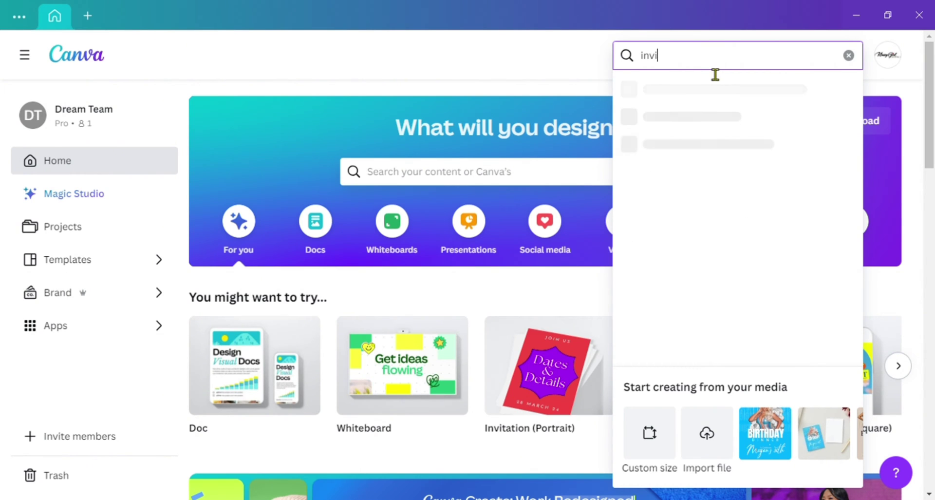
{"action": "type", "text": "tation"}
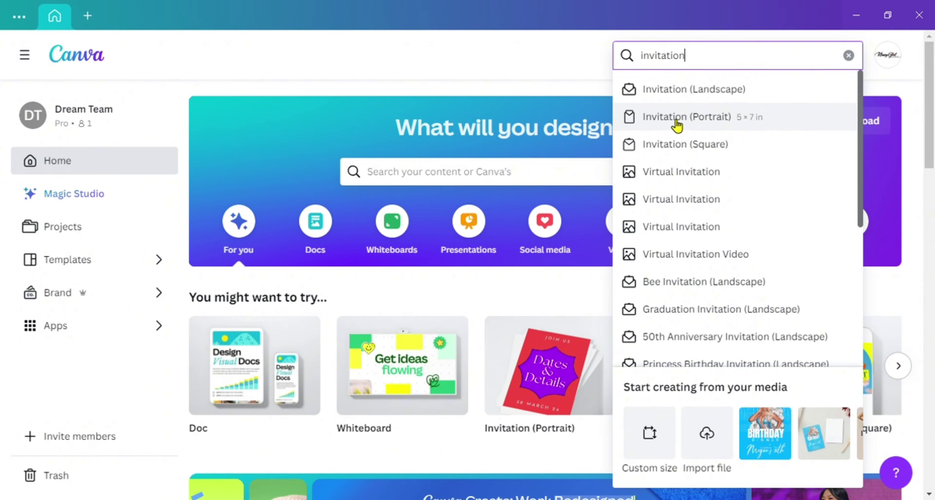
{"action": "left_click", "coordinate": [730, 127]}
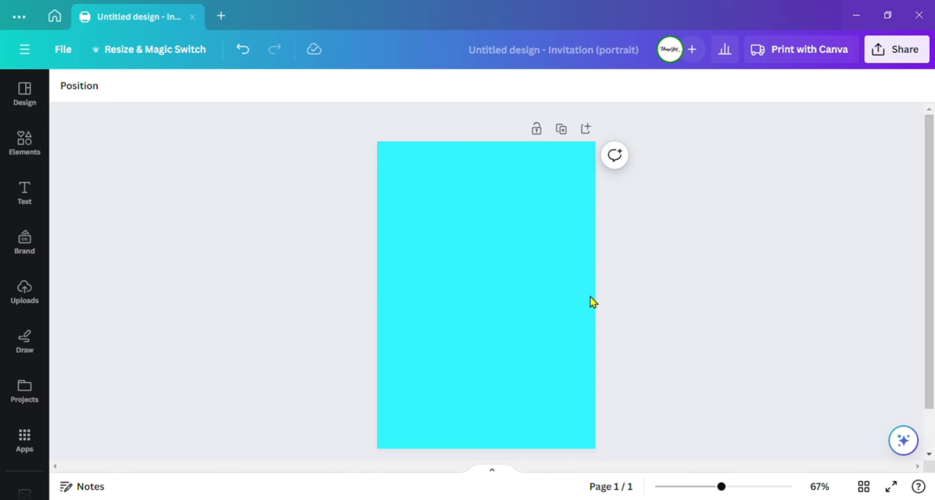
- Search the elements for "Silver confetti" and show all matching graphics
{"action": "left_click", "coordinate": [25, 144]}
{"action": "left_click", "coordinate": [136, 104]}
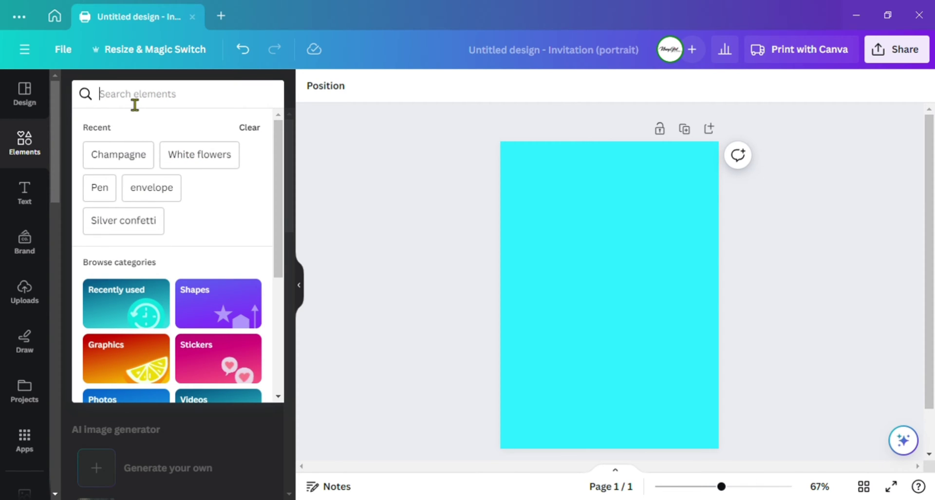
{"action": "type", "text": "silver"}
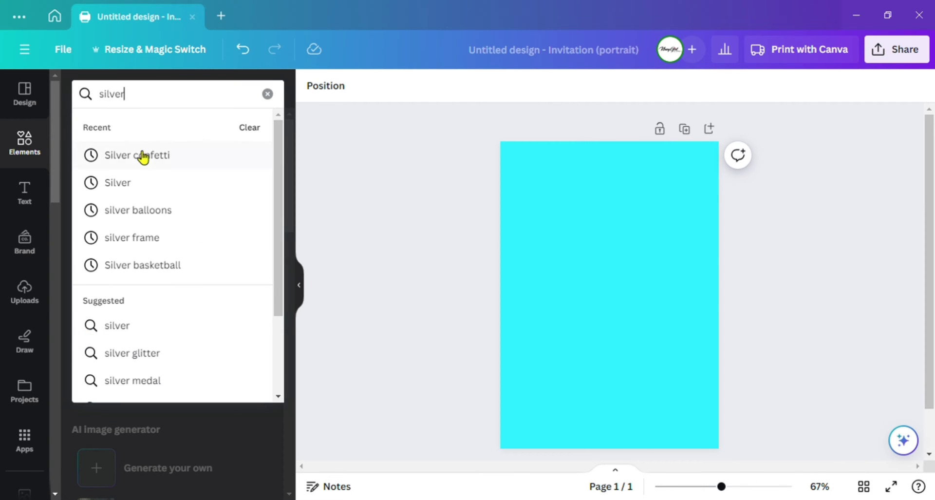
{"action": "left_click", "coordinate": [141, 156]}
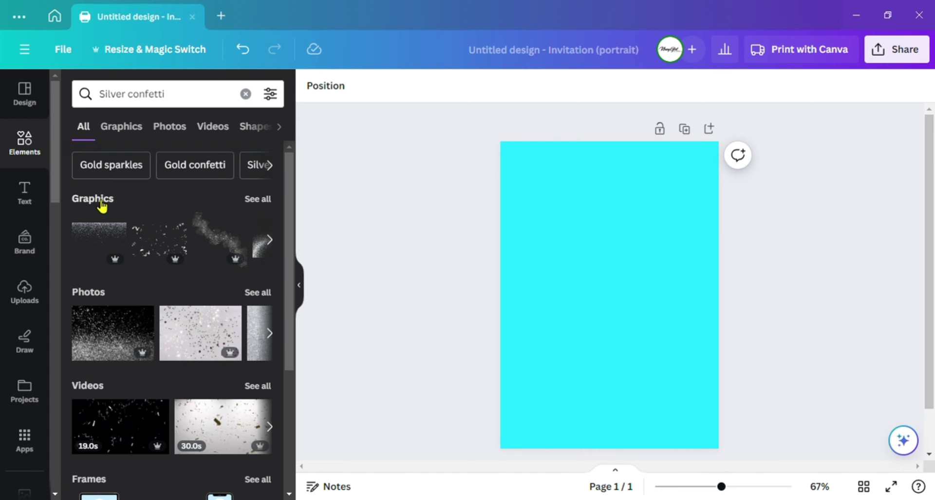
{"action": "left_click", "coordinate": [258, 200]}
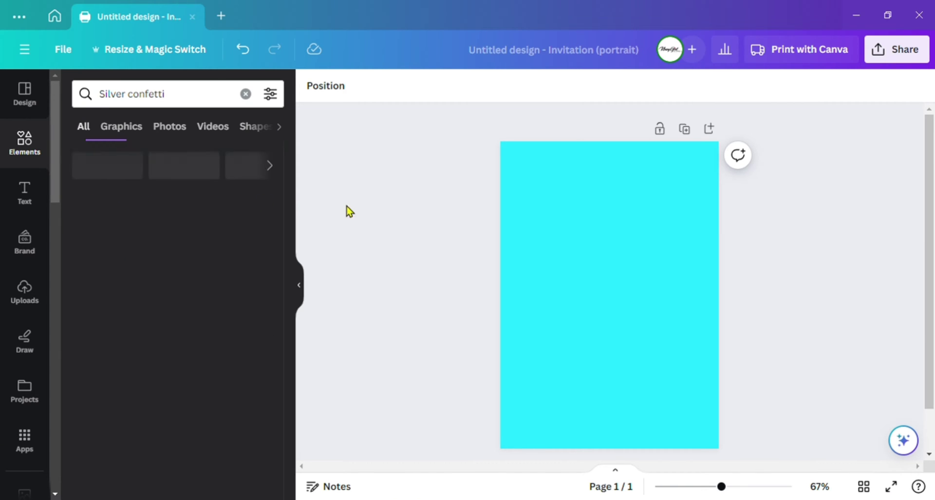
- Add the hanging silver glitter strands graphic and fit it across the full page width along the page's upper edge
{"action": "scroll", "coordinate": [219, 258], "scroll_direction": "down", "scroll_amount": 5}
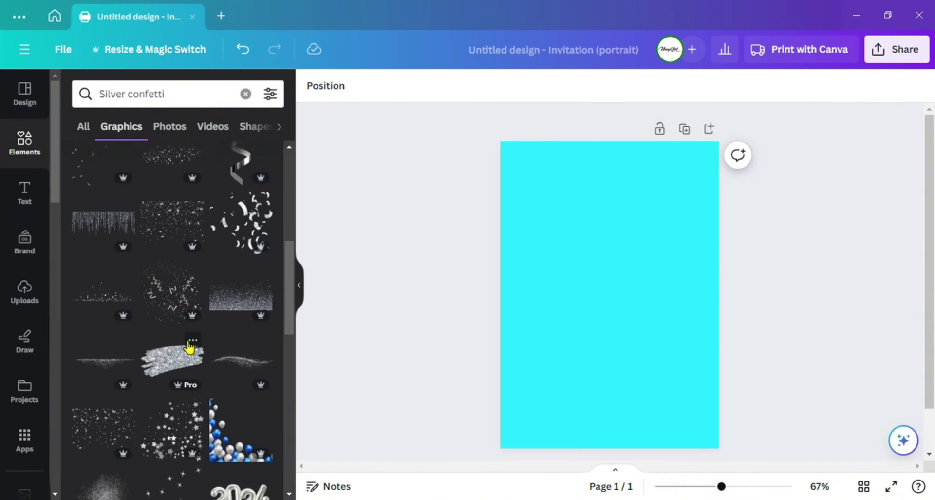
{"action": "scroll", "coordinate": [190, 347], "scroll_direction": "down", "scroll_amount": 2}
{"action": "scroll", "coordinate": [185, 320], "scroll_direction": "down", "scroll_amount": 1}
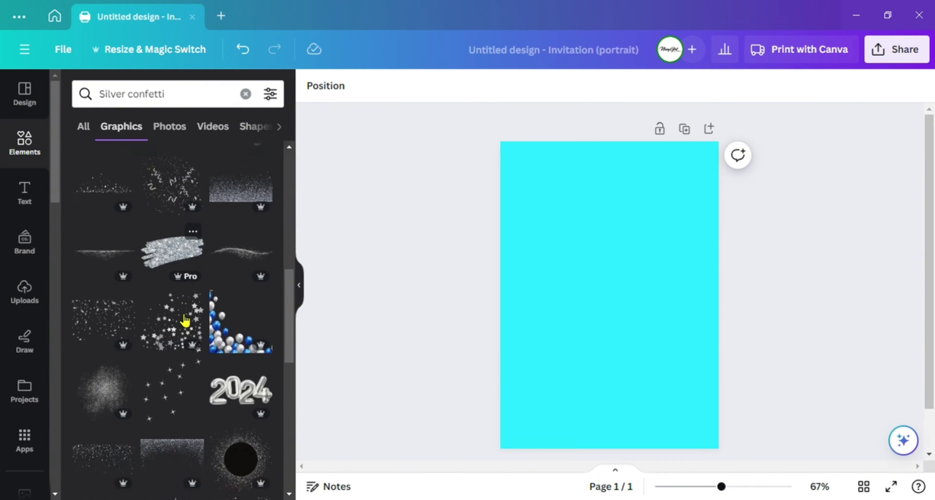
{"action": "scroll", "coordinate": [184, 320], "scroll_direction": "down", "scroll_amount": 5}
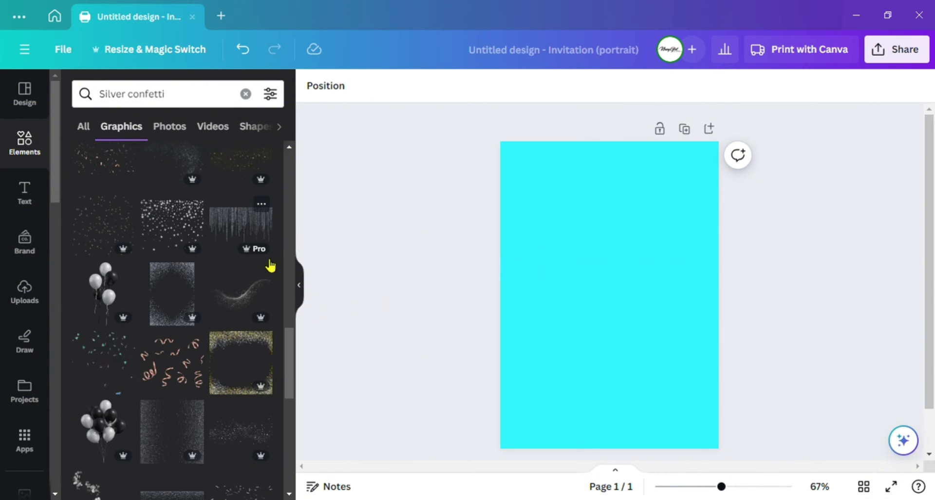
{"action": "left_click", "coordinate": [246, 228]}
{"action": "left_click", "coordinate": [301, 285]}
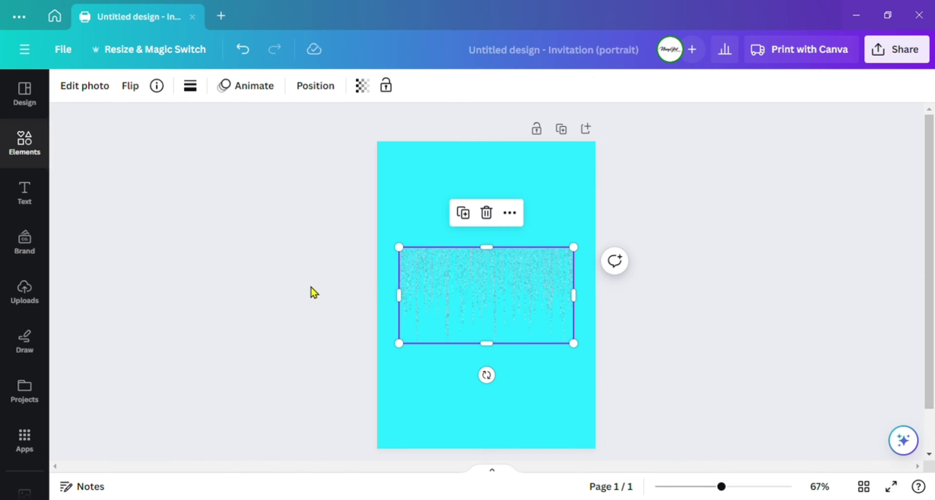
{"action": "left_click_drag", "start_coordinate": [511, 308], "coordinate": [524, 204]}
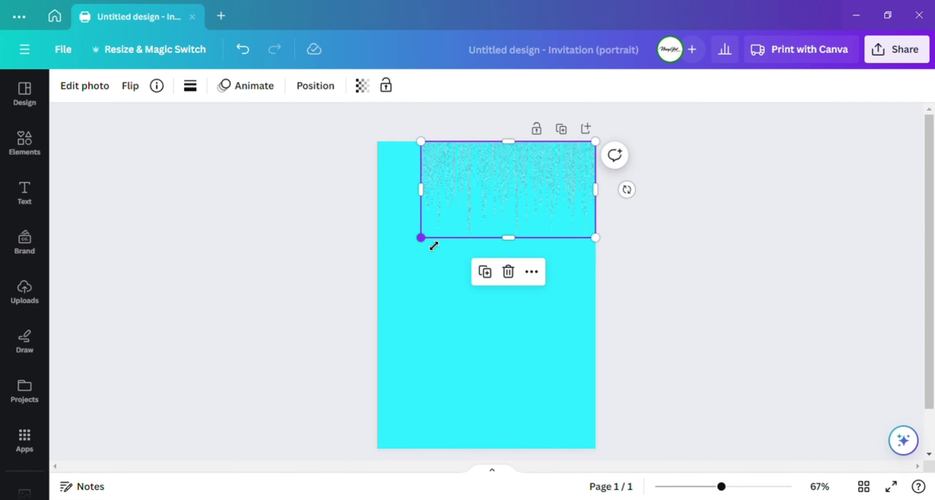
{"action": "left_click_drag", "start_coordinate": [434, 246], "coordinate": [394, 280]}
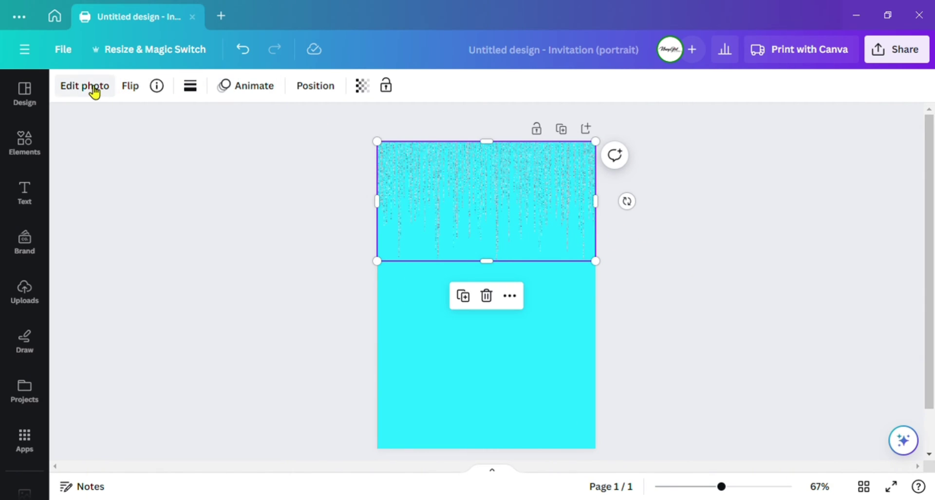
- Set the brightness of the silver glitter graphic to 48
{"action": "left_click", "coordinate": [64, 97]}
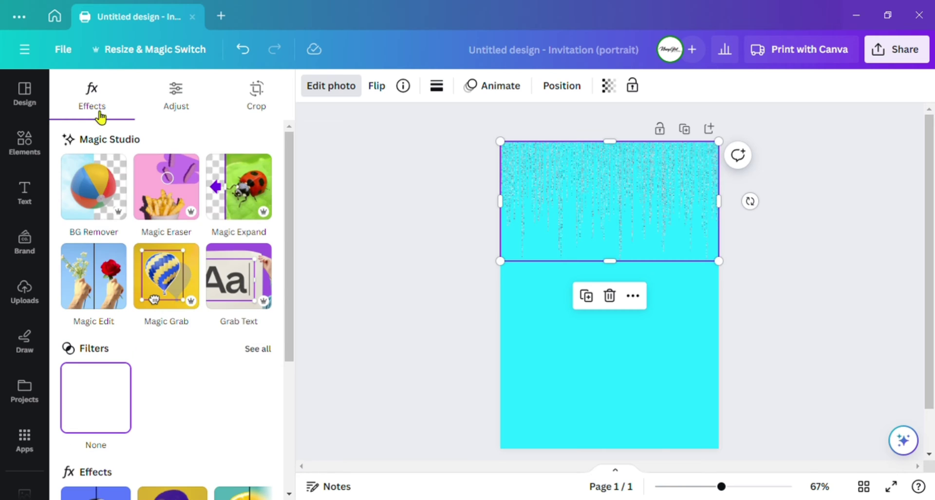
{"action": "left_click", "coordinate": [188, 103]}
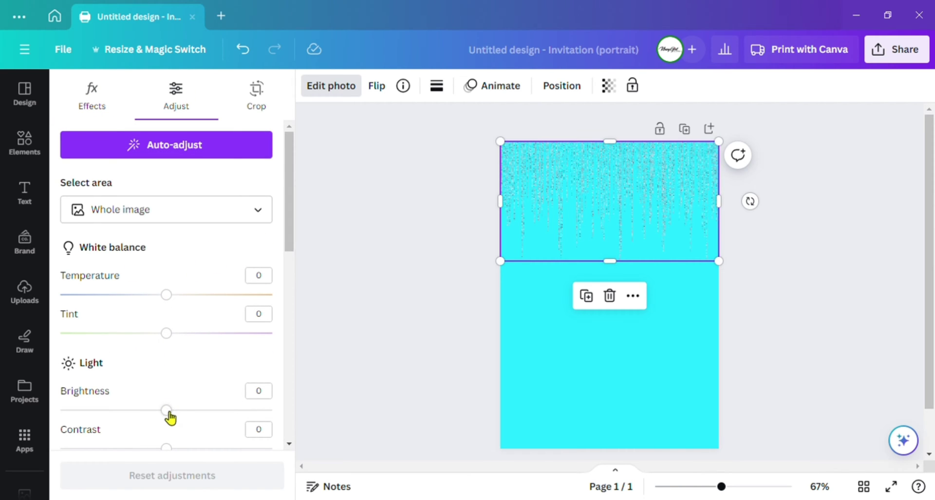
{"action": "left_click_drag", "start_coordinate": [169, 415], "coordinate": [225, 419]}
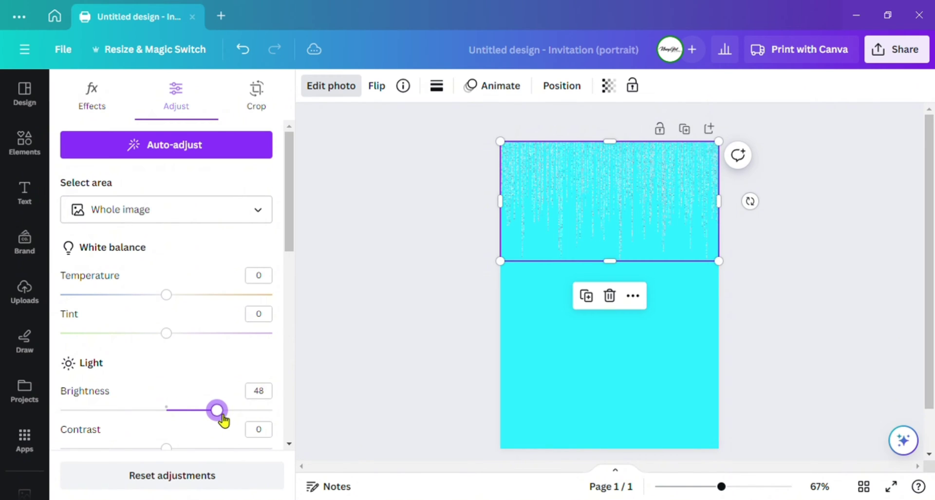
{"action": "left_click", "coordinate": [388, 211]}
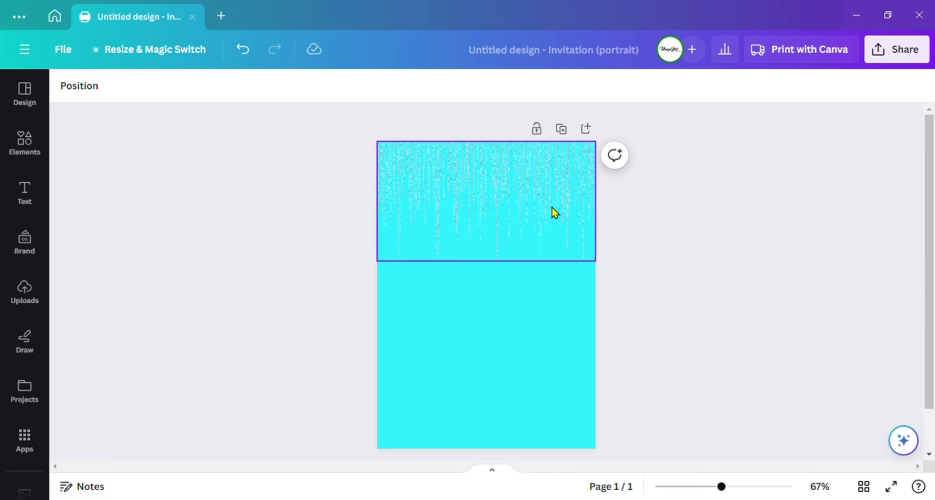
- Paste the cut-out photo of the woman onto the page, crop its empty sides and enlarge it
{"action": "key", "text": "ctrl+v"}
{"action": "left_click_drag", "start_coordinate": [494, 203], "coordinate": [498, 228]}
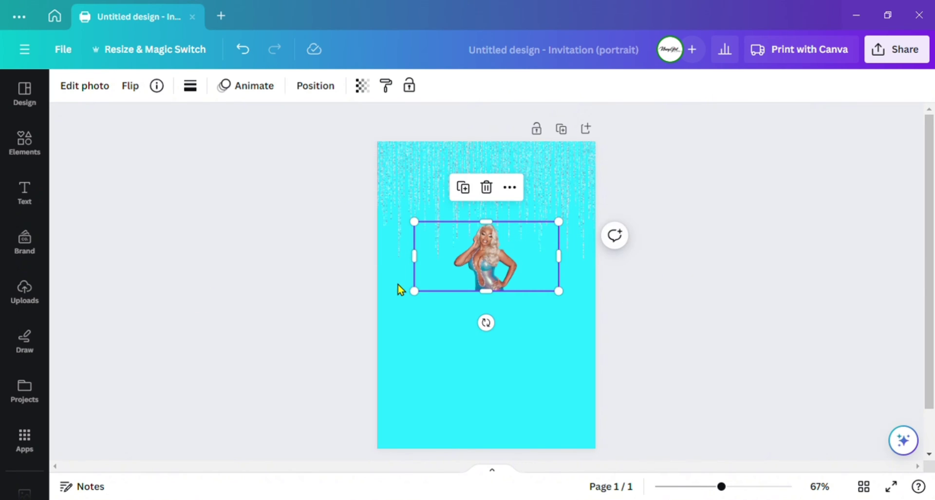
{"action": "left_click_drag", "start_coordinate": [421, 263], "coordinate": [449, 263]}
{"action": "left_click_drag", "start_coordinate": [559, 259], "coordinate": [564, 331]}
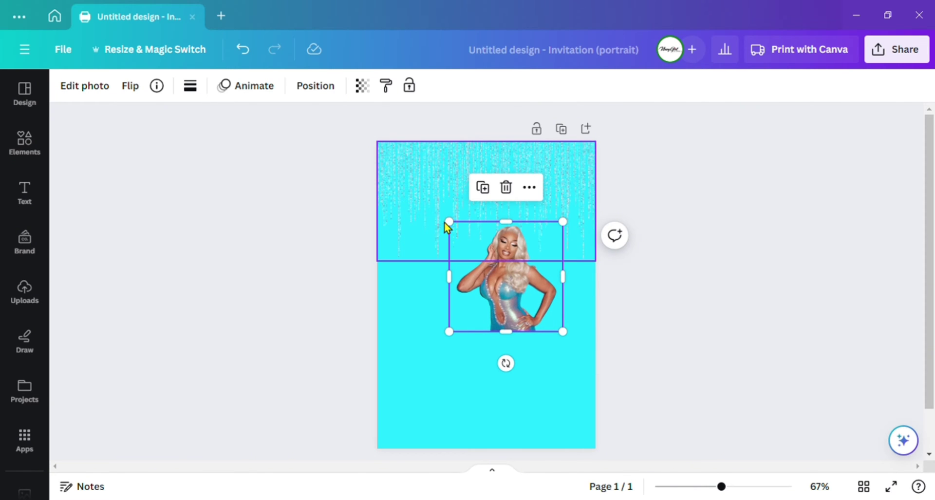
- Enlarge the woman's photo further and centre it against the page's upper edge, over the silver glitter
{"action": "left_click_drag", "start_coordinate": [446, 223], "coordinate": [410, 205]}
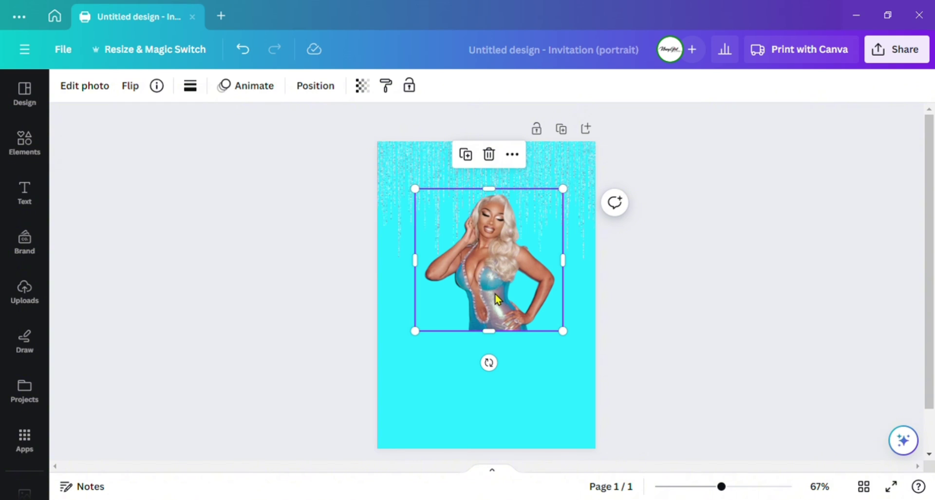
{"action": "left_click_drag", "start_coordinate": [495, 293], "coordinate": [501, 287]}
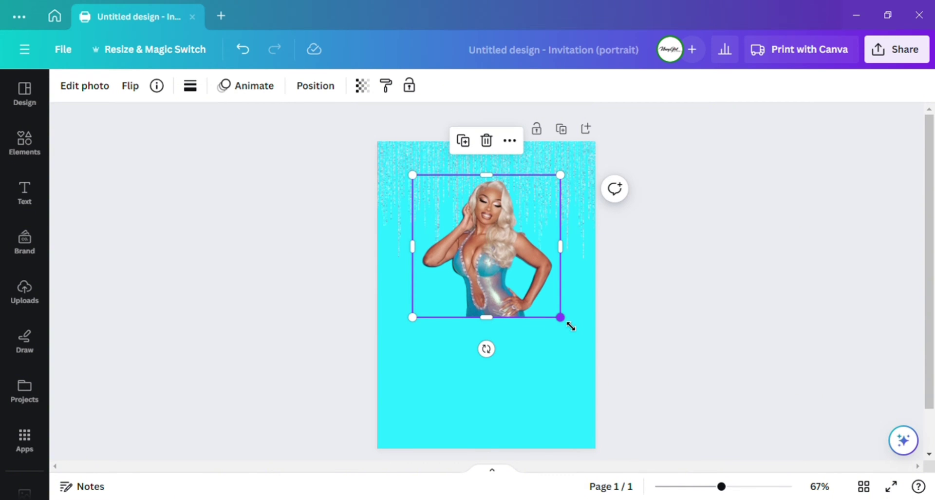
{"action": "mouse_move", "coordinate": [571, 326]}
{"action": "left_mouse_down"}
{"action": "mouse_move", "coordinate": [560, 314]}
{"action": "mouse_move", "coordinate": [567, 314]}
{"action": "left_mouse_up"}
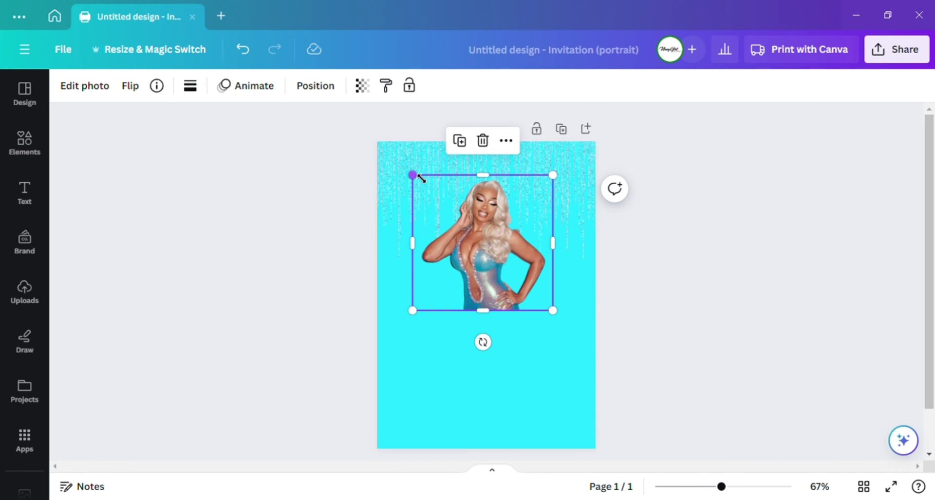
{"action": "left_click_drag", "start_coordinate": [423, 184], "coordinate": [414, 180]}
{"action": "left_click_drag", "start_coordinate": [507, 275], "coordinate": [500, 262]}
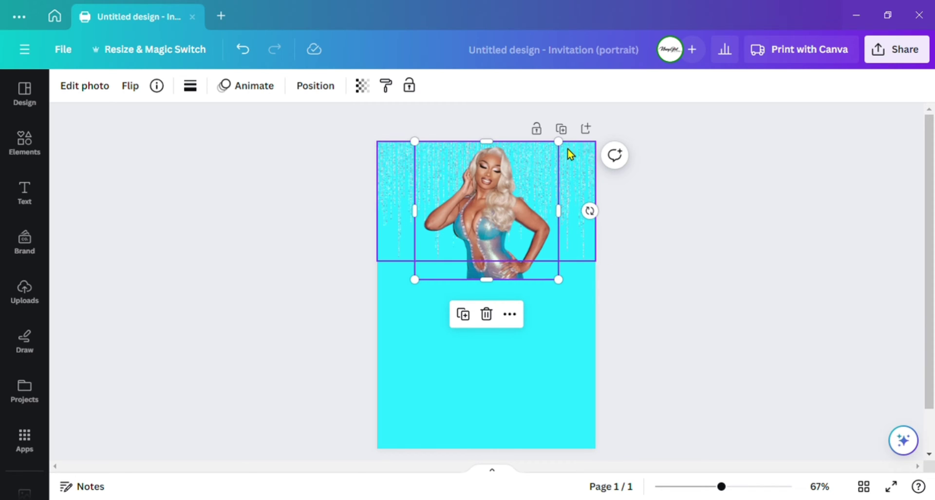
{"action": "left_click_drag", "start_coordinate": [562, 149], "coordinate": [566, 155]}
{"action": "left_click", "coordinate": [770, 258]}
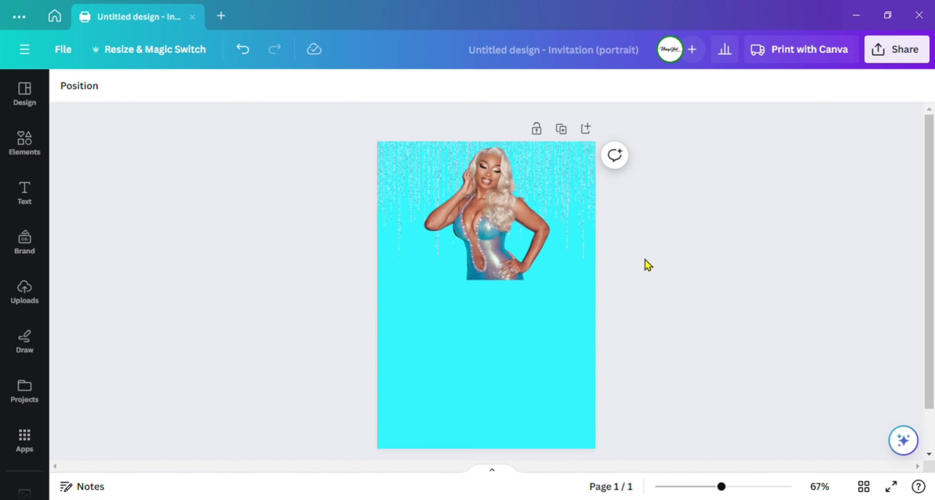
- Replace the element search with "transparent gradient" and show all matching graphics
{"action": "left_click", "coordinate": [30, 144]}
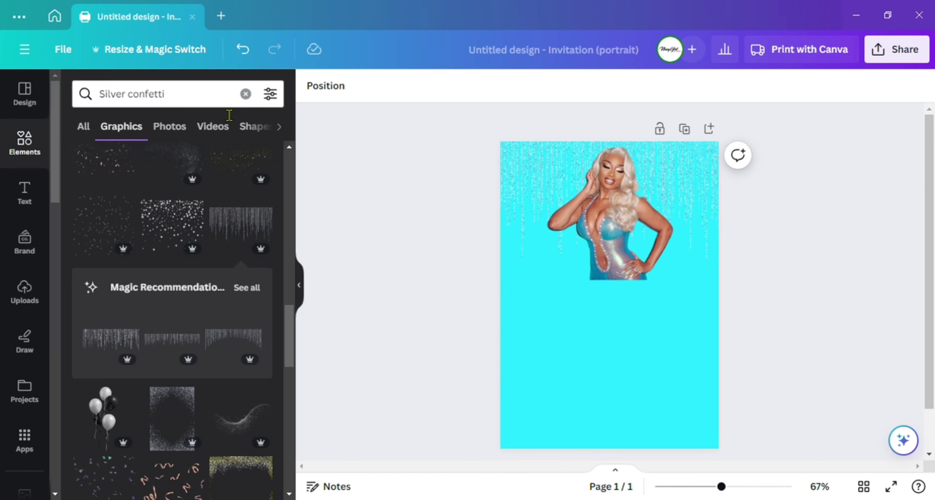
{"action": "left_click", "coordinate": [245, 93]}
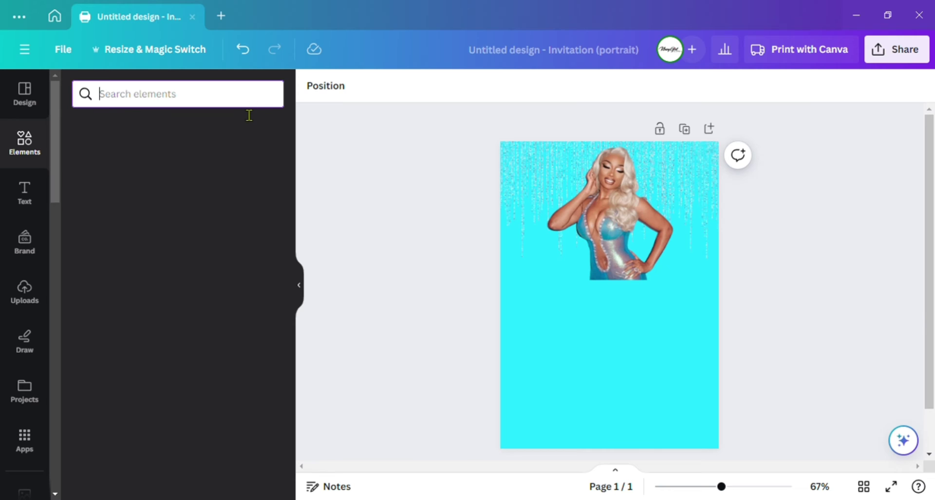
{"action": "type", "text": "trans"}
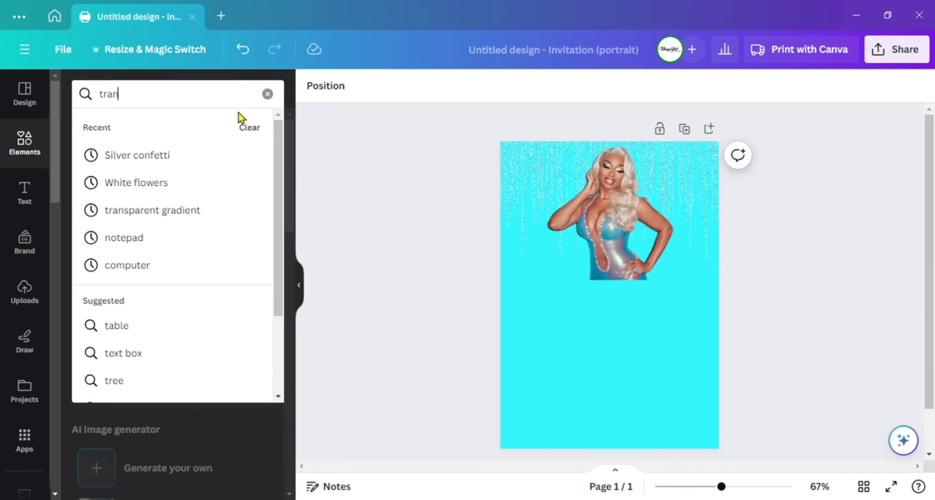
{"action": "left_click", "coordinate": [152, 155]}
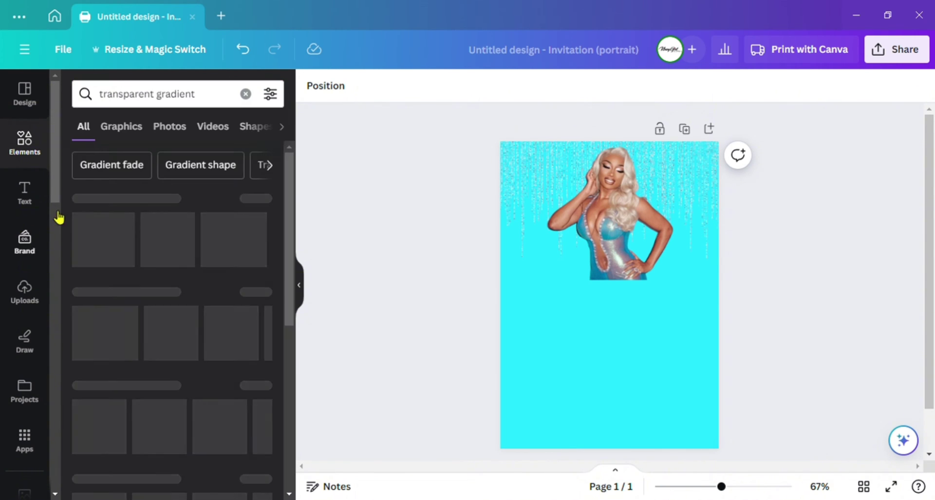
{"action": "left_click", "coordinate": [256, 199]}
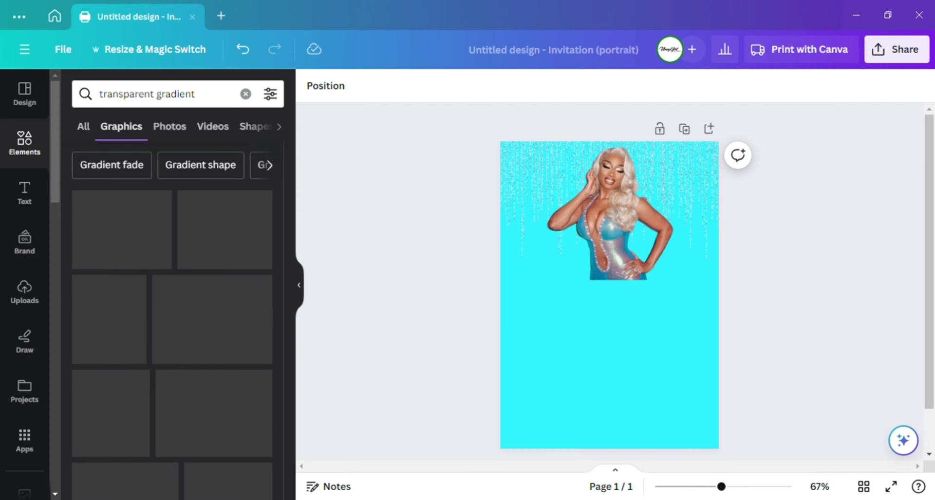
- Add the narrow teal transparent gradient graphic to the page
{"action": "scroll", "coordinate": [195, 279], "scroll_direction": "down", "scroll_amount": 5}
{"action": "scroll", "coordinate": [161, 277], "scroll_direction": "down", "scroll_amount": 1}
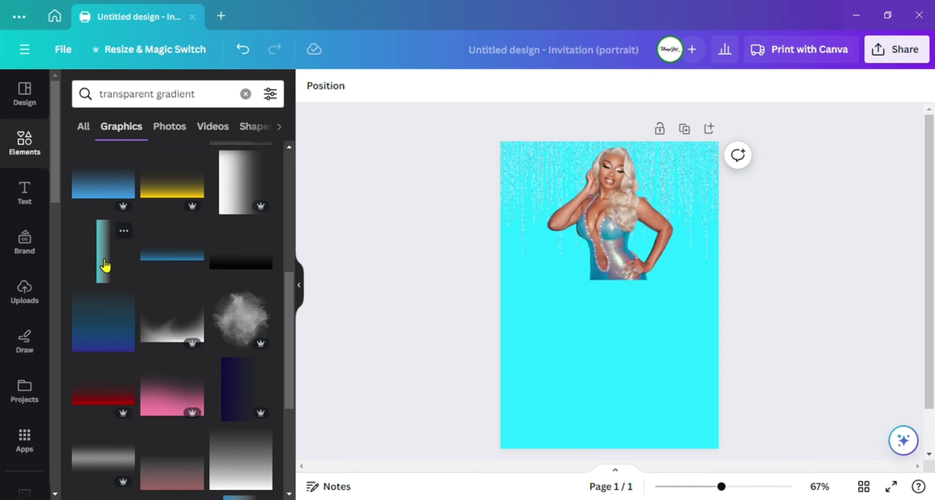
{"action": "left_click_drag", "start_coordinate": [429, 268], "coordinate": [427, 269]}
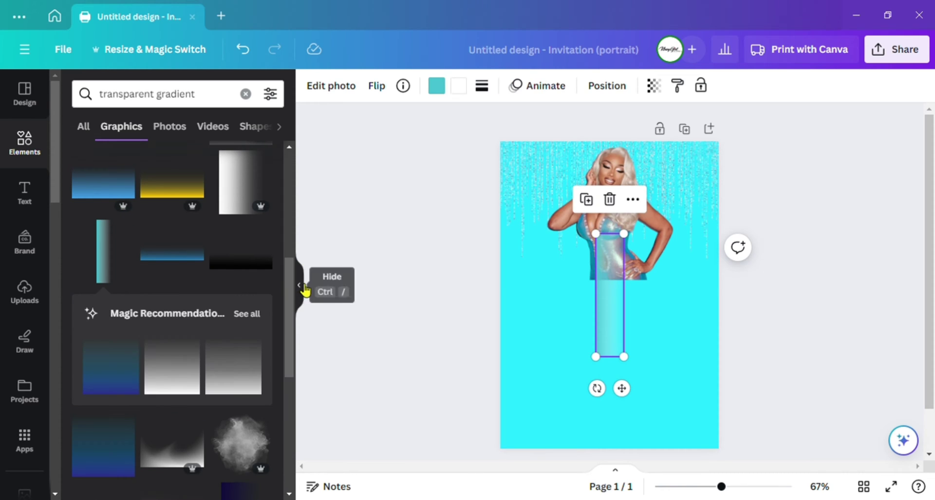
{"action": "scroll", "coordinate": [137, 329], "scroll_direction": "down", "scroll_amount": 10}
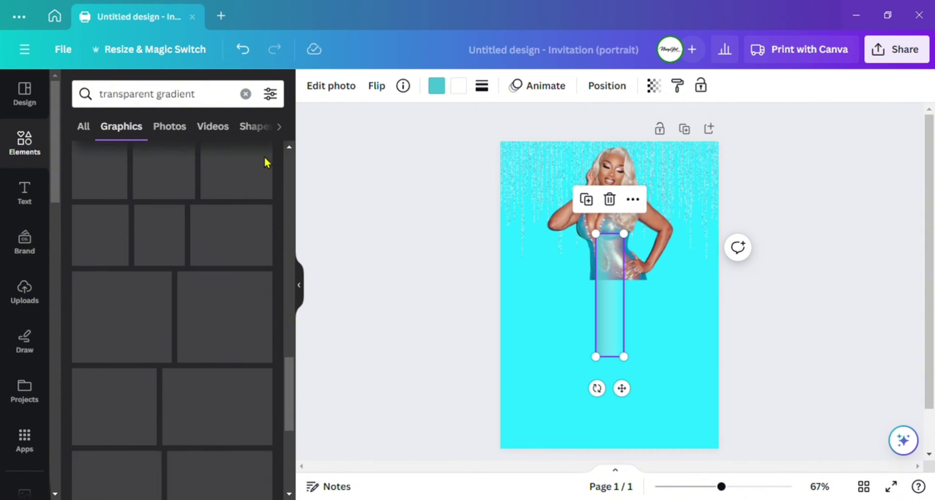
- Turn the gradient graphic horizontal over the lower edge of the woman's photo and set both of its colours to the page's cyan
{"action": "left_click", "coordinate": [300, 286]}
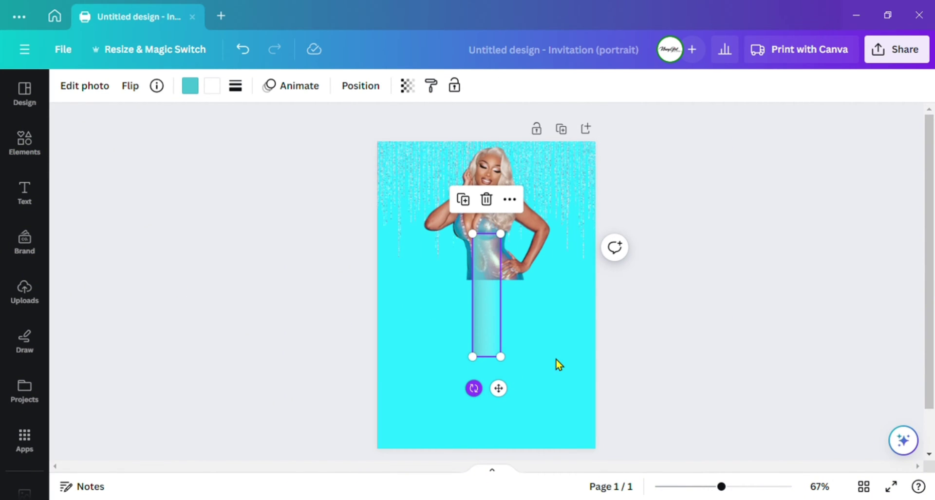
{"action": "left_click_drag", "start_coordinate": [529, 372], "coordinate": [522, 283]}
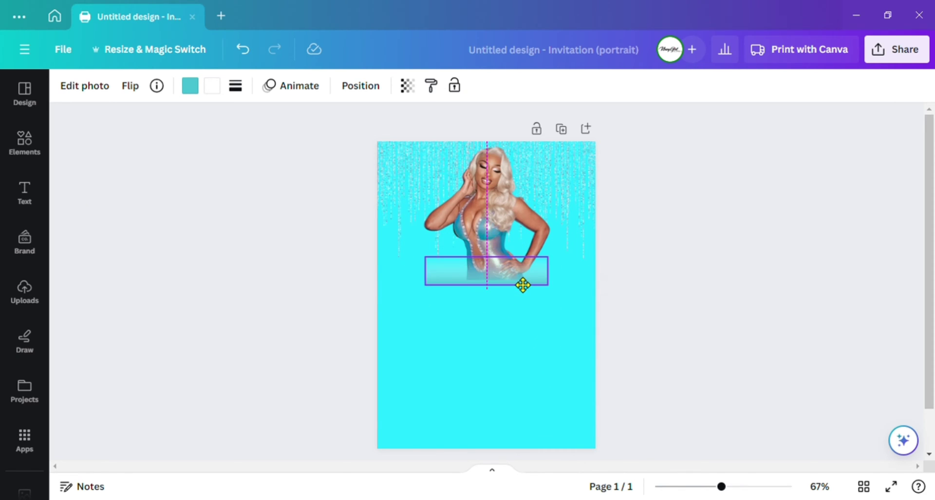
{"action": "left_click", "coordinate": [190, 85]}
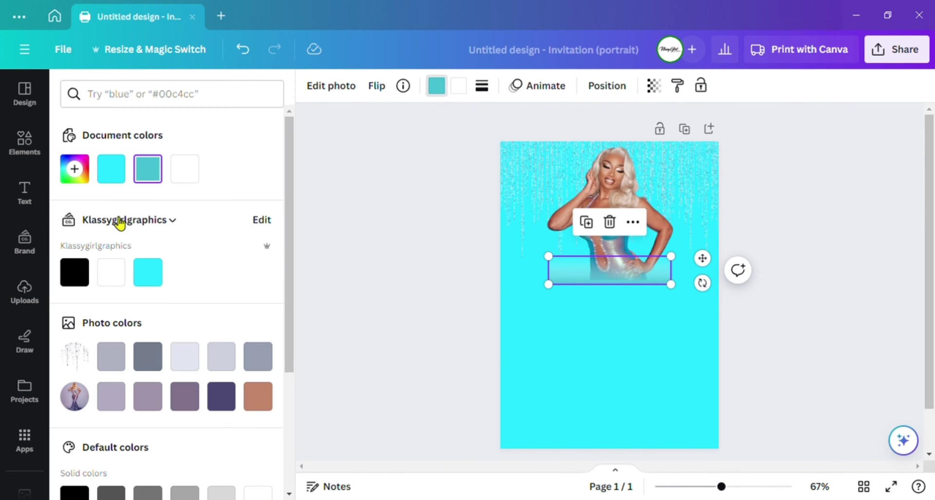
{"action": "left_click", "coordinate": [111, 168]}
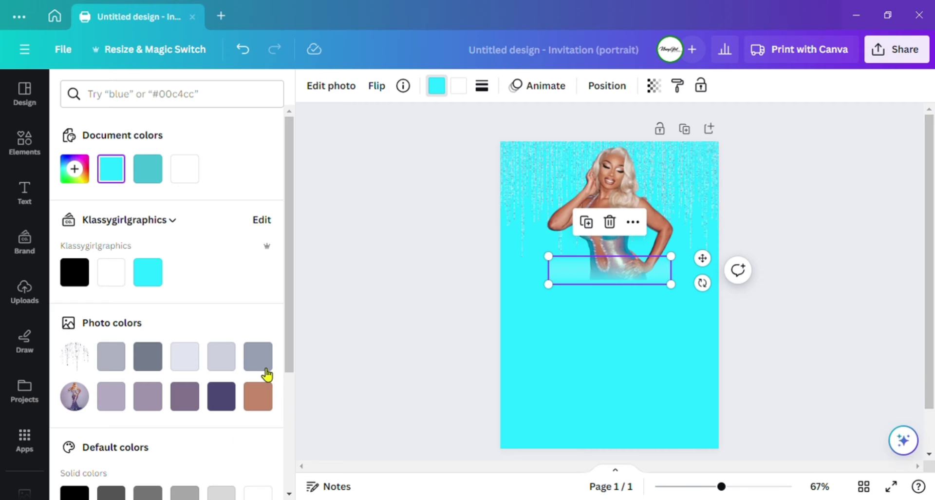
{"action": "scroll", "coordinate": [266, 374], "scroll_direction": "down", "scroll_amount": 3}
{"action": "left_click", "coordinate": [614, 270]}
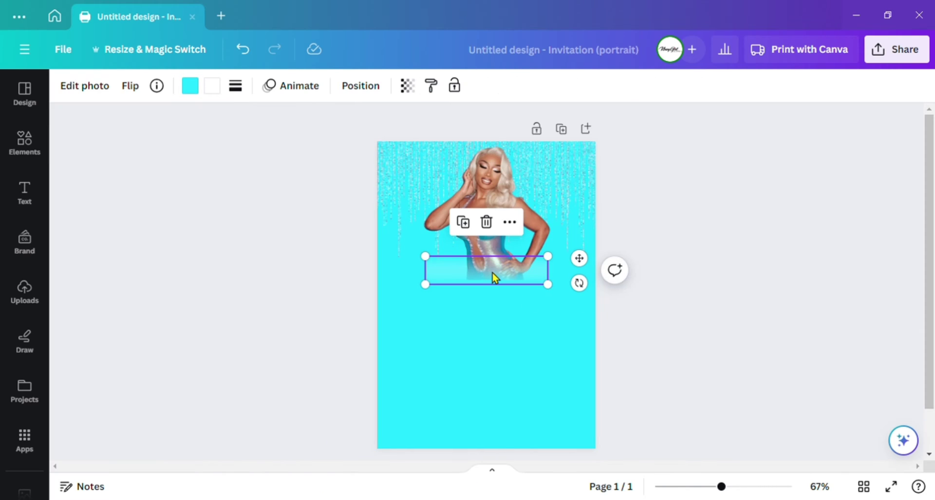
{"action": "left_click", "coordinate": [212, 92]}
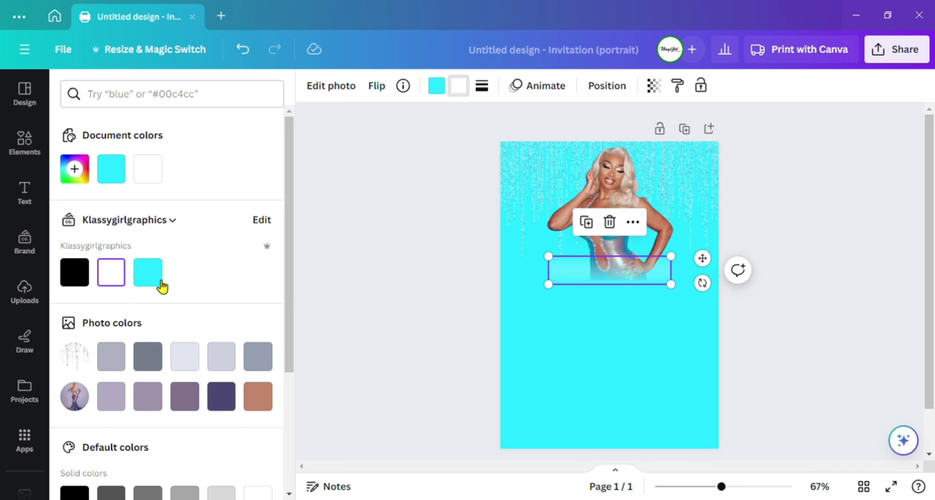
{"action": "left_click", "coordinate": [111, 169]}
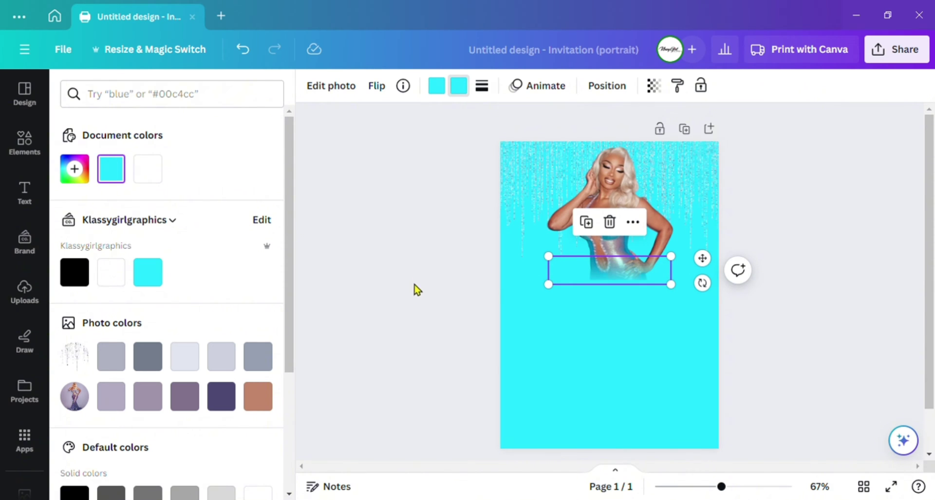
- Try stretching the cyan gradient across the full page width over the lower part of the woman's photo
{"action": "key", "text": "Escape"}
{"action": "left_click_drag", "start_coordinate": [549, 257], "coordinate": [607, 250]}
{"action": "left_click_drag", "start_coordinate": [424, 246], "coordinate": [380, 244]}
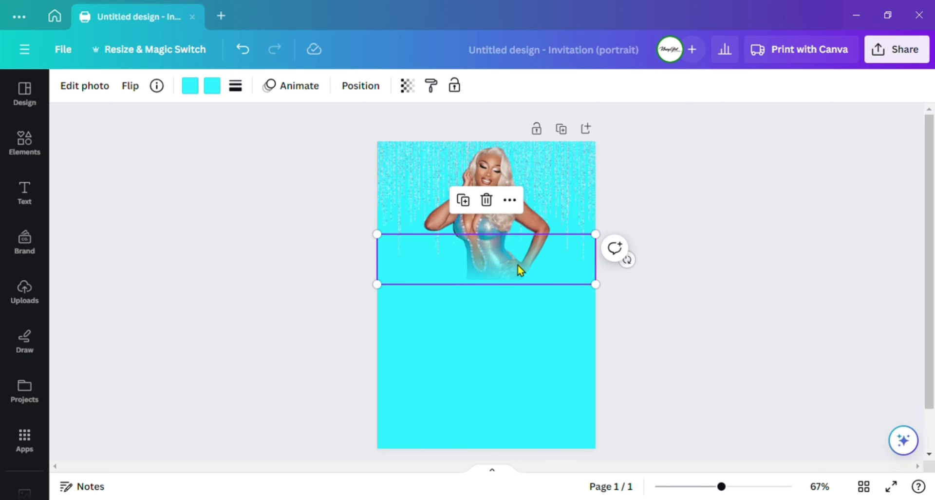
{"action": "left_click_drag", "start_coordinate": [520, 270], "coordinate": [525, 271]}
{"action": "left_click", "coordinate": [546, 229]}
{"action": "left_click", "coordinate": [541, 274]}
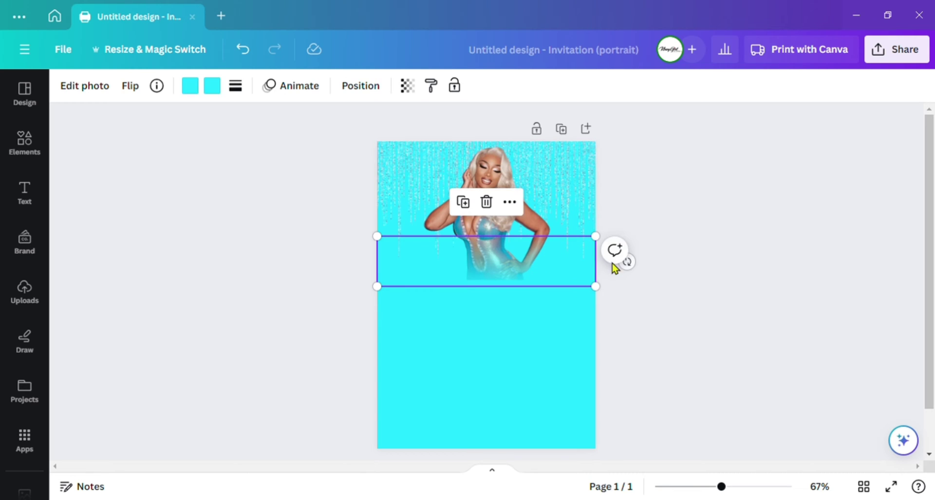
- Shrink the gradient to roughly the photo's width, centre it over the photo's lower edge and duplicate it in place
{"action": "left_click_drag", "start_coordinate": [605, 244], "coordinate": [567, 253]}
{"action": "left_click_drag", "start_coordinate": [387, 292], "coordinate": [424, 275]}
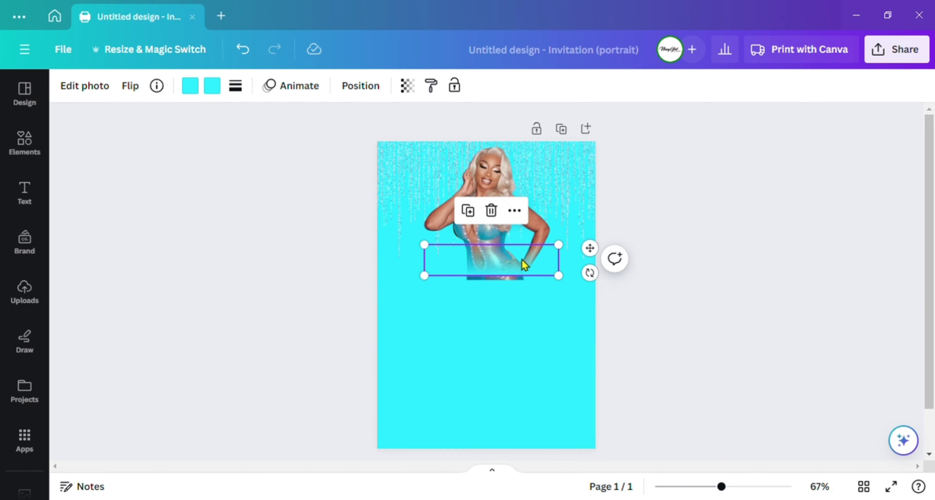
{"action": "mouse_move", "coordinate": [528, 266]}
{"action": "left_mouse_down"}
{"action": "mouse_move", "coordinate": [519, 287]}
{"action": "mouse_move", "coordinate": [520, 280]}
{"action": "left_mouse_up"}
{"action": "left_click", "coordinate": [467, 221]}
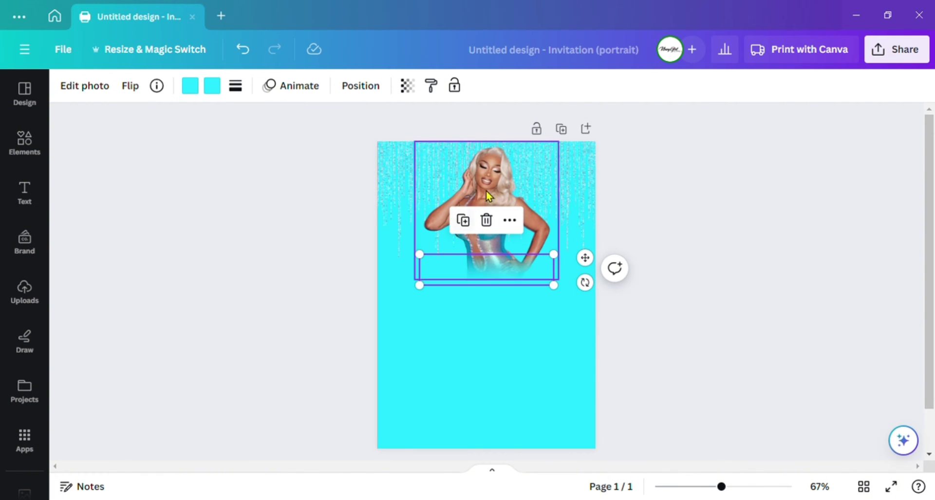
{"action": "left_click", "coordinate": [653, 209]}
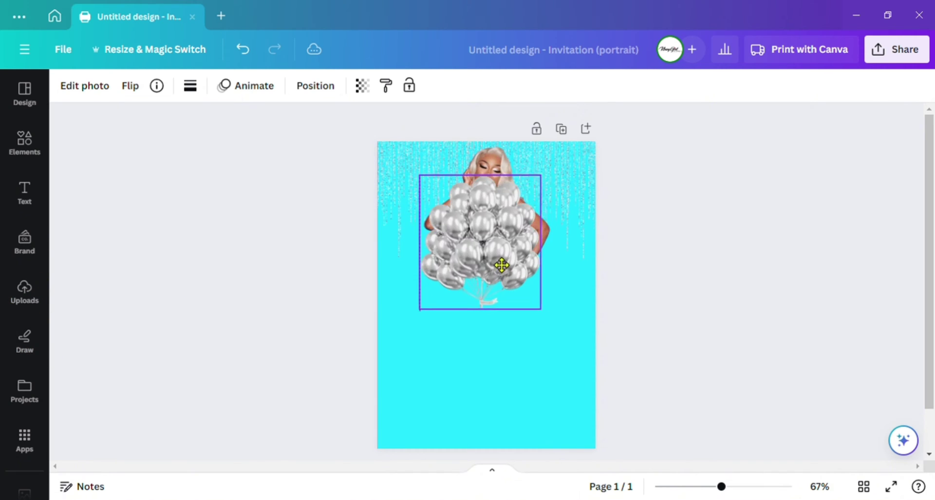
- Move the silver balloons to the page's upper edge and crop their left side and bottom to about 1.65 by 2.73 in
{"action": "left_click_drag", "start_coordinate": [501, 267], "coordinate": [527, 234]}
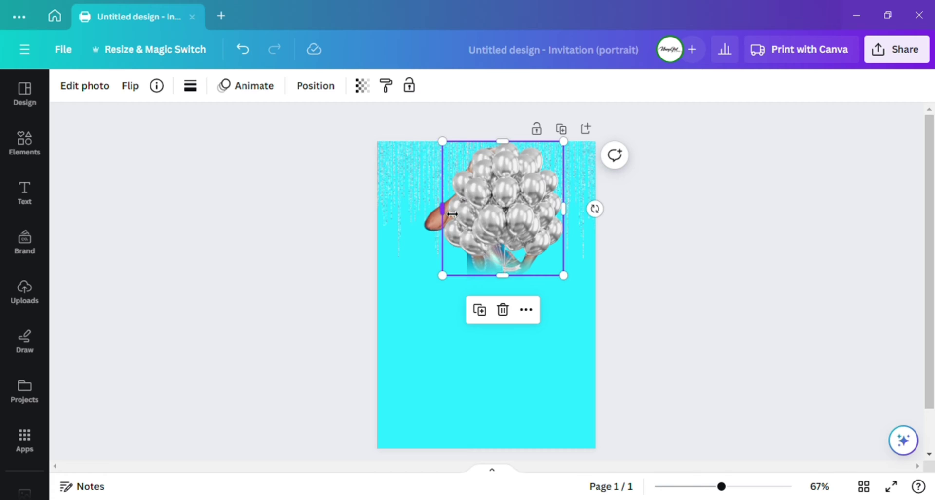
{"action": "left_click_drag", "start_coordinate": [451, 214], "coordinate": [502, 221]}
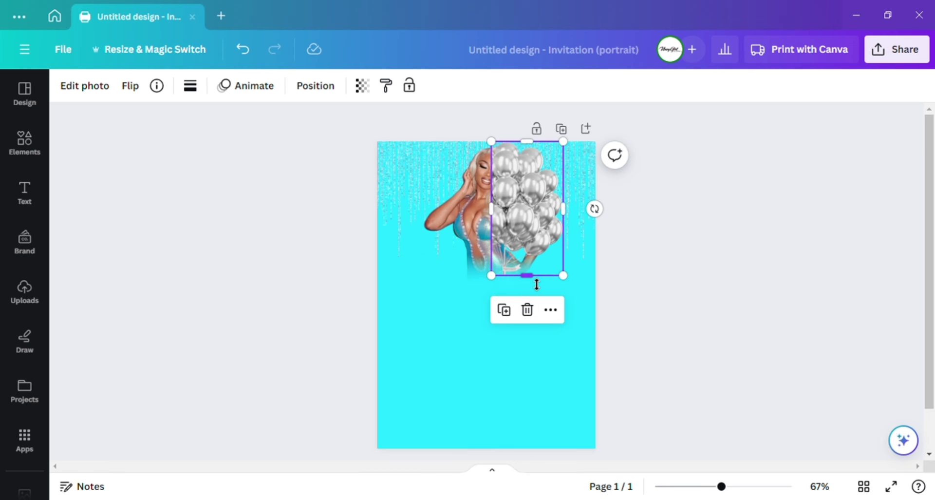
{"action": "left_click_drag", "start_coordinate": [535, 277], "coordinate": [535, 273]}
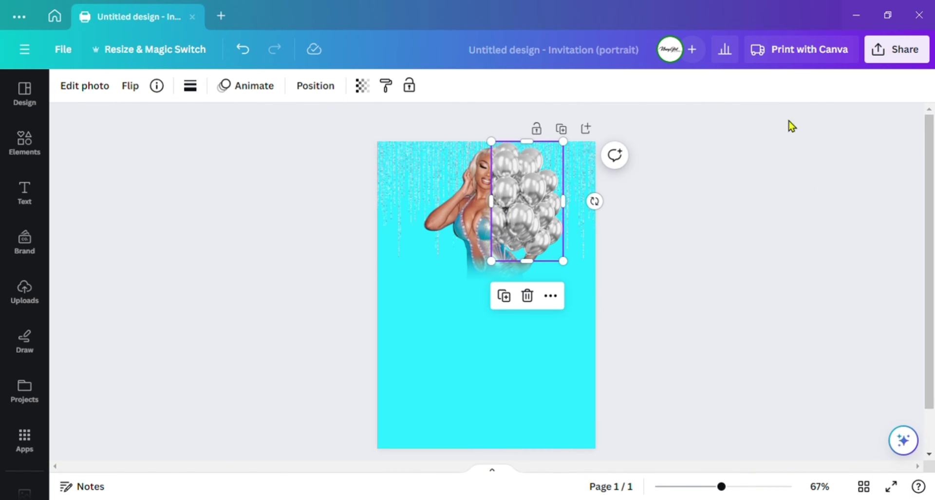
- Send the cropped silver balloons backward so they sit behind the woman's photo and in front of the glitter
{"action": "left_click", "coordinate": [319, 88]}
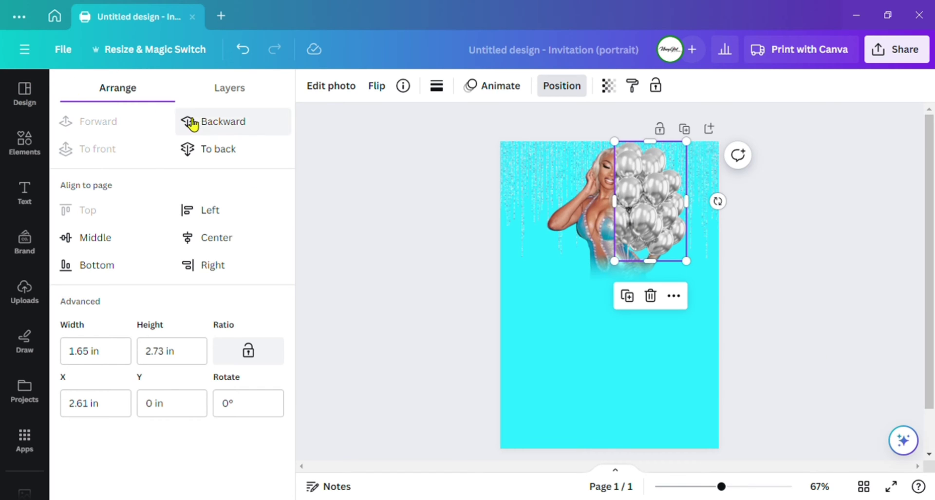
{"action": "left_click", "coordinate": [210, 124]}
{"action": "left_click", "coordinate": [210, 124]}
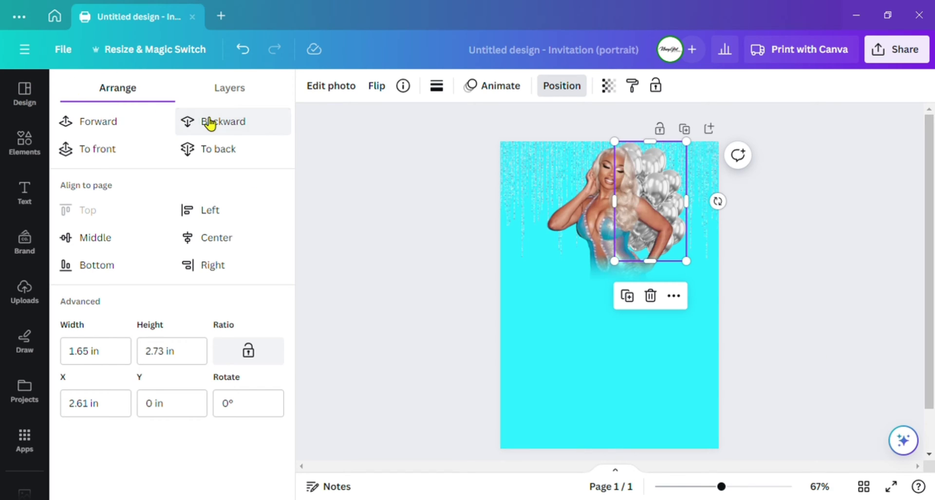
{"action": "left_click", "coordinate": [107, 122]}
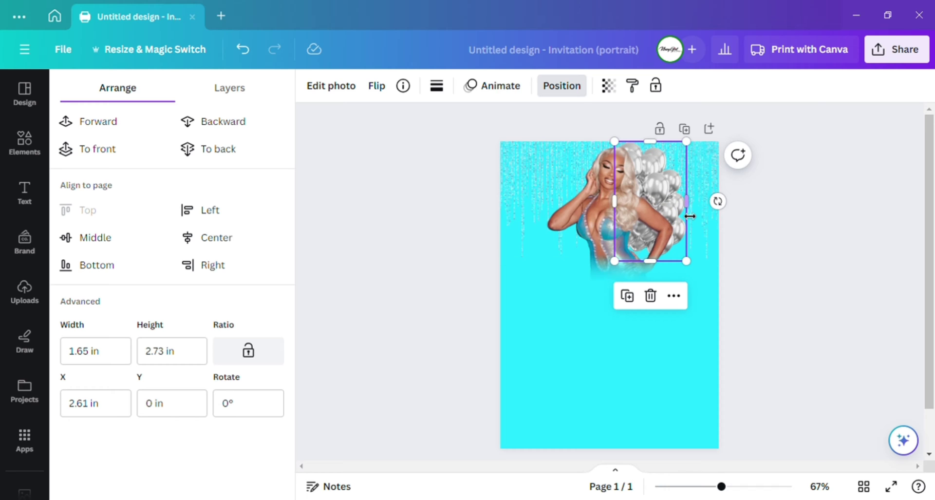
- Lock the woman's photo completely
{"action": "left_click", "coordinate": [582, 211]}
{"action": "right_click", "coordinate": [582, 209]}
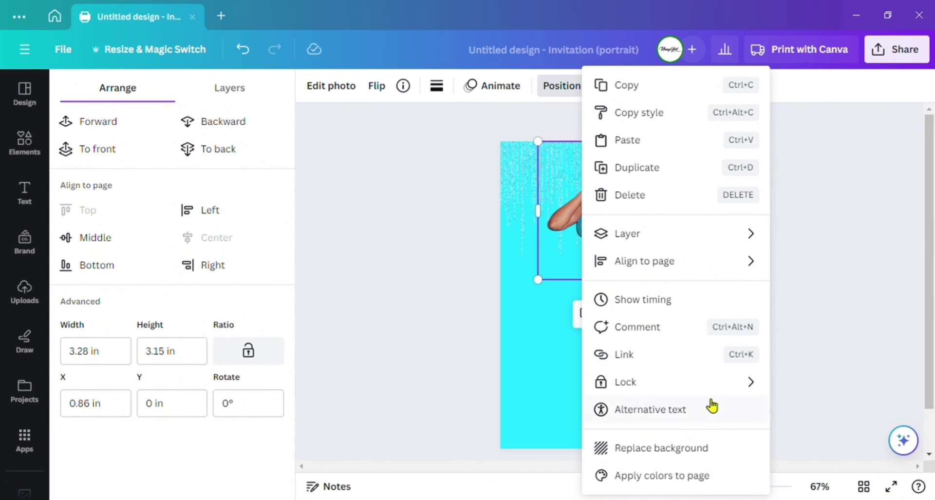
{"action": "mouse_move", "coordinate": [664, 392]}
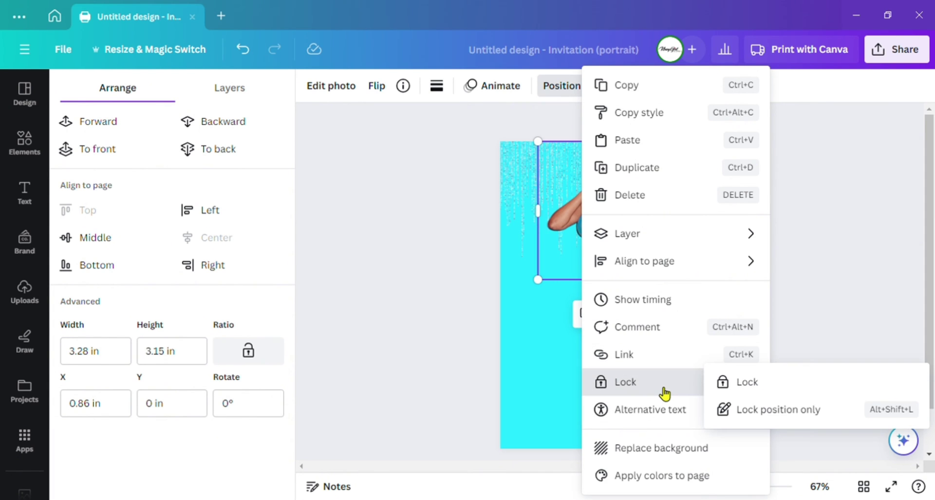
{"action": "left_click", "coordinate": [757, 385]}
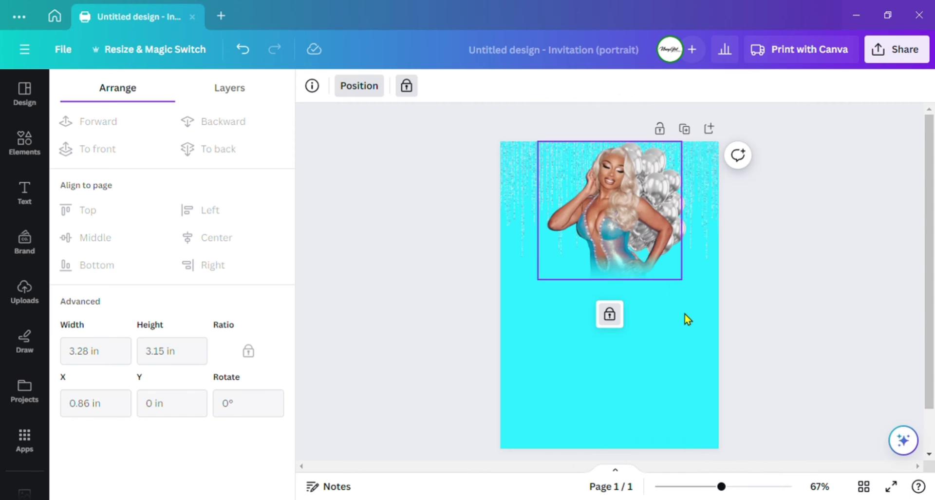
- Shift the silver balloons slightly left behind the woman and enlarge them to about 1.76 by 2.91 in
{"action": "left_click", "coordinate": [684, 222]}
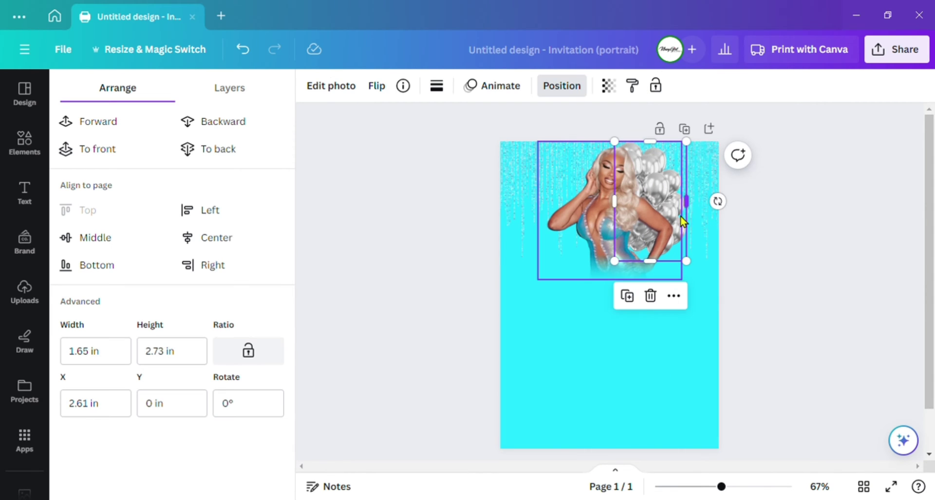
{"action": "mouse_move", "coordinate": [670, 211]}
{"action": "left_mouse_down"}
{"action": "mouse_move", "coordinate": [667, 232]}
{"action": "mouse_move", "coordinate": [662, 208]}
{"action": "left_mouse_up"}
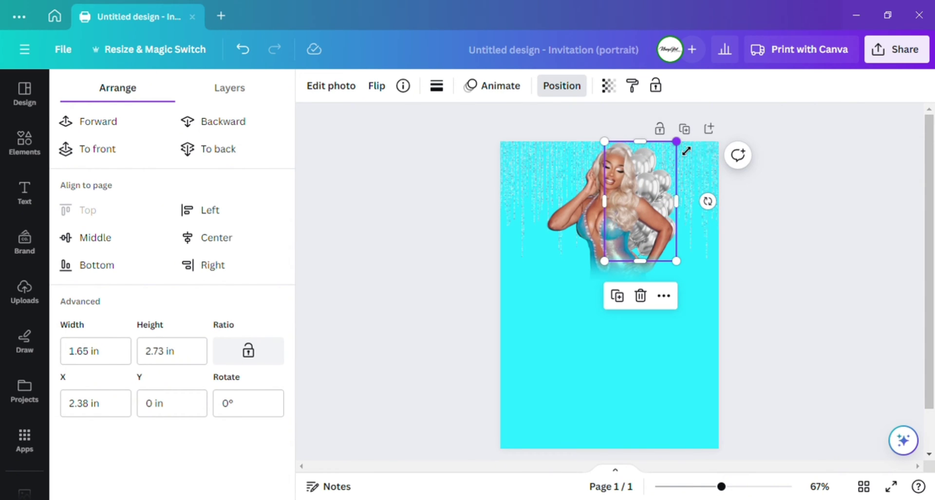
{"action": "left_click_drag", "start_coordinate": [686, 151], "coordinate": [697, 146]}
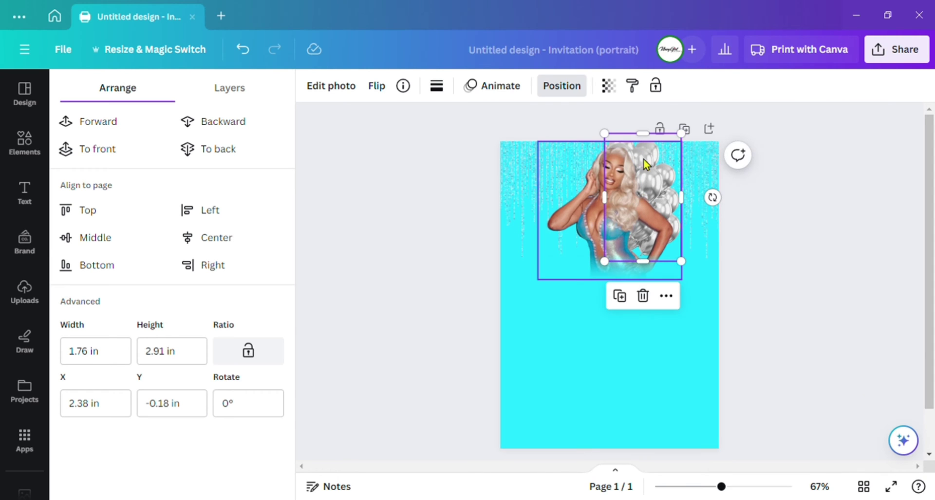
- Try a horizontally flipped duplicate of the silver balloons on the woman's opposite side, and delete that copy
{"action": "left_click", "coordinate": [619, 303]}
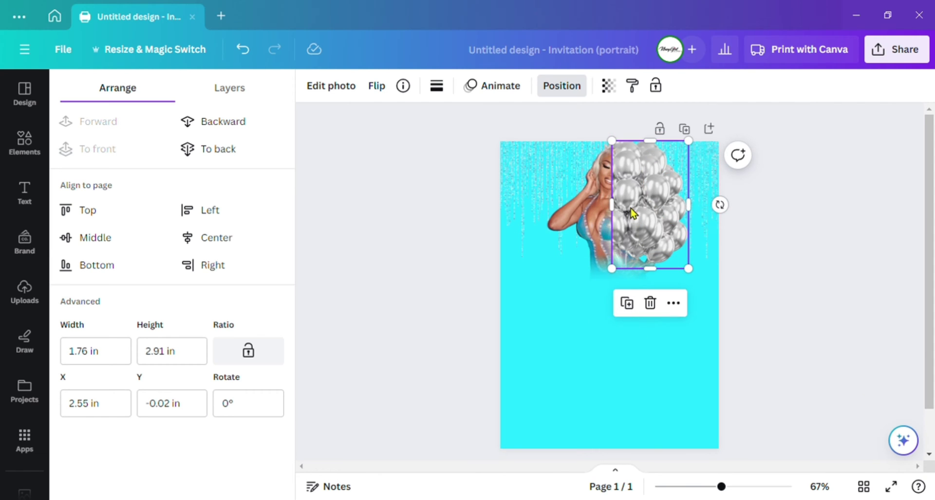
{"action": "left_click_drag", "start_coordinate": [642, 204], "coordinate": [607, 230]}
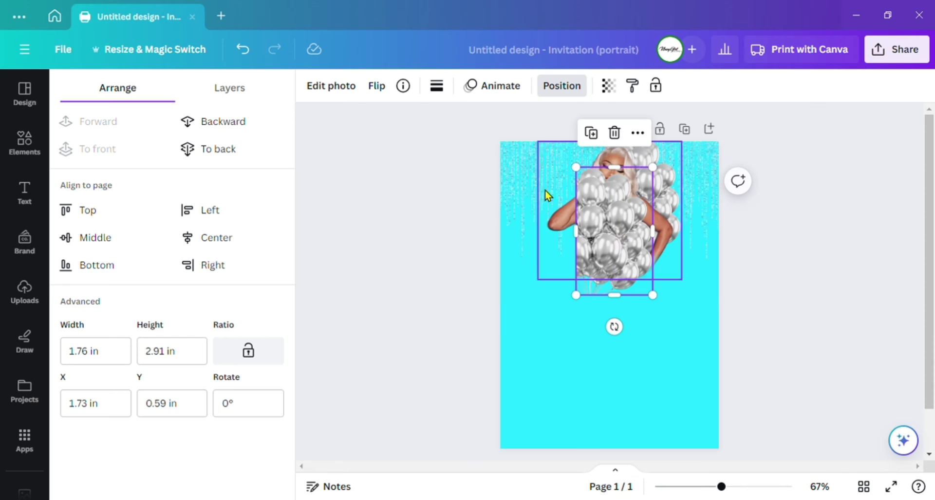
{"action": "left_click", "coordinate": [382, 89]}
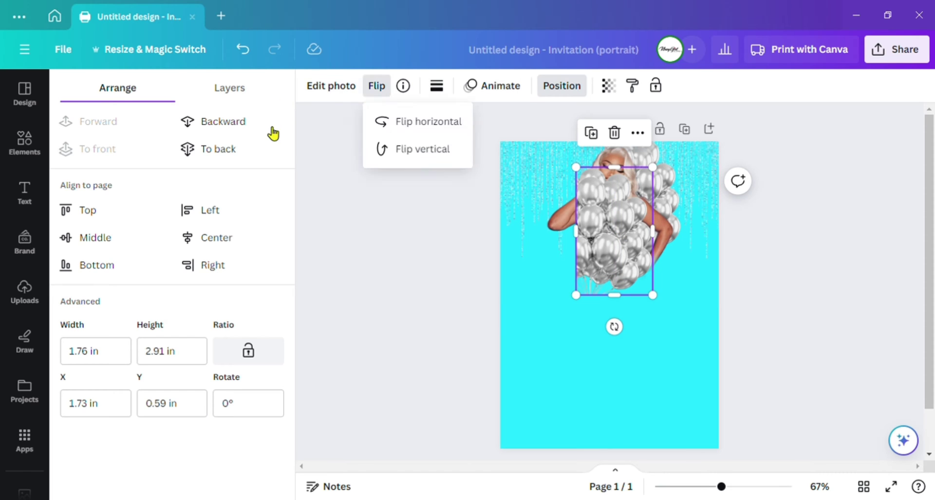
{"action": "left_click", "coordinate": [407, 129]}
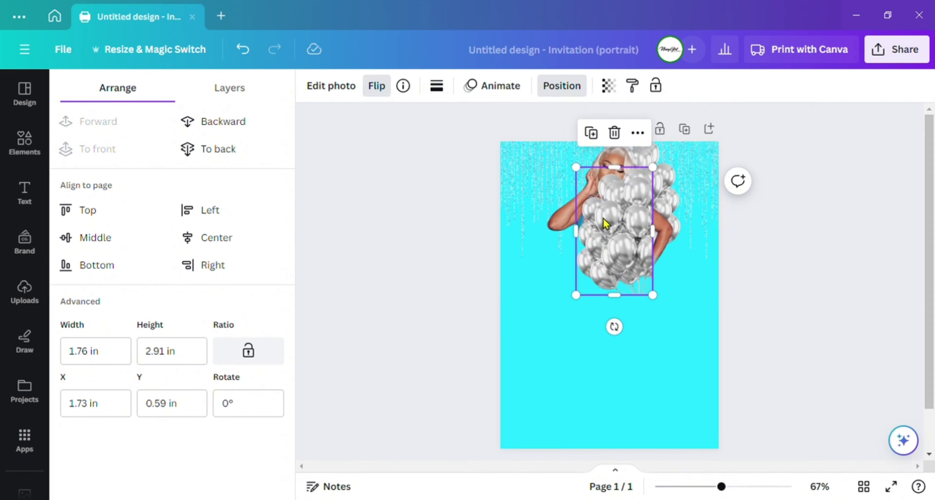
{"action": "left_click_drag", "start_coordinate": [599, 220], "coordinate": [580, 214]}
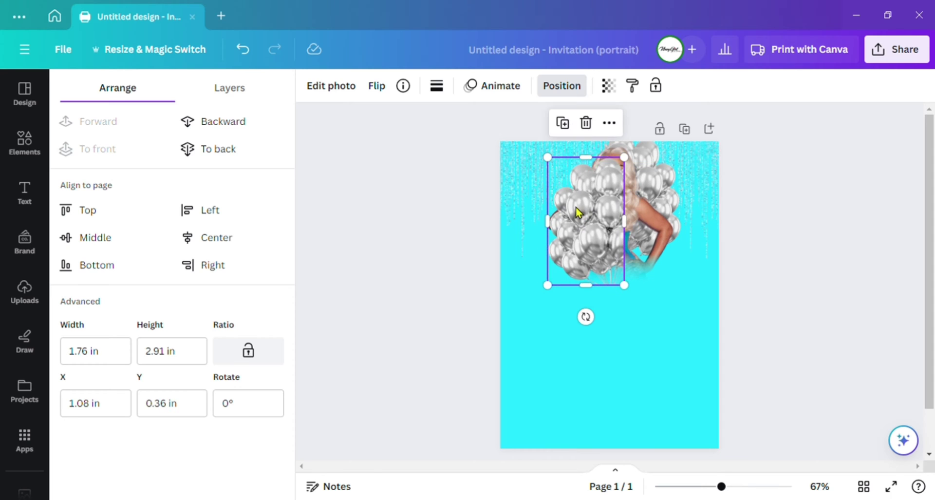
{"action": "left_click", "coordinate": [591, 125]}
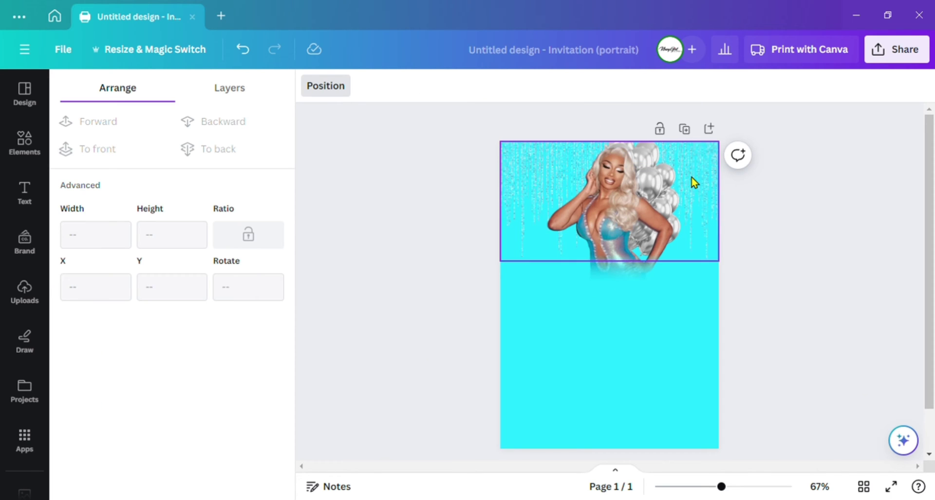
- Apply a Drop shadow to the silver balloons behind the woman
{"action": "left_click", "coordinate": [670, 189]}
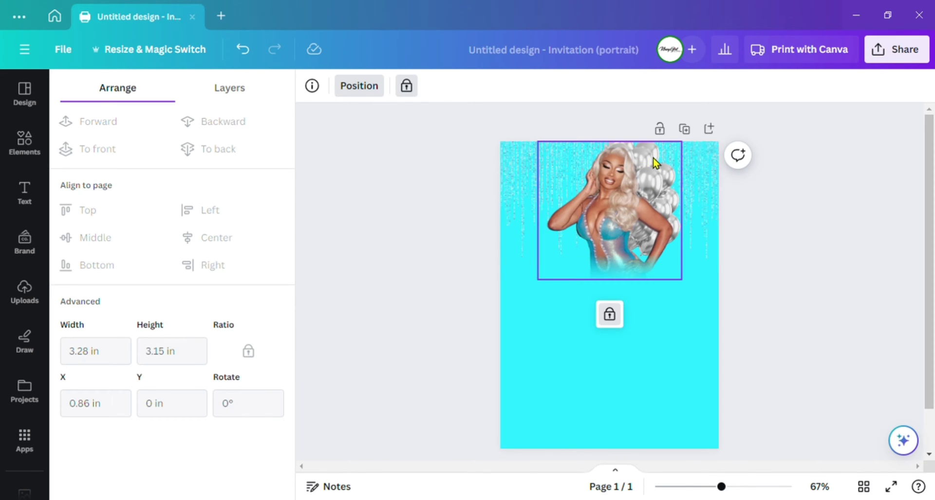
{"action": "left_click", "coordinate": [233, 91]}
{"action": "left_click", "coordinate": [187, 319]}
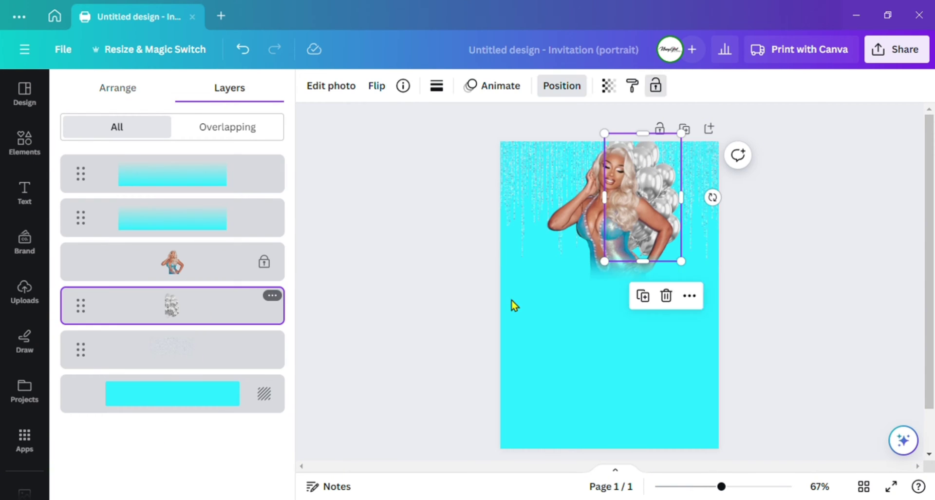
{"action": "left_click", "coordinate": [334, 93]}
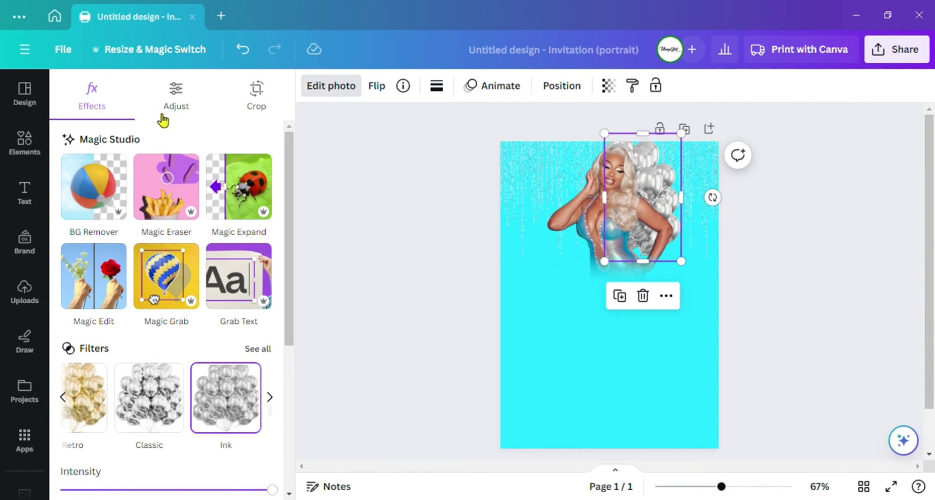
{"action": "scroll", "coordinate": [203, 285], "scroll_direction": "down", "scroll_amount": 1}
{"action": "scroll", "coordinate": [204, 285], "scroll_direction": "down", "scroll_amount": 5}
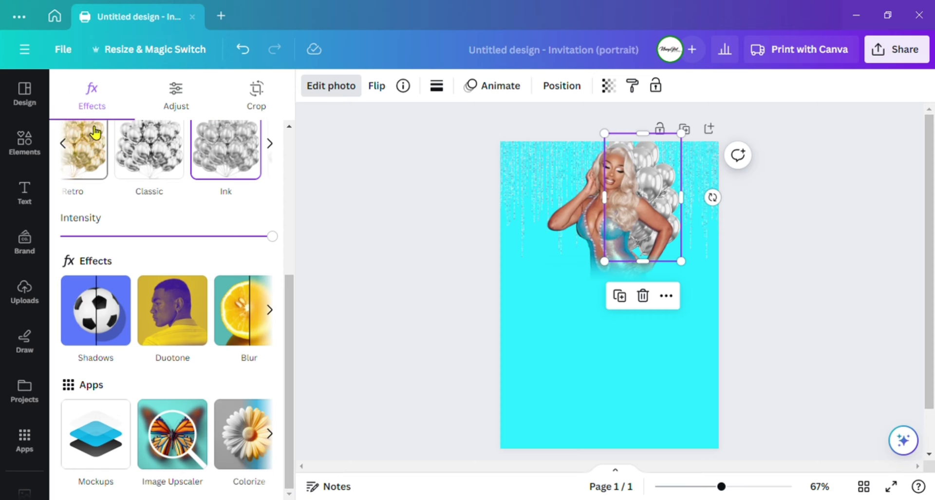
{"action": "left_click", "coordinate": [121, 338]}
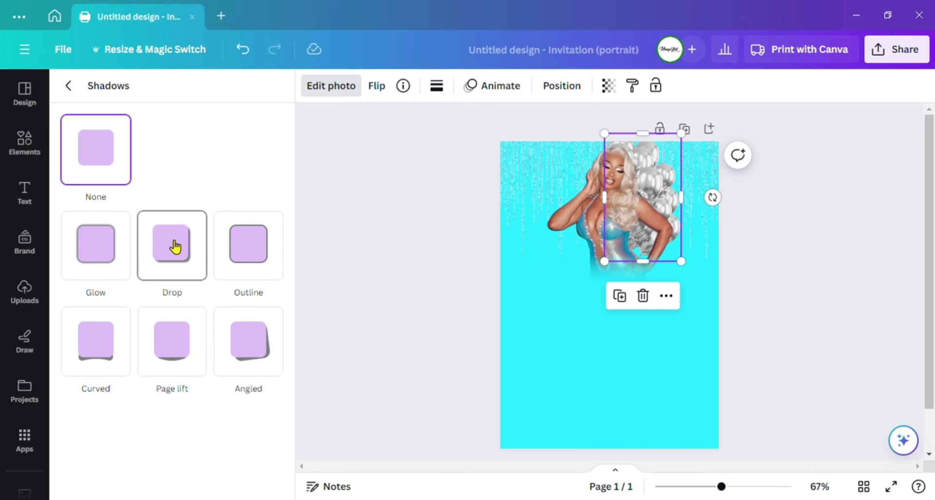
{"action": "left_click", "coordinate": [173, 246]}
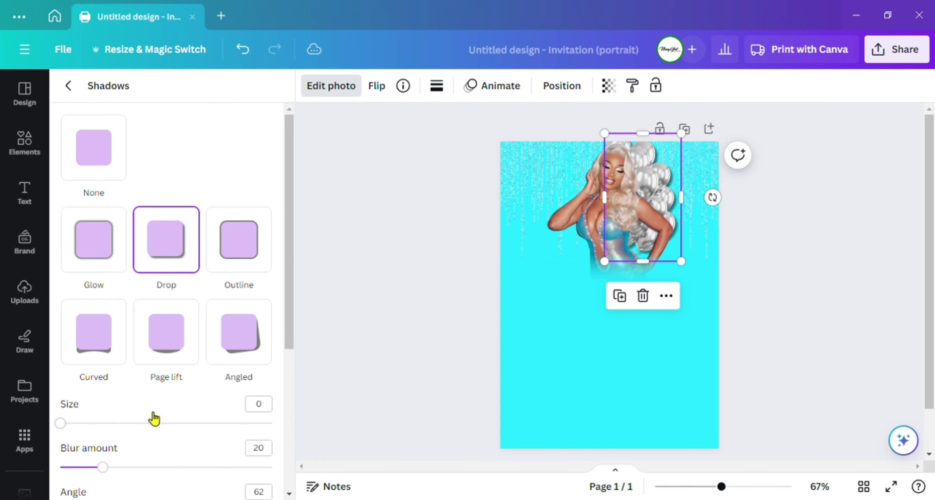
- Set the balloons' drop shadow to blur amount 17, distance 22 and intensity 59
{"action": "scroll", "coordinate": [188, 359], "scroll_direction": "down", "scroll_amount": 5}
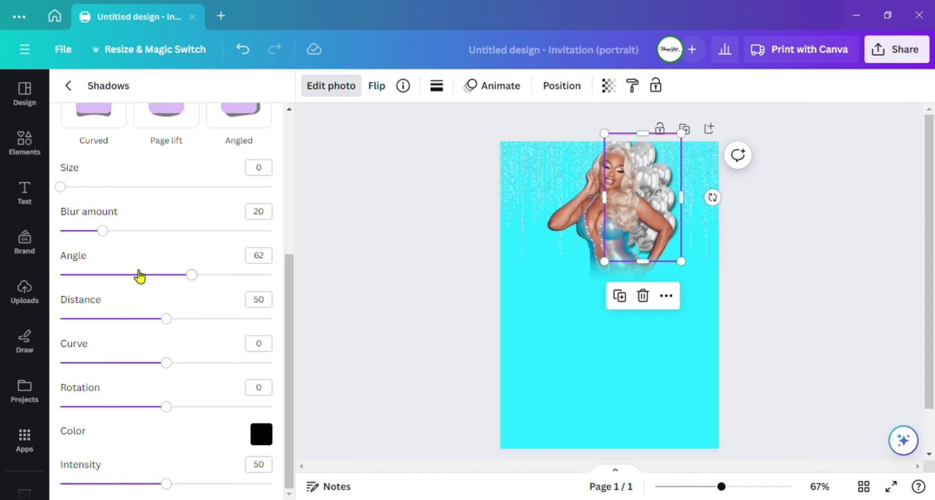
{"action": "scroll", "coordinate": [139, 276], "scroll_direction": "up", "scroll_amount": 3}
{"action": "scroll", "coordinate": [278, 372], "scroll_direction": "down", "scroll_amount": 3}
{"action": "left_click_drag", "start_coordinate": [175, 323], "coordinate": [119, 327]}
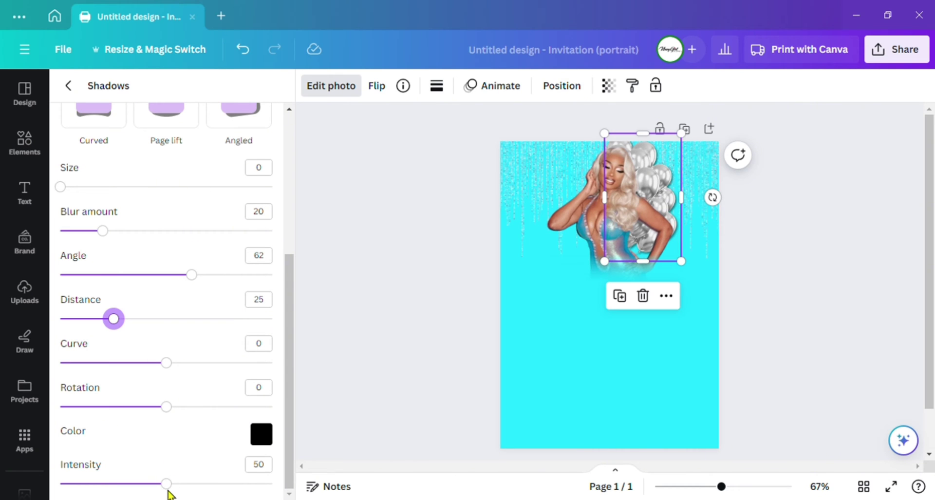
{"action": "mouse_move", "coordinate": [172, 485]}
{"action": "left_mouse_down"}
{"action": "mouse_move", "coordinate": [232, 482]}
{"action": "mouse_move", "coordinate": [186, 482]}
{"action": "mouse_move", "coordinate": [198, 480]}
{"action": "mouse_move", "coordinate": [182, 471]}
{"action": "mouse_move", "coordinate": [185, 481]}
{"action": "left_mouse_up"}
{"action": "scroll", "coordinate": [134, 298], "scroll_direction": "up", "scroll_amount": 3}
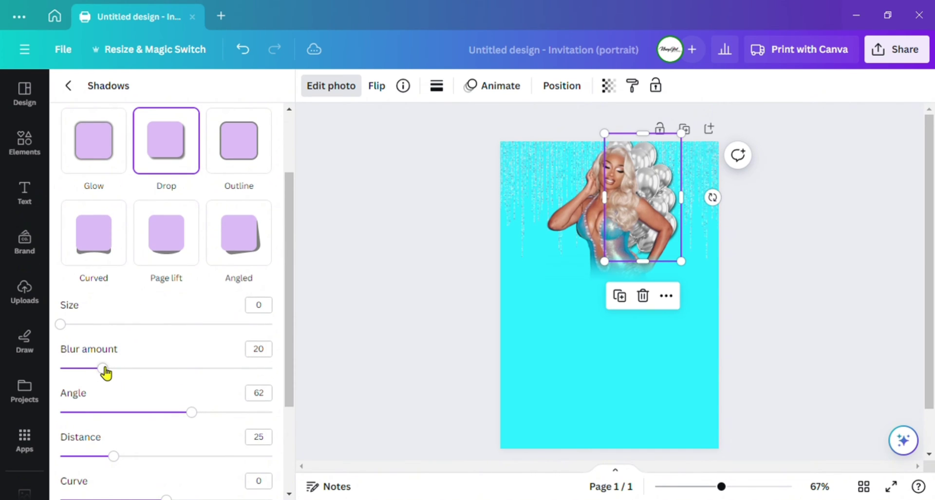
{"action": "left_click_drag", "start_coordinate": [104, 369], "coordinate": [97, 369]}
{"action": "scroll", "coordinate": [174, 361], "scroll_direction": "down", "scroll_amount": 3}
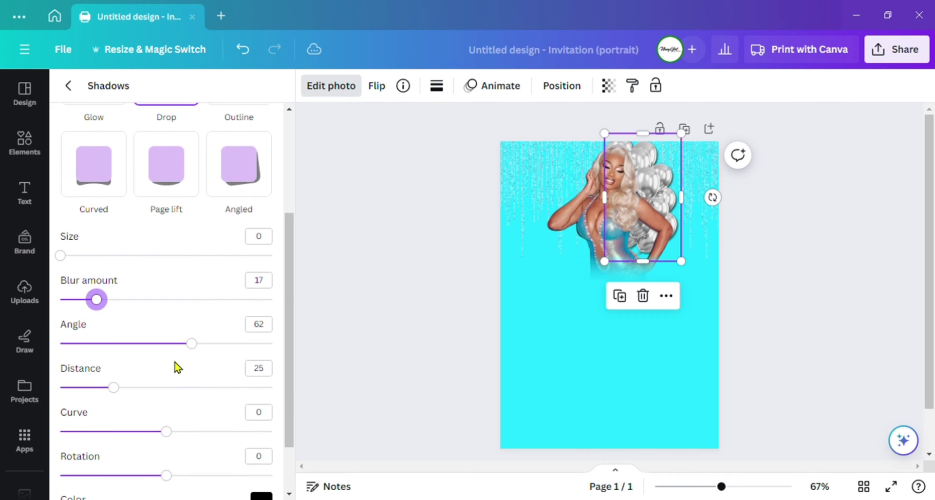
{"action": "mouse_move", "coordinate": [113, 319]}
{"action": "left_mouse_down"}
{"action": "mouse_move", "coordinate": [100, 325]}
{"action": "mouse_move", "coordinate": [114, 329]}
{"action": "left_mouse_up"}
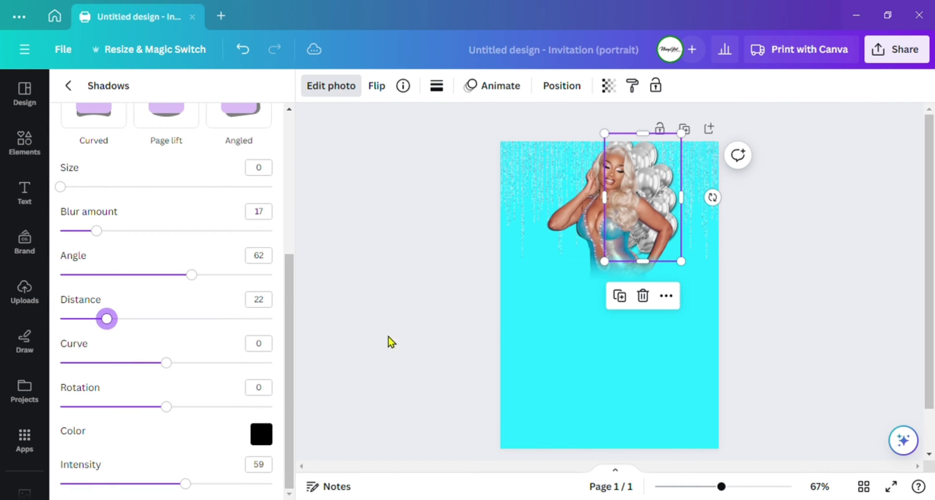
{"action": "key", "text": "Escape"}
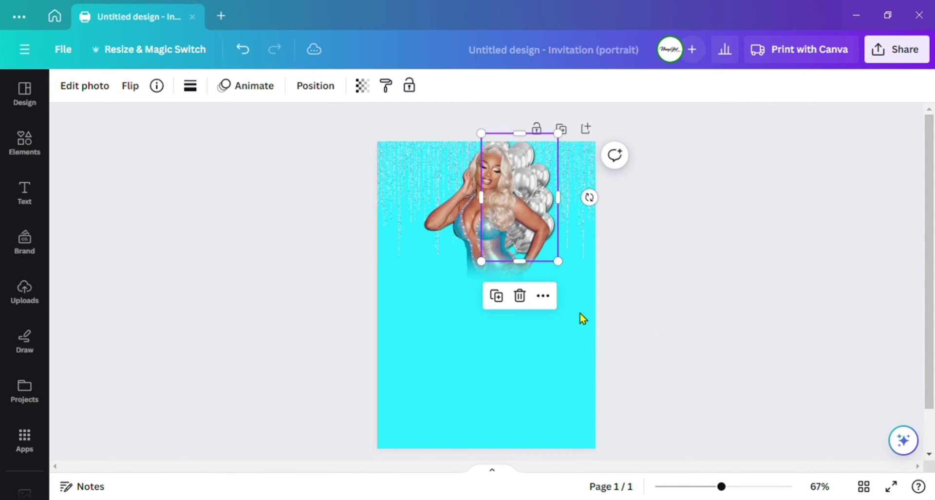
- Duplicate the shadowed silver balloons, flip the copy horizontally, and move it toward the left side of the woman
{"action": "left_click", "coordinate": [500, 298]}
{"action": "left_click_drag", "start_coordinate": [535, 206], "coordinate": [509, 231]}
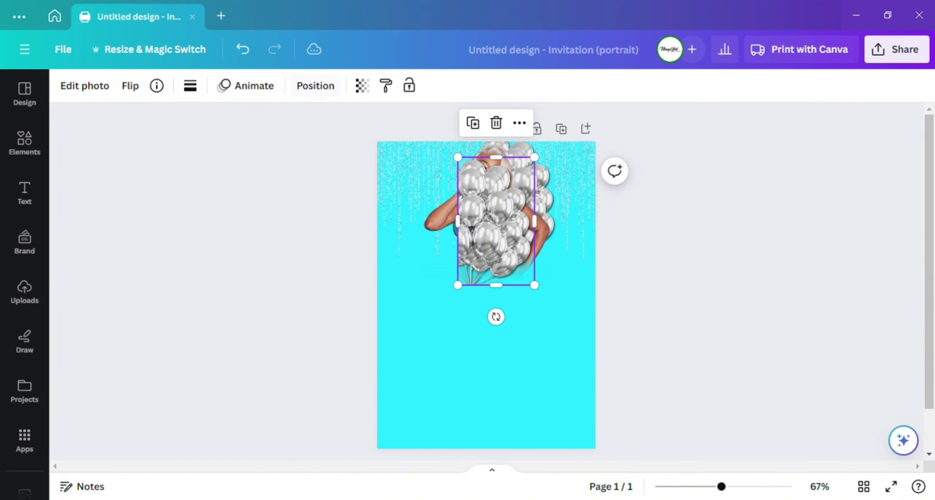
{"action": "left_click", "coordinate": [130, 87]}
{"action": "left_click", "coordinate": [170, 123]}
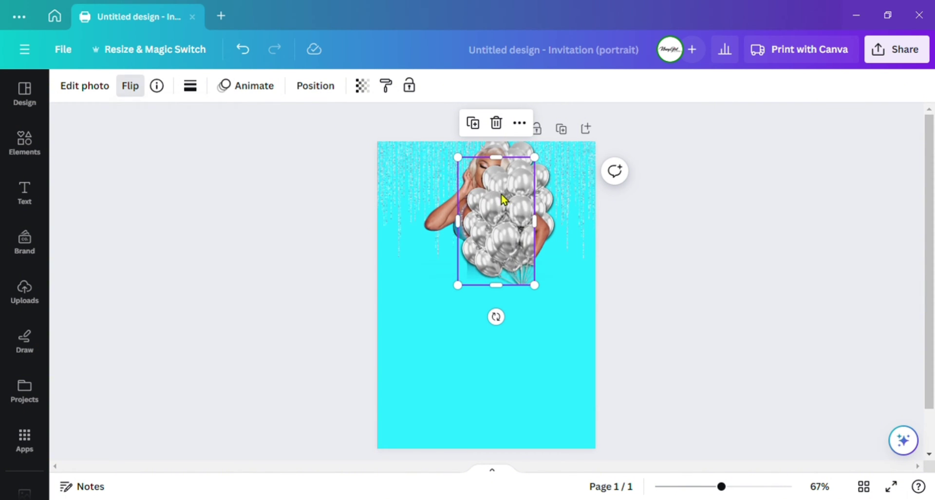
{"action": "left_click_drag", "start_coordinate": [506, 198], "coordinate": [474, 205]}
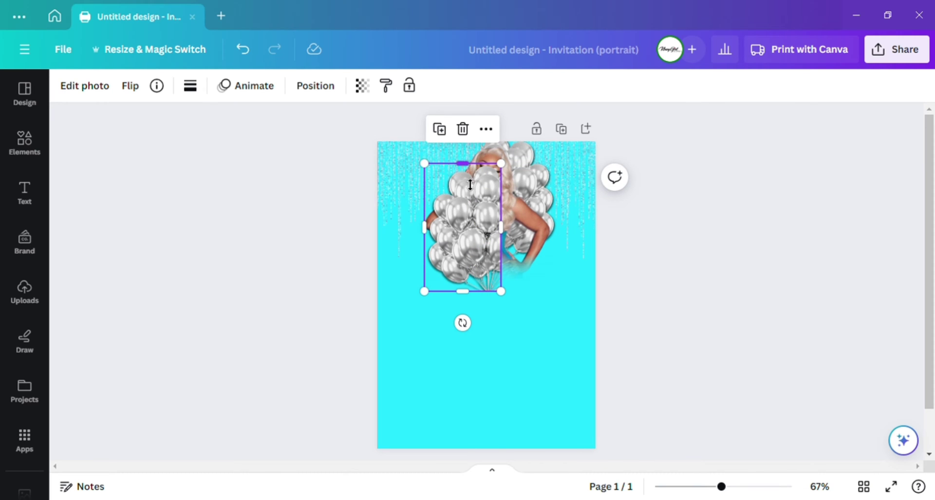
- Crop the balloon copy from its upper edge to a height of about 1.84 in and rotate it to about -6.9°
{"action": "left_click_drag", "start_coordinate": [470, 185], "coordinate": [469, 216]}
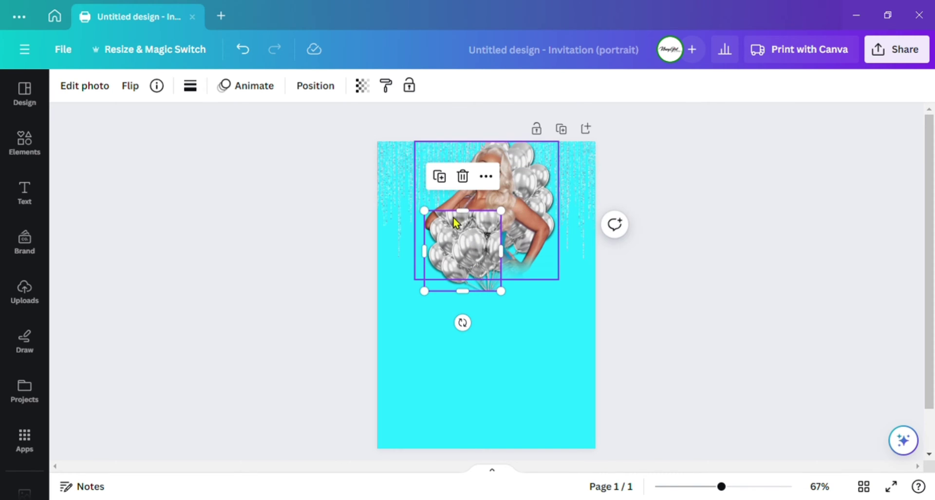
{"action": "mouse_move", "coordinate": [458, 267]}
{"action": "left_mouse_down"}
{"action": "mouse_move", "coordinate": [468, 258]}
{"action": "mouse_move", "coordinate": [527, 276]}
{"action": "mouse_move", "coordinate": [474, 264]}
{"action": "left_mouse_up"}
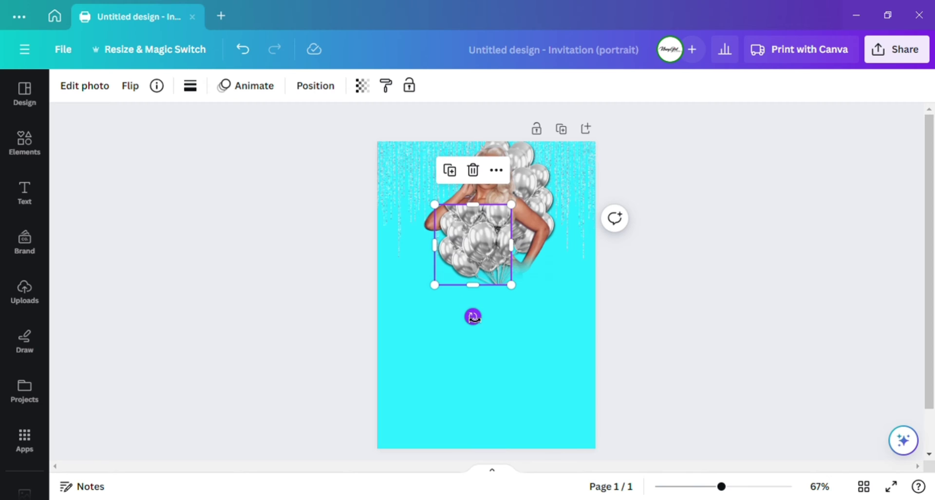
{"action": "left_click_drag", "start_coordinate": [485, 326], "coordinate": [494, 326]}
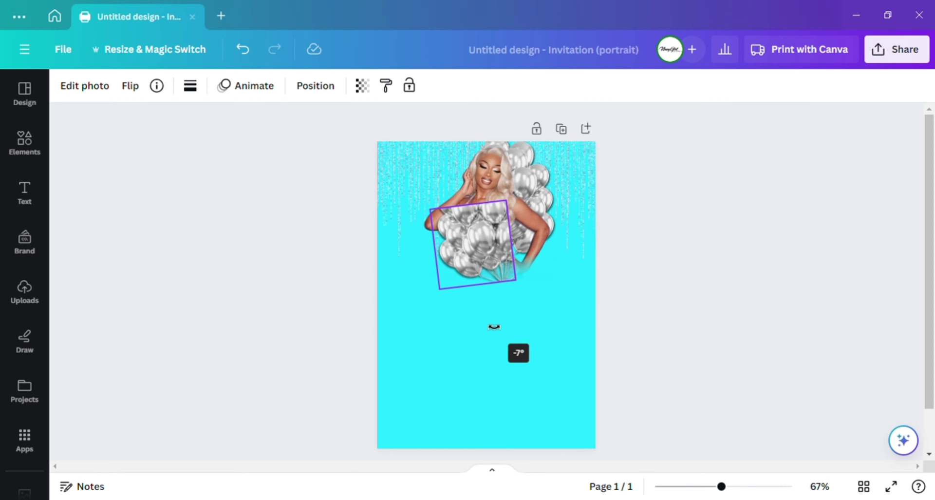
{"action": "left_click_drag", "start_coordinate": [338, 120], "coordinate": [338, 120]}
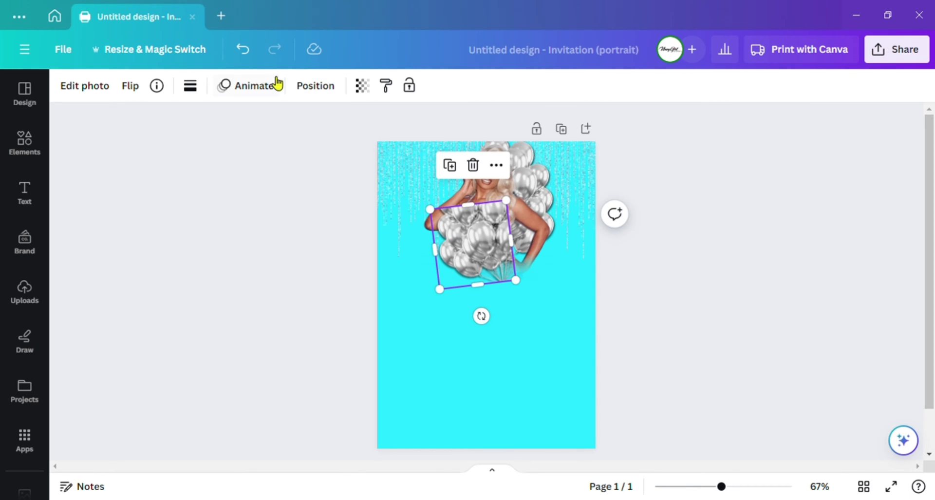
- Send the tilted balloon copy backward three levels so it sits behind the woman's photo and the cyan fades
{"action": "left_click", "coordinate": [322, 86]}
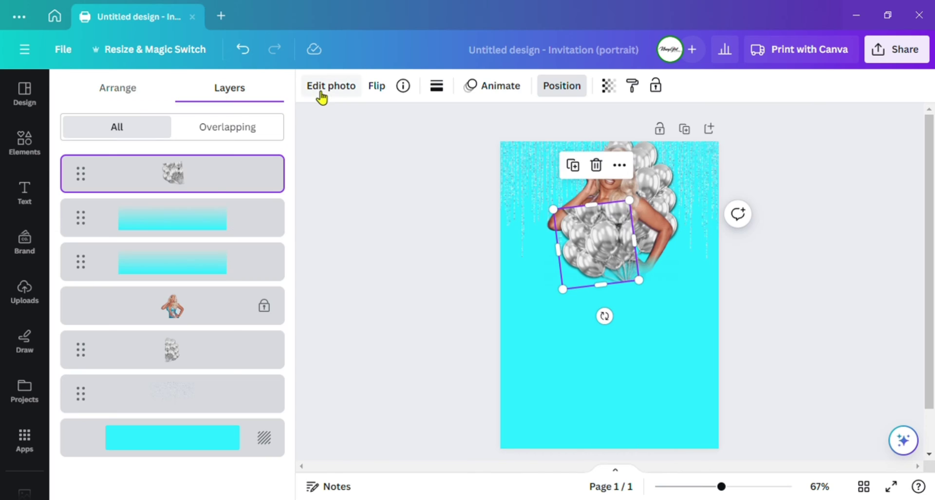
{"action": "left_click", "coordinate": [139, 92]}
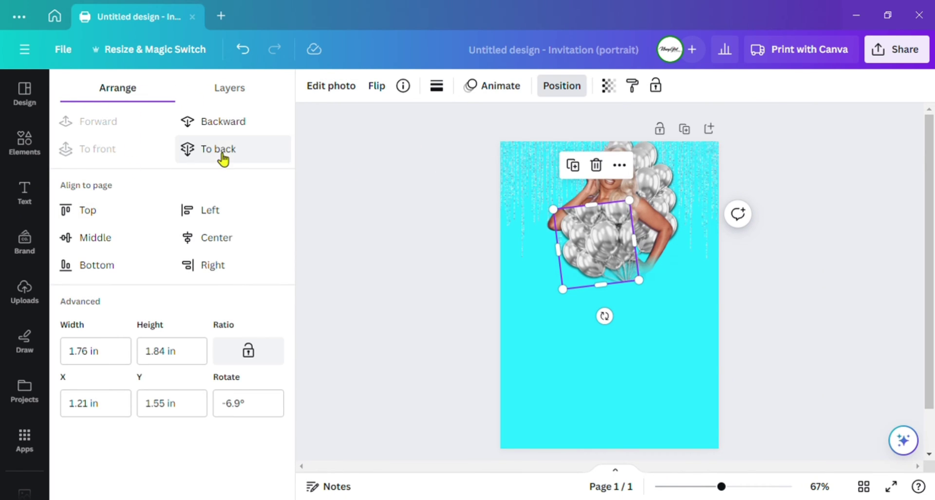
{"action": "left_click", "coordinate": [222, 127]}
{"action": "left_click", "coordinate": [223, 128]}
{"action": "left_click", "coordinate": [223, 127]}
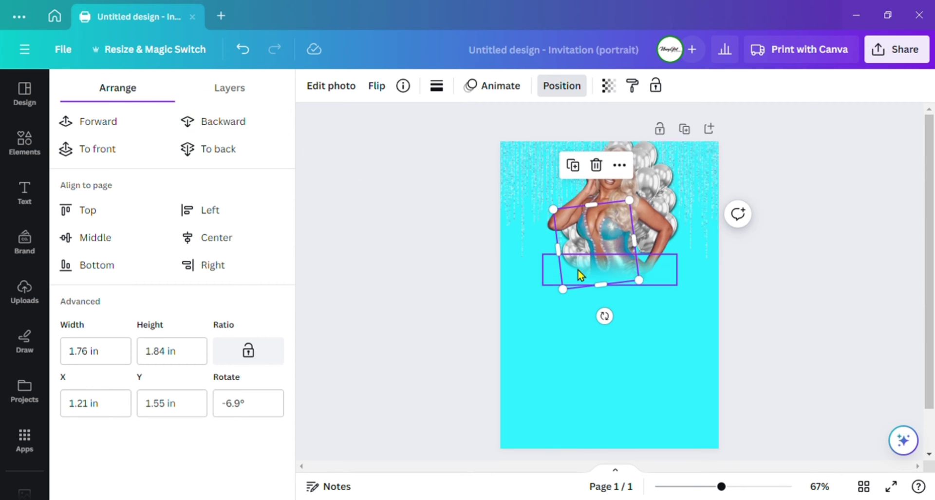
- Shift the balloon copy down and left to about X 1.08 in, Y 1.77 in, and crop off its lower edge
{"action": "mouse_move", "coordinate": [586, 245]}
{"action": "left_mouse_down"}
{"action": "mouse_move", "coordinate": [571, 247]}
{"action": "mouse_move", "coordinate": [580, 242]}
{"action": "mouse_move", "coordinate": [578, 253]}
{"action": "left_mouse_up"}
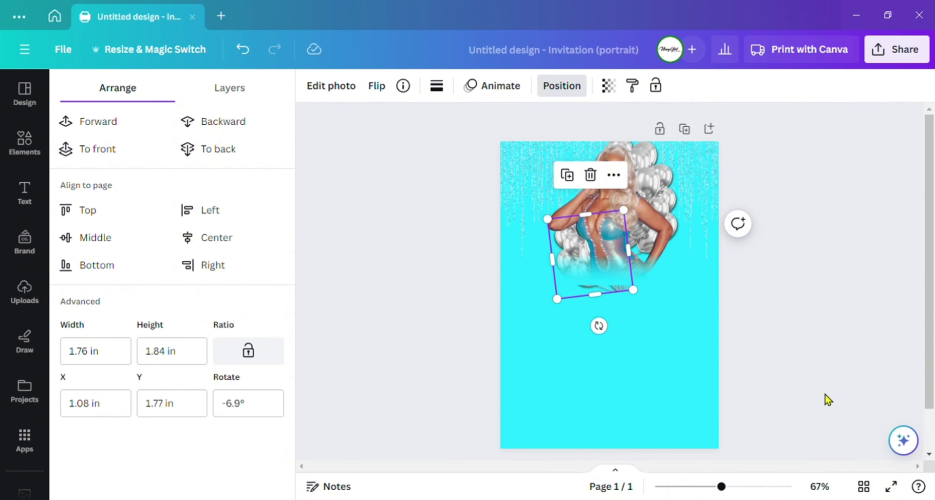
{"action": "left_click_drag", "start_coordinate": [598, 297], "coordinate": [595, 286]}
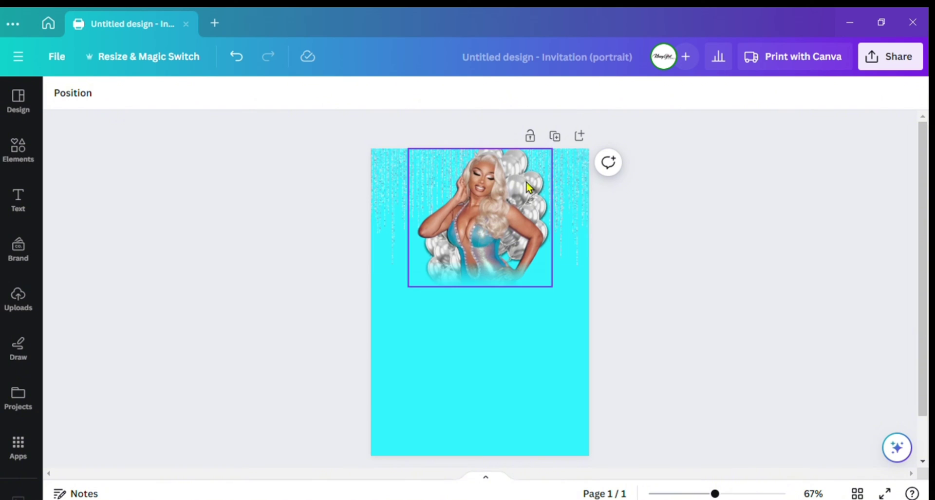
- Apply a Drop shadow to the silver glitter strands across the upper part of the page
{"action": "left_click", "coordinate": [399, 192]}
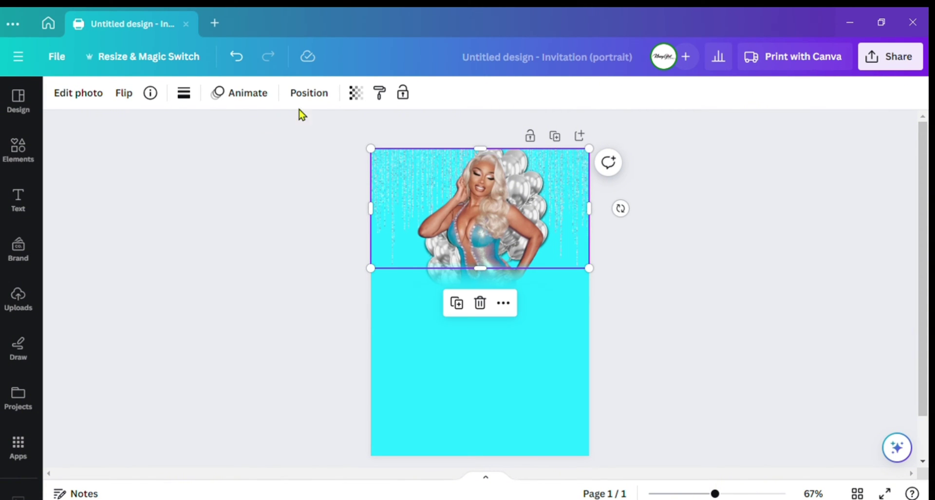
{"action": "left_click", "coordinate": [80, 97]}
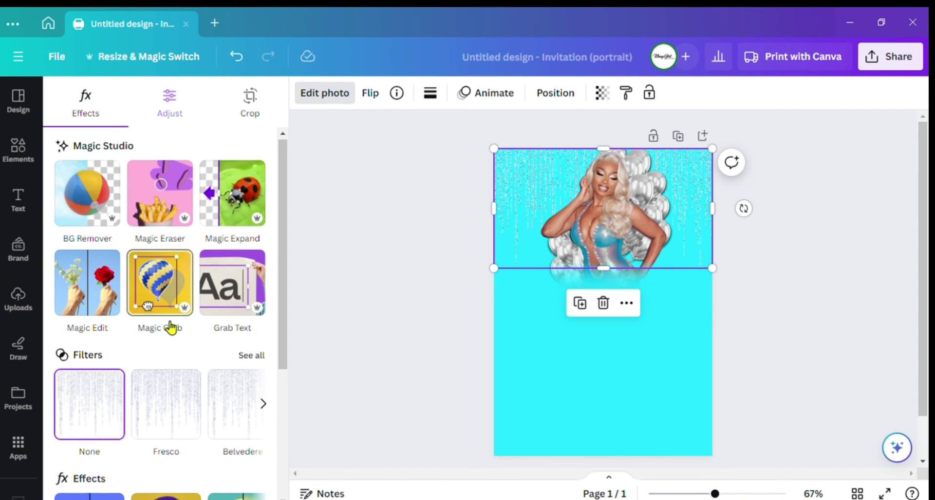
{"action": "scroll", "coordinate": [171, 323], "scroll_direction": "down", "scroll_amount": 4}
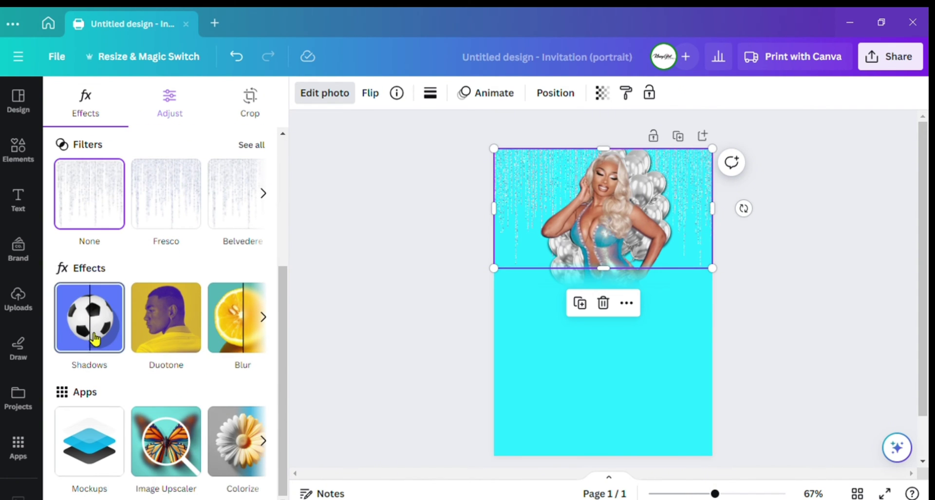
{"action": "left_click", "coordinate": [100, 325]}
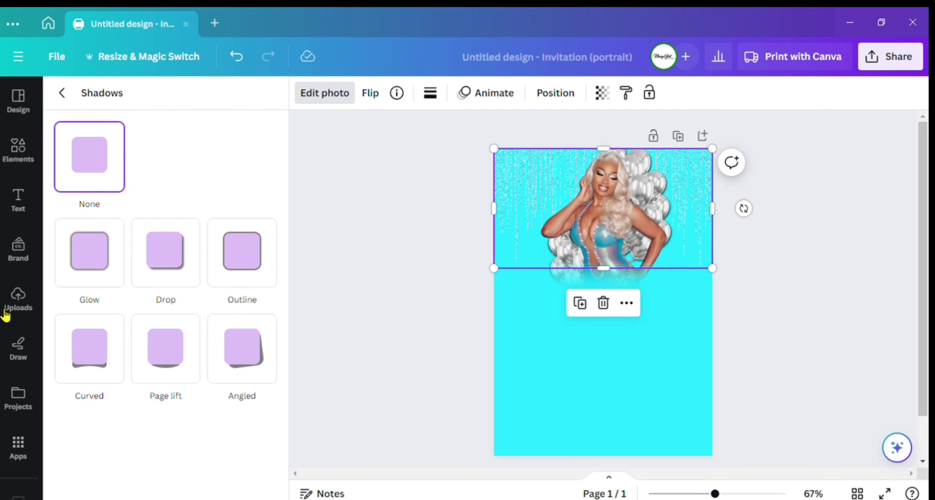
{"action": "left_click", "coordinate": [185, 261]}
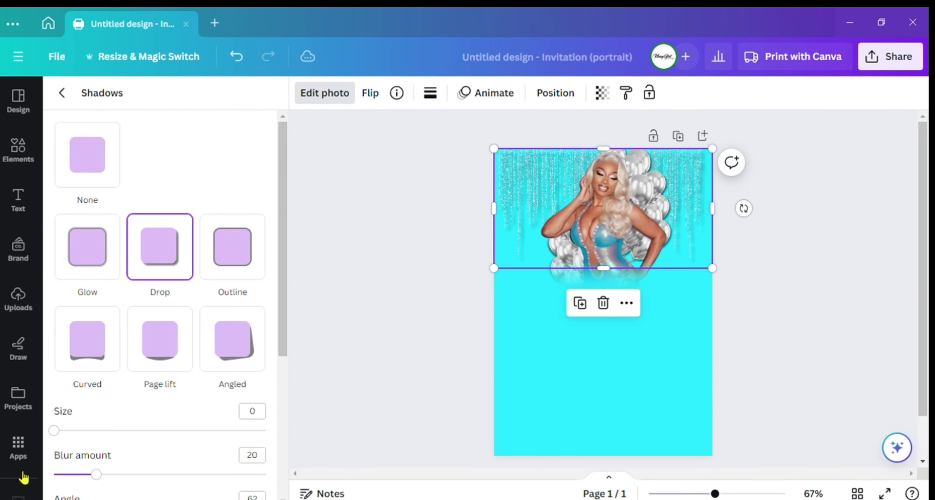
- Set the glitter's drop shadow to distance 5, blur amount 6 and intensity 58
{"action": "scroll", "coordinate": [195, 389], "scroll_direction": "down", "scroll_amount": 5}
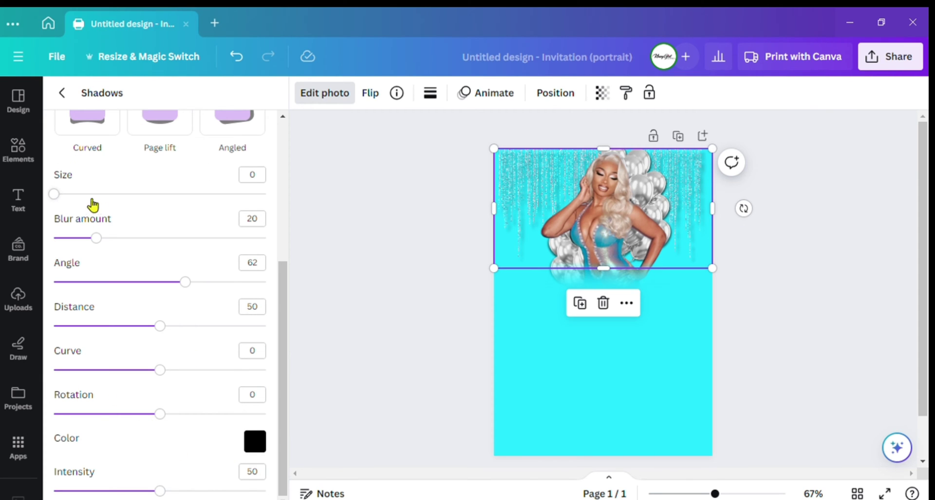
{"action": "scroll", "coordinate": [139, 206], "scroll_direction": "up", "scroll_amount": 2}
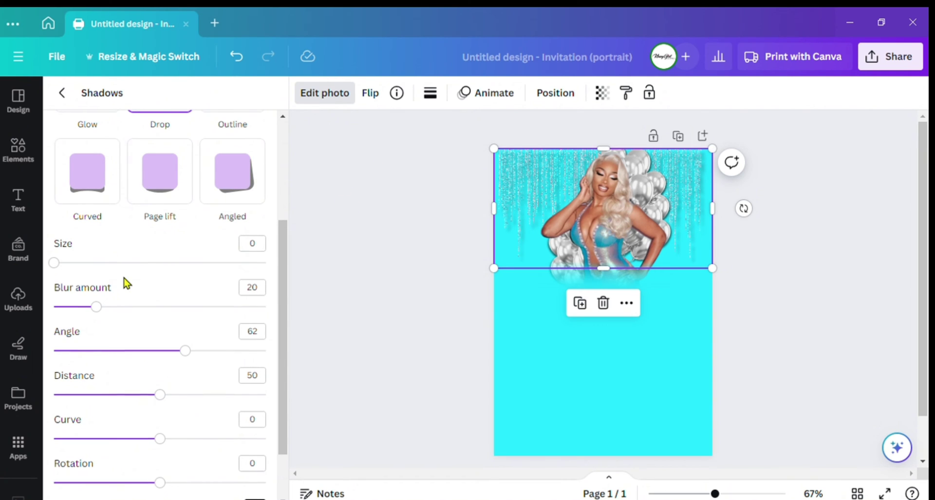
{"action": "scroll", "coordinate": [126, 282], "scroll_direction": "down", "scroll_amount": 2}
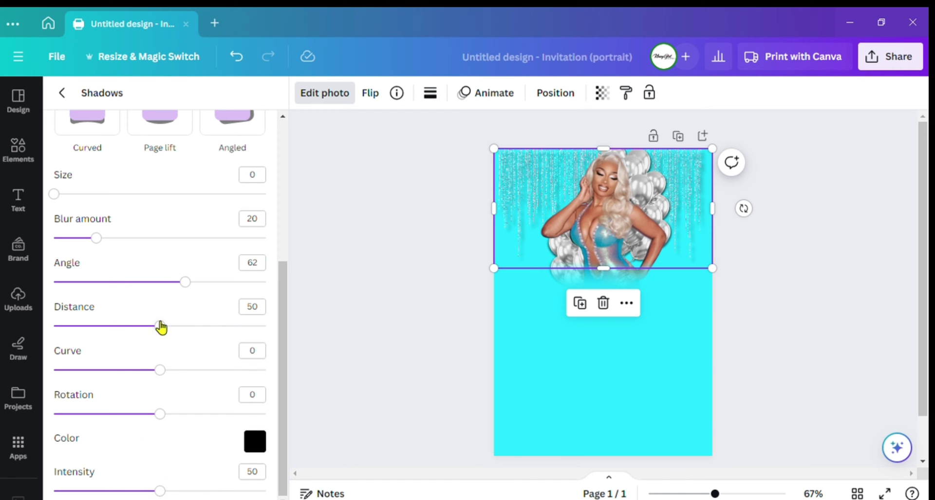
{"action": "left_click_drag", "start_coordinate": [167, 331], "coordinate": [67, 333]}
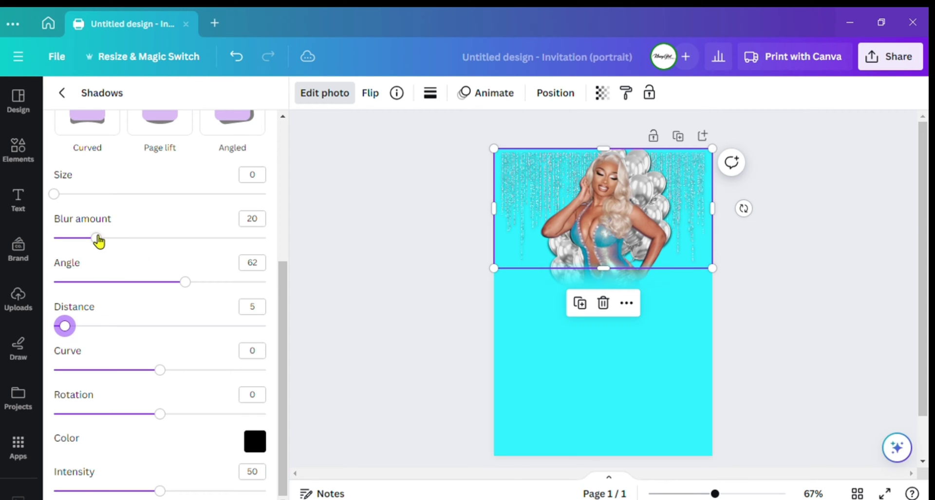
{"action": "left_click_drag", "start_coordinate": [99, 241], "coordinate": [67, 241]}
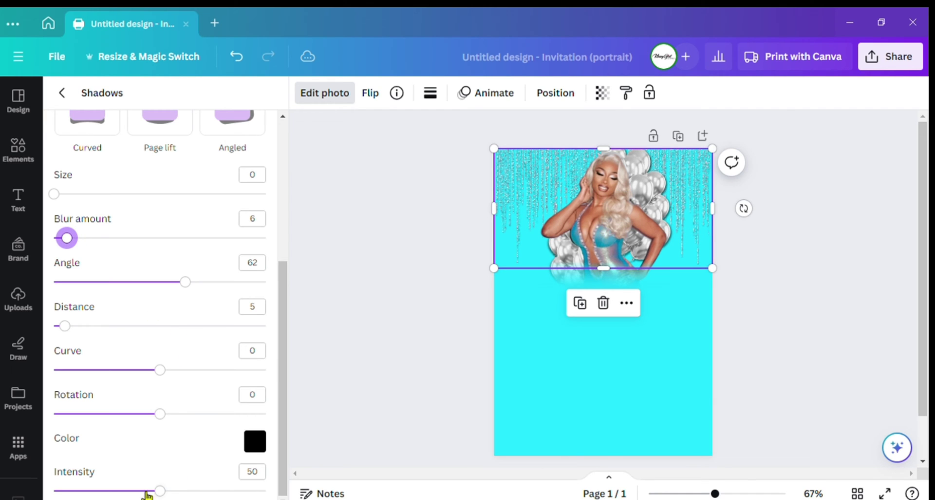
{"action": "mouse_move", "coordinate": [160, 491]}
{"action": "left_mouse_down"}
{"action": "mouse_move", "coordinate": [202, 490]}
{"action": "mouse_move", "coordinate": [177, 490]}
{"action": "left_mouse_up"}
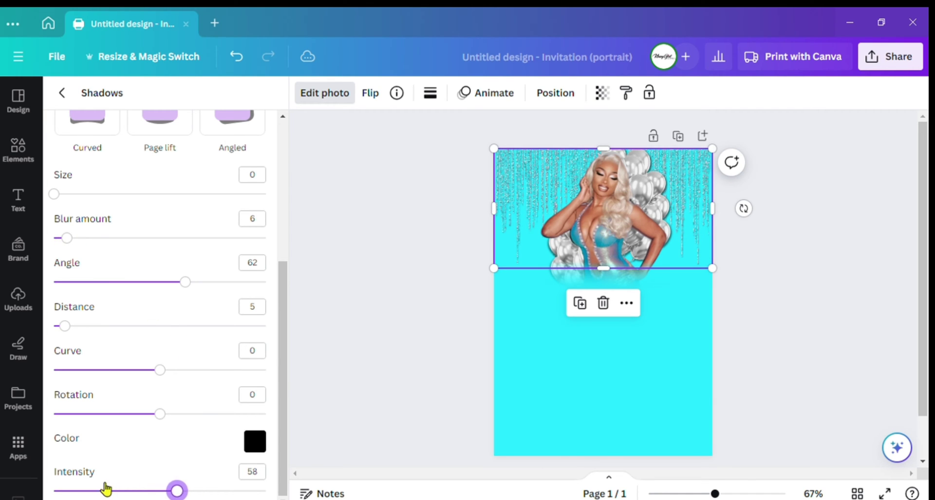
- Set the silver glitter's drop shadow intensity to 31
{"action": "left_click_drag", "start_coordinate": [106, 487], "coordinate": [123, 481]}
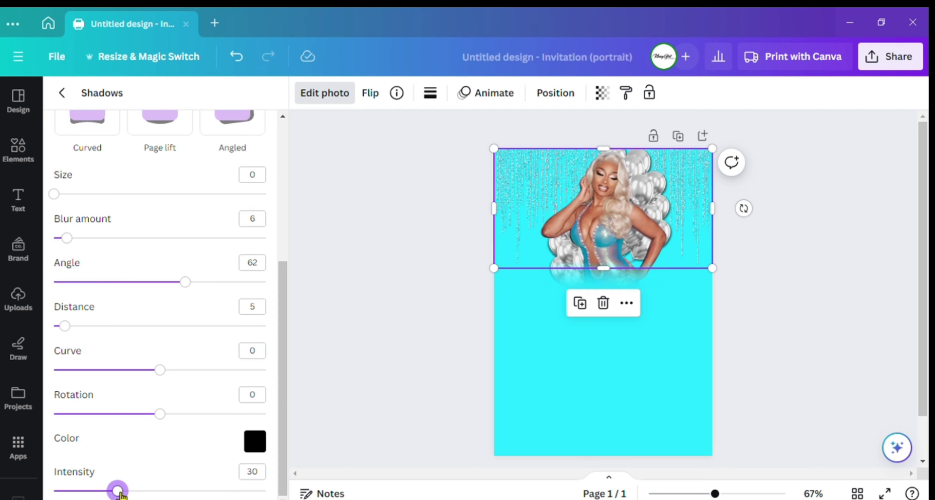
{"action": "left_click_drag", "start_coordinate": [122, 491], "coordinate": [124, 490]}
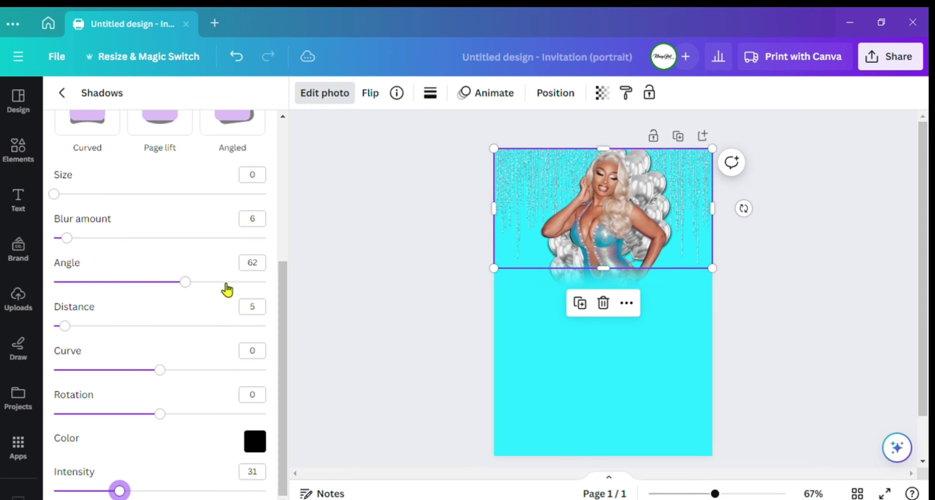
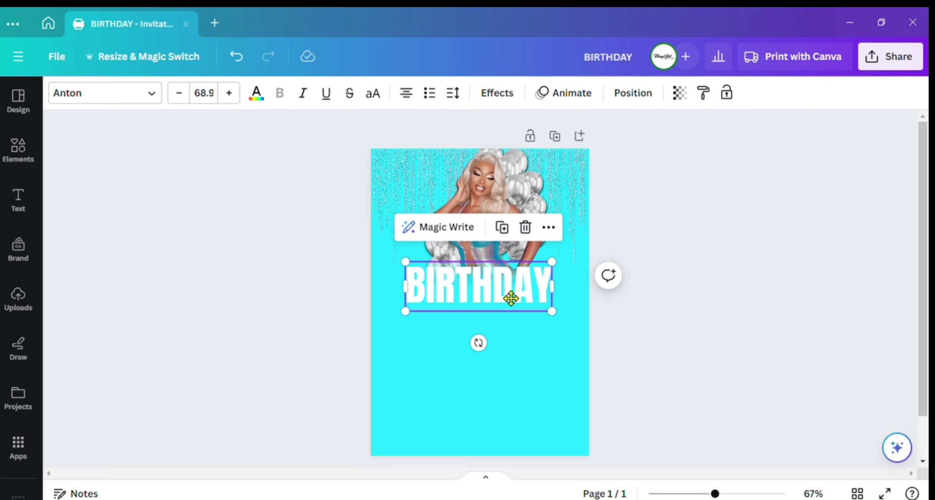
- Center the white BIRTHDAY title horizontally below the woman and apply the Shadow text effect to it
{"action": "left_click_drag", "start_coordinate": [516, 298], "coordinate": [536, 291]}
{"action": "left_click", "coordinate": [664, 288]}
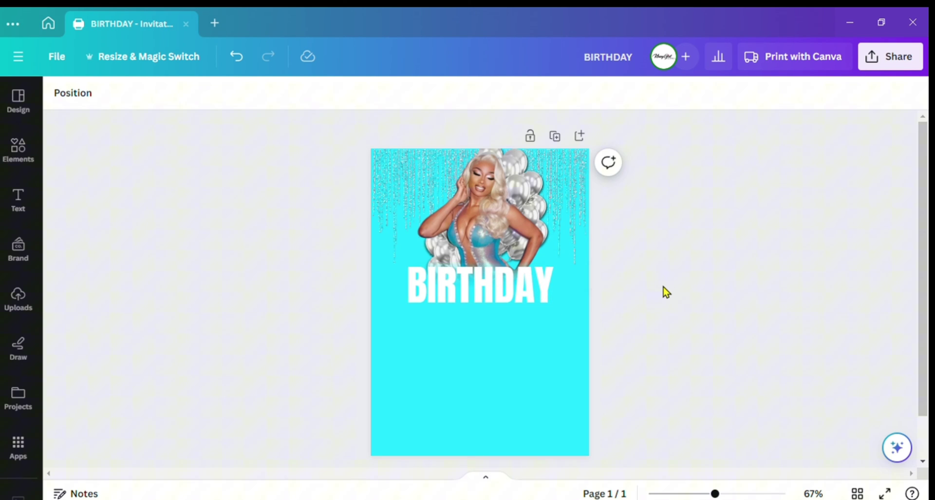
{"action": "left_click", "coordinate": [536, 296]}
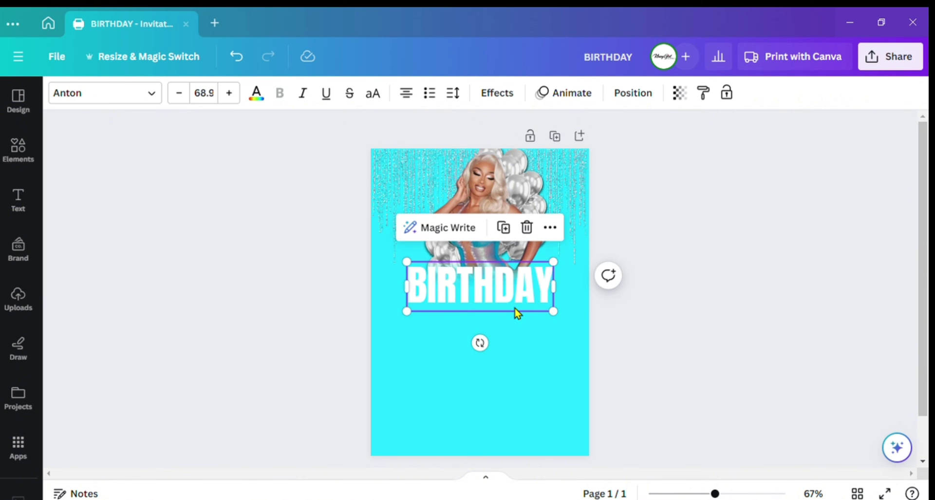
{"action": "left_click", "coordinate": [499, 93]}
{"action": "left_click", "coordinate": [173, 193]}
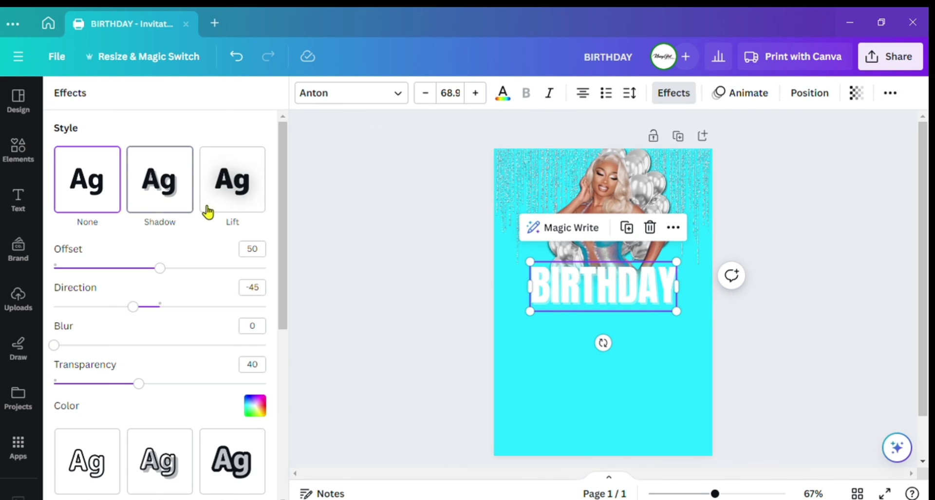
- Change the BIRTHDAY title's shadow color to black from the default solid colors
{"action": "scroll", "coordinate": [205, 254], "scroll_direction": "down", "scroll_amount": 5}
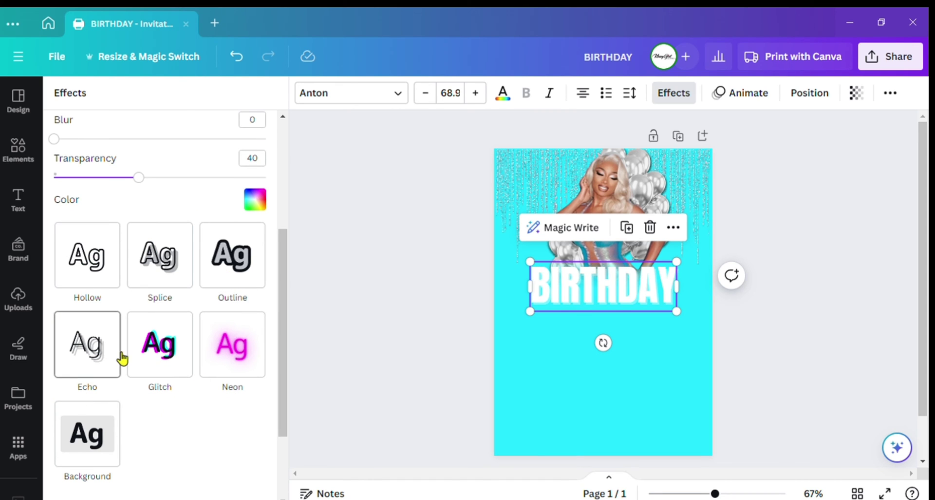
{"action": "scroll", "coordinate": [131, 360], "scroll_direction": "down", "scroll_amount": 3}
{"action": "scroll", "coordinate": [133, 372], "scroll_direction": "up", "scroll_amount": 4}
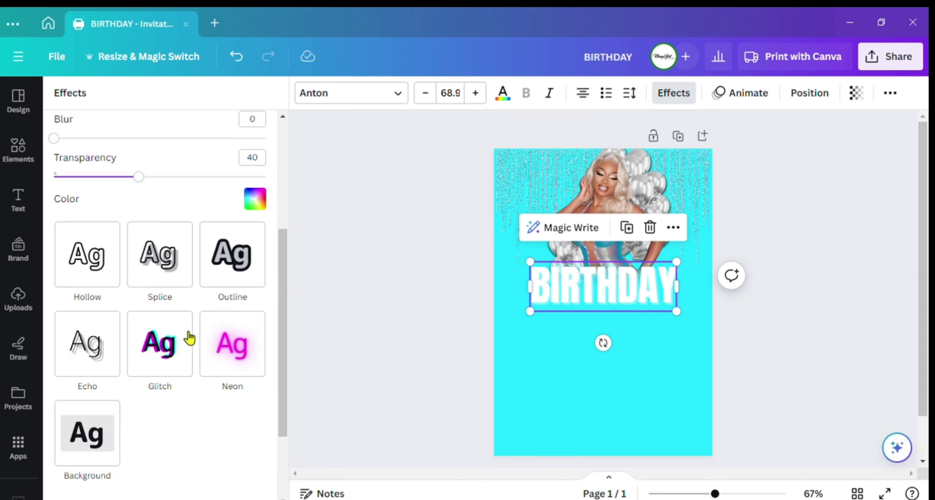
{"action": "left_click", "coordinate": [265, 293]}
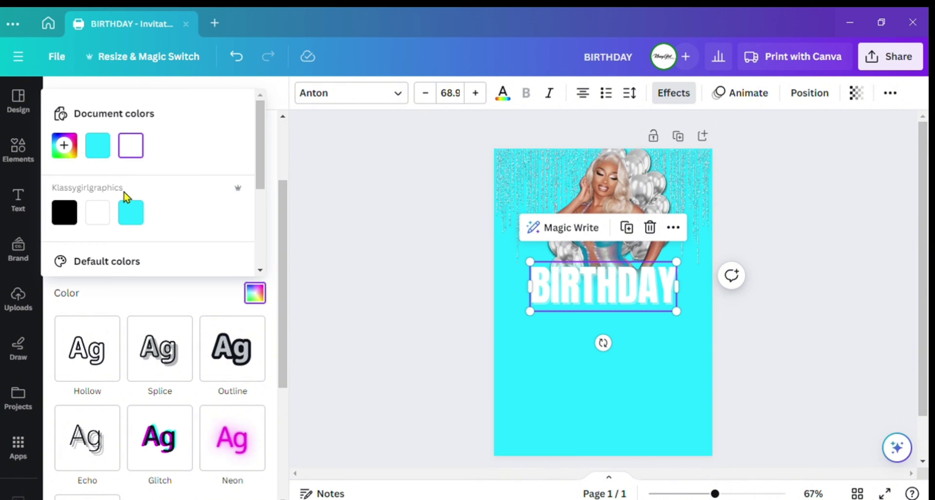
{"action": "scroll", "coordinate": [134, 224], "scroll_direction": "down", "scroll_amount": 3}
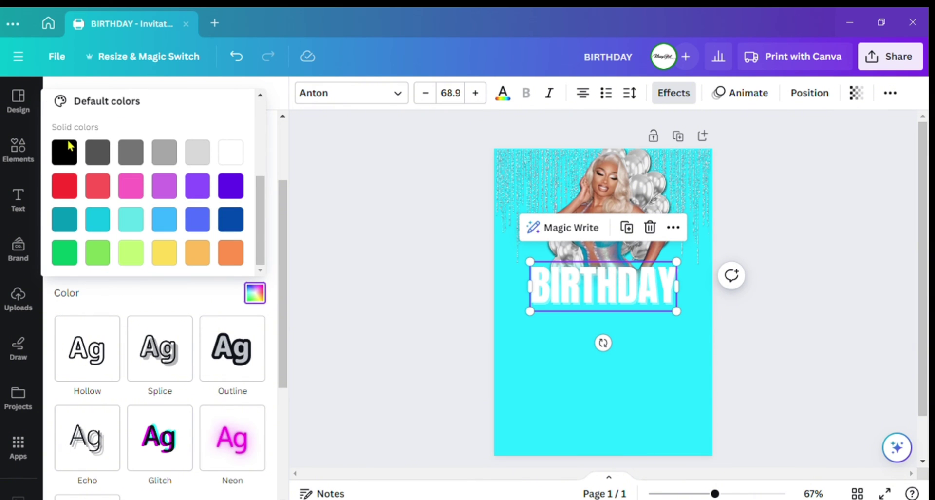
{"action": "left_click", "coordinate": [66, 154]}
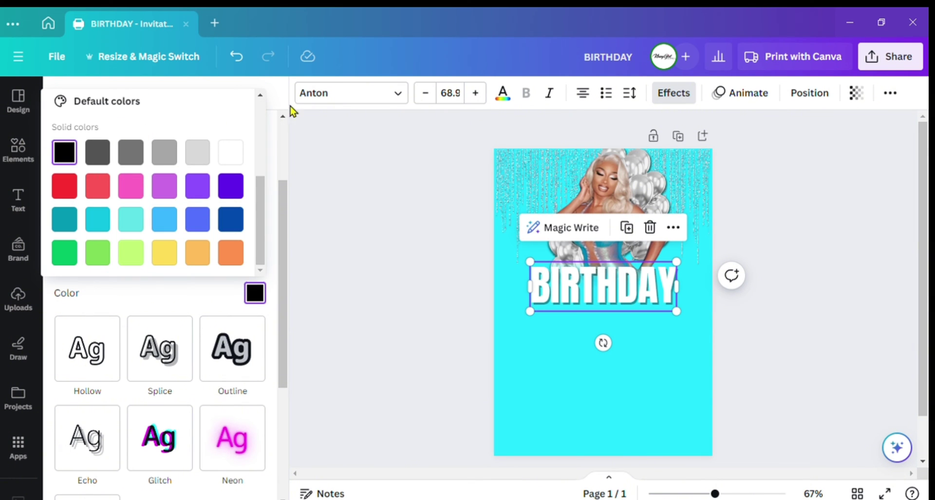
{"action": "left_click", "coordinate": [273, 90]}
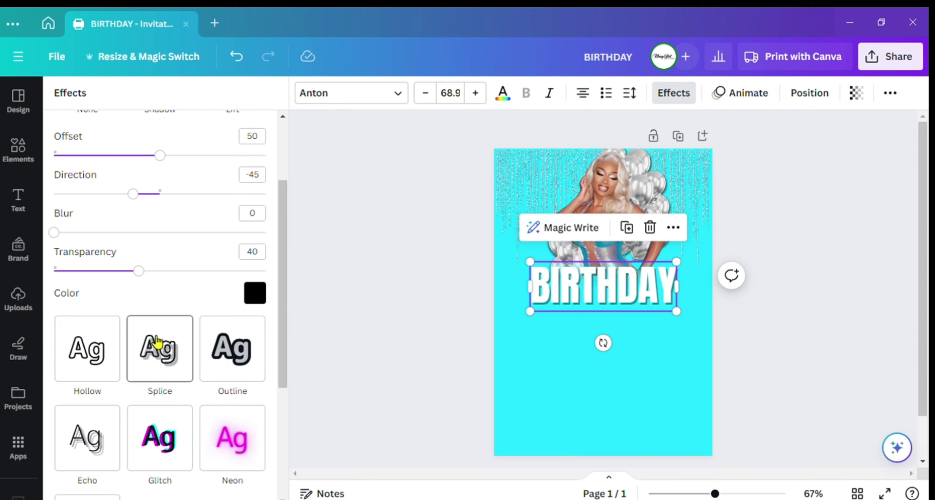
- Set the BIRTHDAY title's shadow to offset 38, transparency 51 and direction -57
{"action": "scroll", "coordinate": [163, 344], "scroll_direction": "up", "scroll_amount": 2}
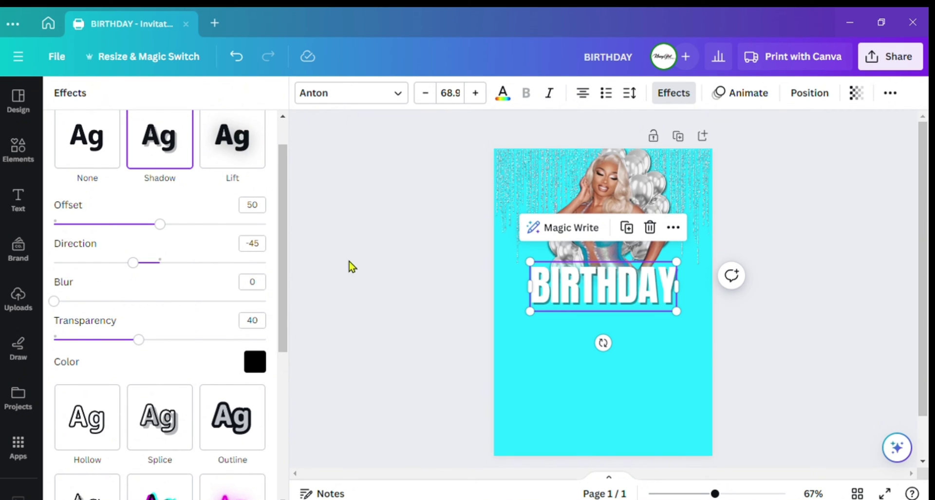
{"action": "scroll", "coordinate": [176, 237], "scroll_direction": "up", "scroll_amount": 1}
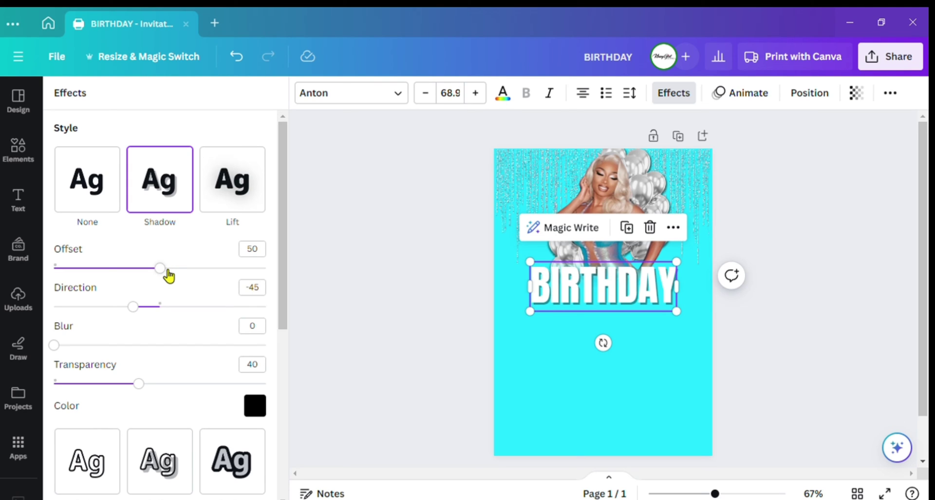
{"action": "left_click_drag", "start_coordinate": [167, 275], "coordinate": [125, 275]}
{"action": "scroll", "coordinate": [136, 285], "scroll_direction": "down", "scroll_amount": 1}
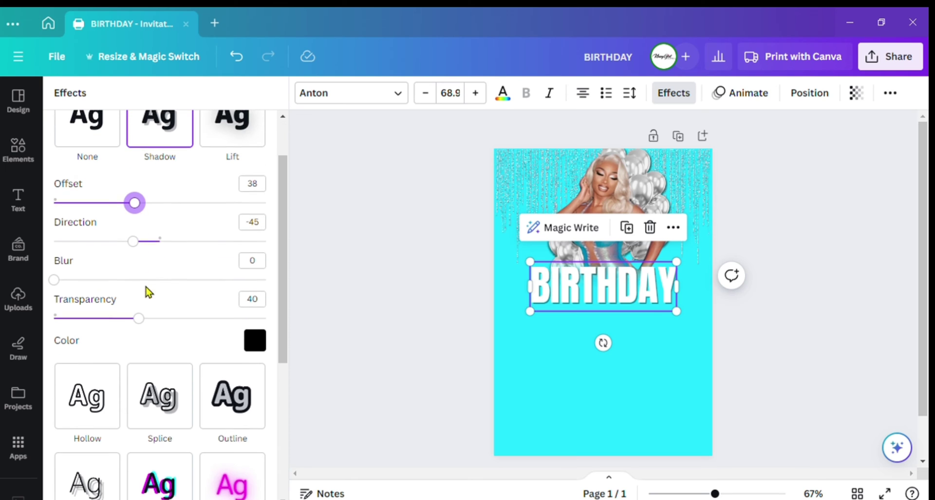
{"action": "left_click_drag", "start_coordinate": [141, 315], "coordinate": [165, 320]}
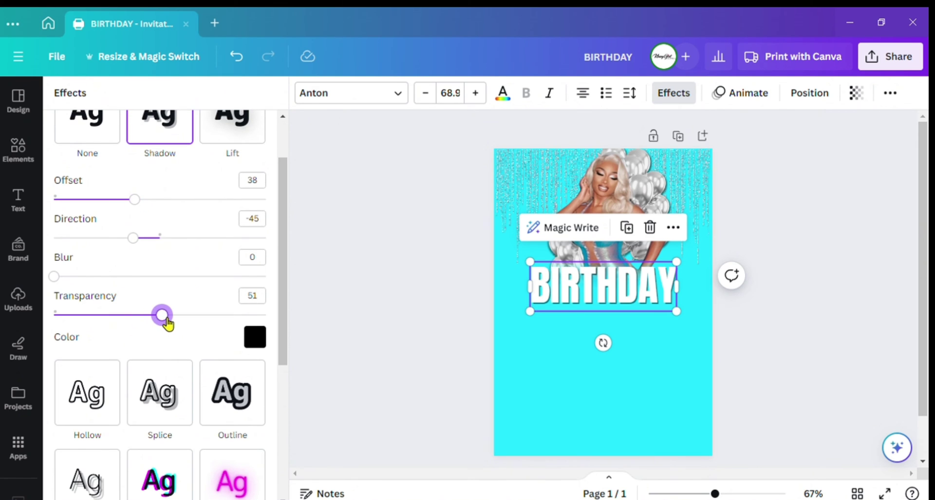
{"action": "mouse_move", "coordinate": [136, 239]}
{"action": "left_mouse_down"}
{"action": "mouse_move", "coordinate": [159, 239]}
{"action": "mouse_move", "coordinate": [117, 244]}
{"action": "mouse_move", "coordinate": [133, 252]}
{"action": "left_mouse_up"}
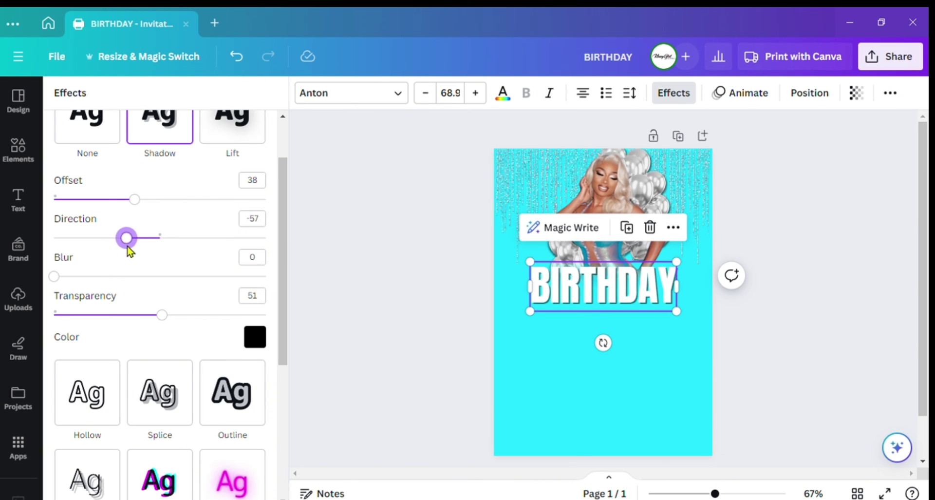
{"action": "left_click", "coordinate": [334, 311]}
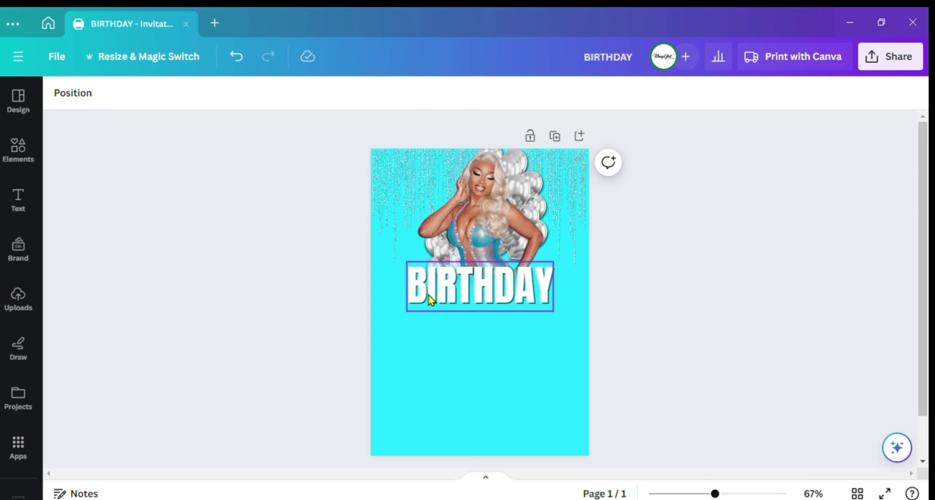
- Duplicate the BIRTHDAY title, place the copy above the original over the woman, and remove the copy's shadow effect
{"action": "left_click", "coordinate": [469, 272]}
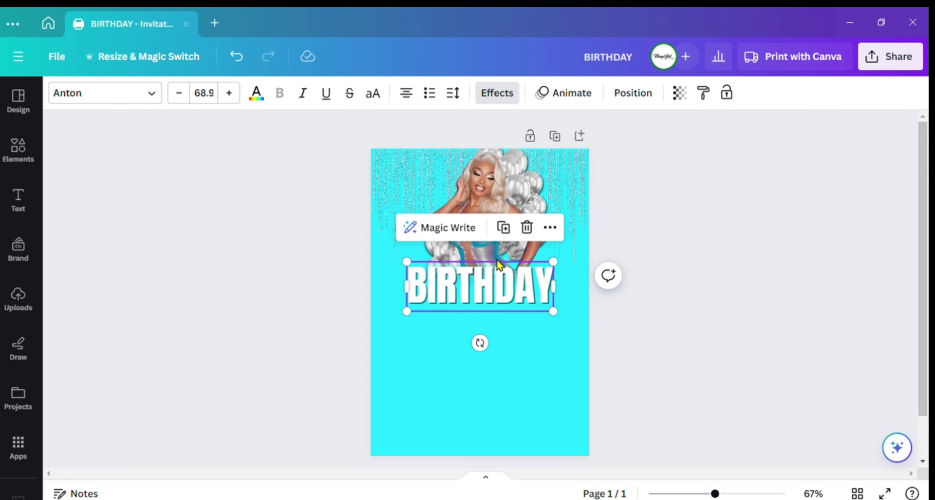
{"action": "left_click", "coordinate": [507, 239]}
{"action": "left_click_drag", "start_coordinate": [501, 285], "coordinate": [492, 234]}
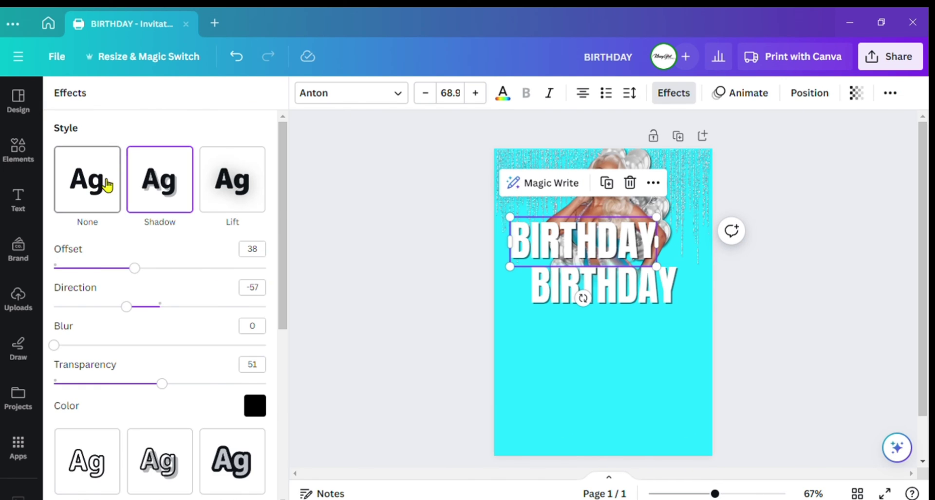
{"action": "left_click", "coordinate": [100, 181]}
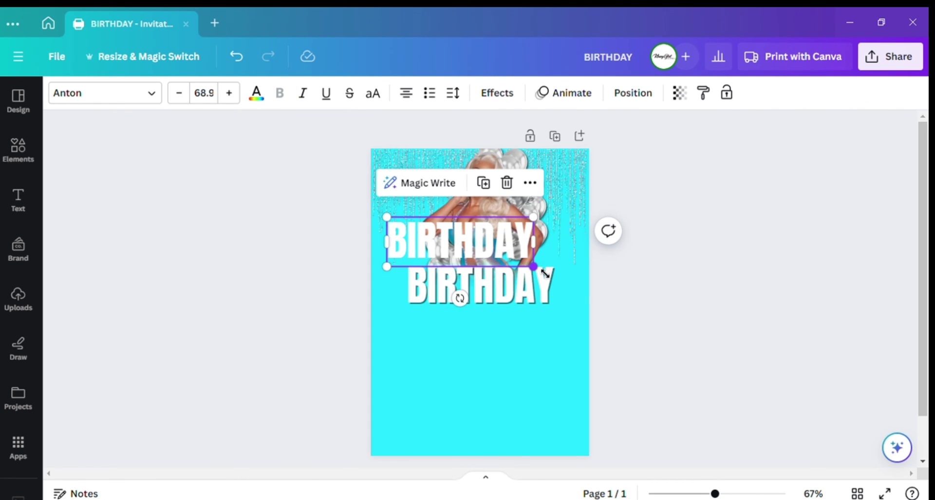
- Shrink the BIRTHDAY copy to font size 43.9 and move it to the page's left edge beside the woman
{"action": "left_click_drag", "start_coordinate": [545, 273], "coordinate": [490, 260]}
{"action": "mouse_move", "coordinate": [443, 241]}
{"action": "left_mouse_down"}
{"action": "mouse_move", "coordinate": [428, 249]}
{"action": "mouse_move", "coordinate": [438, 254]}
{"action": "mouse_move", "coordinate": [433, 249]}
{"action": "left_mouse_up"}
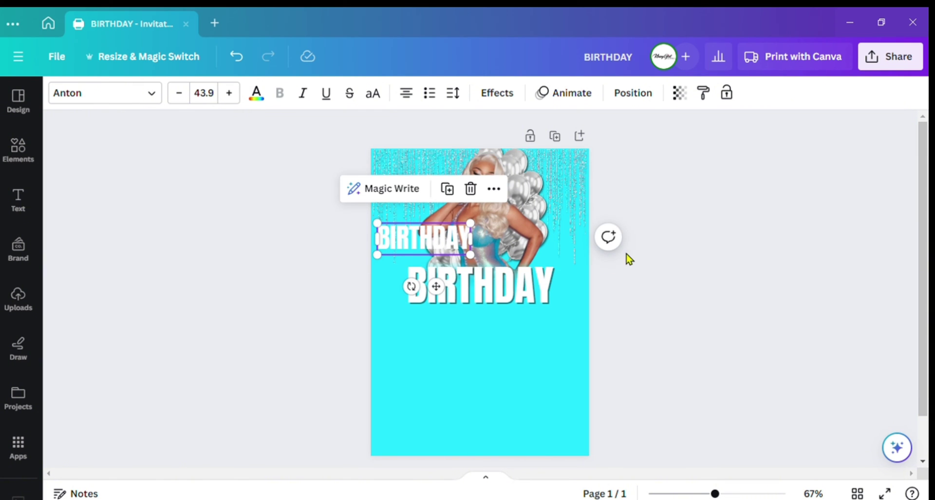
- Set the small BIRTHDAY copy's transparency to 27 and nudge it to about X 0.12 in, Y 1.7 in
{"action": "left_click", "coordinate": [678, 96]}
{"action": "left_click_drag", "start_coordinate": [679, 151], "coordinate": [591, 157]}
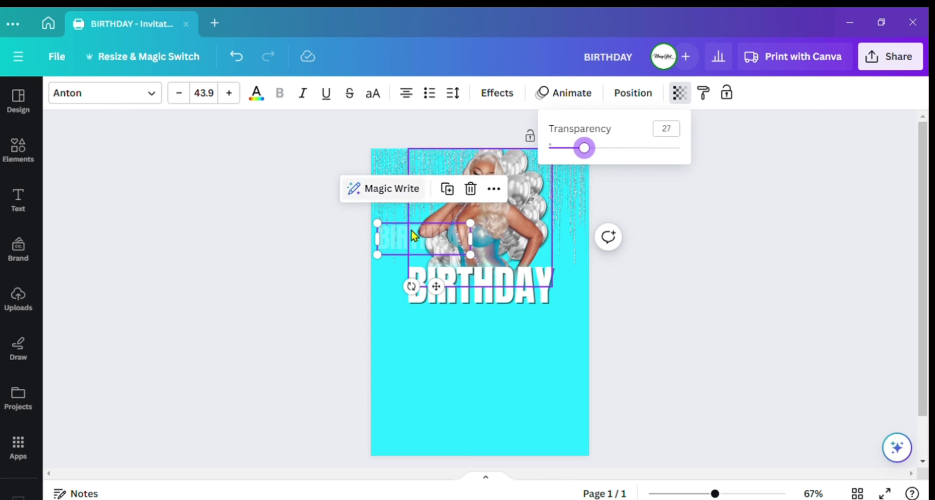
{"action": "left_click_drag", "start_coordinate": [433, 242], "coordinate": [437, 245]}
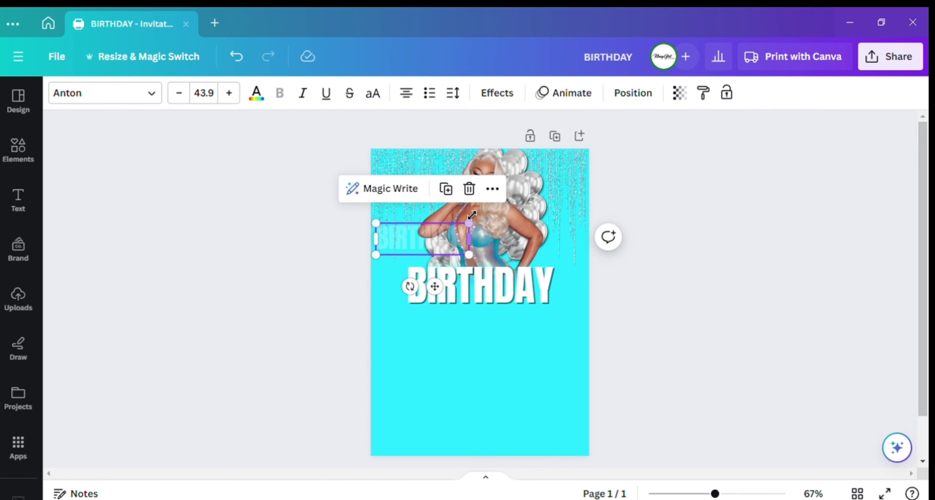
- Send the small BIRTHDAY copy backward behind the woman's photo and set its transparency to 10
{"action": "left_click", "coordinate": [635, 94]}
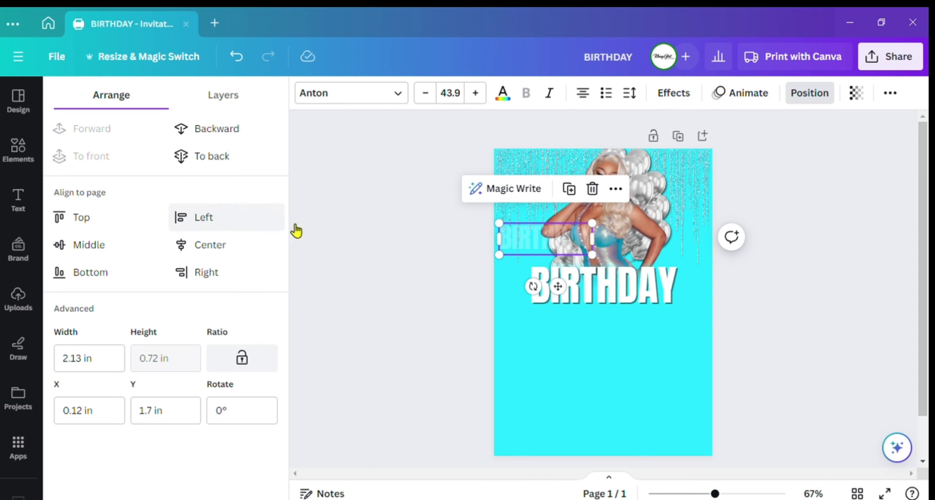
{"action": "left_click", "coordinate": [199, 130]}
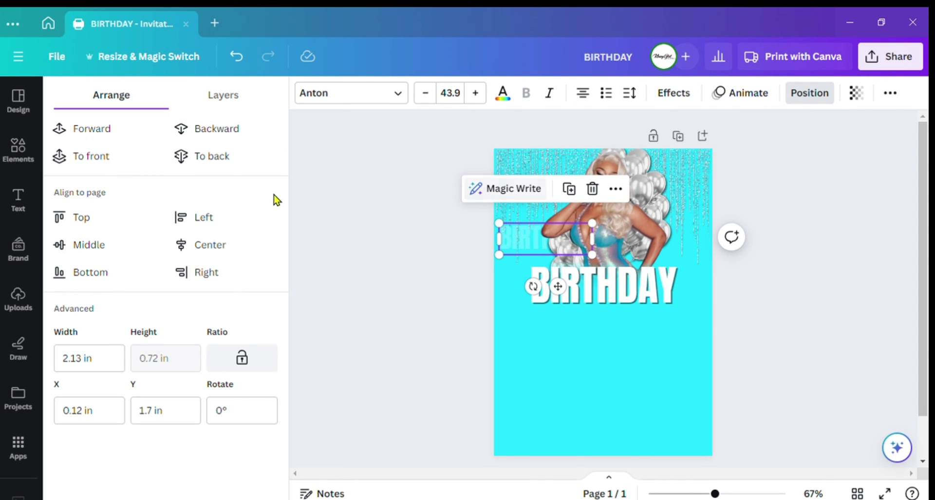
{"action": "left_click", "coordinate": [858, 95]}
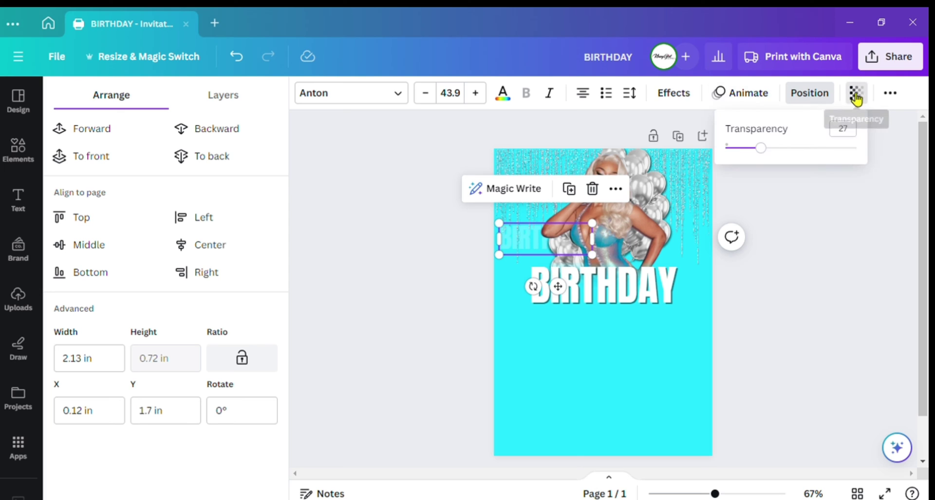
{"action": "left_click_drag", "start_coordinate": [766, 152], "coordinate": [741, 160]}
{"action": "key", "text": "Escape"}
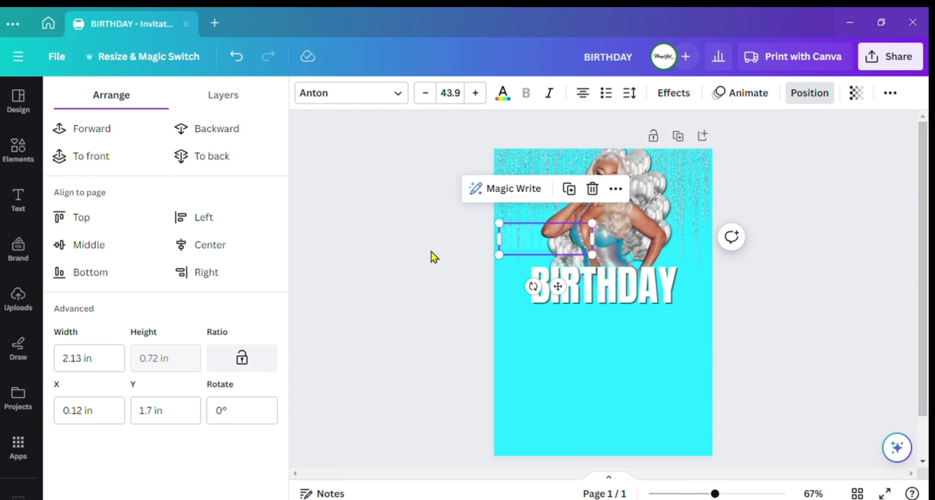
{"action": "key", "text": "Escape"}
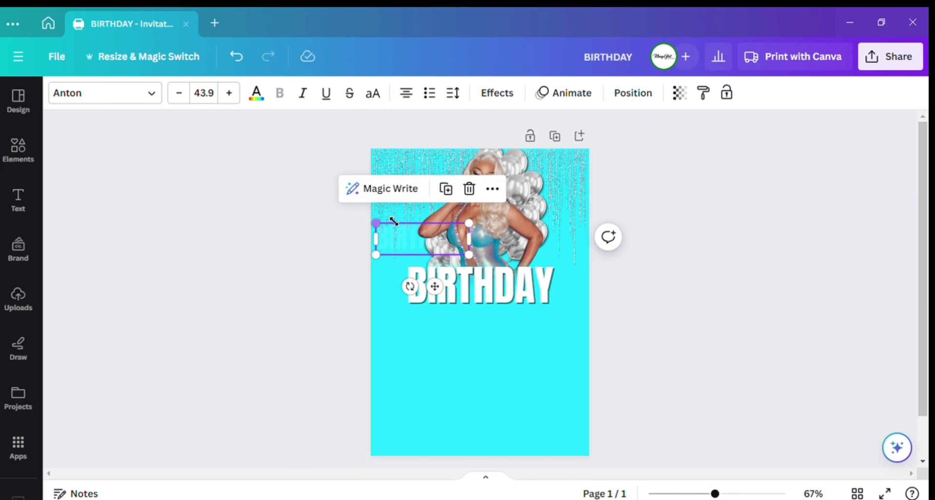
- Duplicate the faint BIRTHDAY text and place the copy over the page's right edge at about X 3.65 in, Y 1.86 in
{"action": "left_click", "coordinate": [446, 189]}
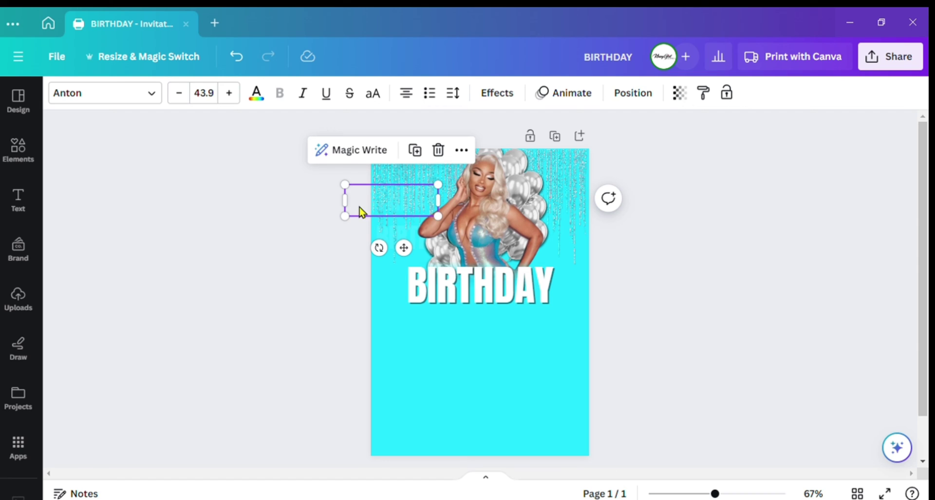
{"action": "left_click_drag", "start_coordinate": [402, 204], "coordinate": [591, 248]}
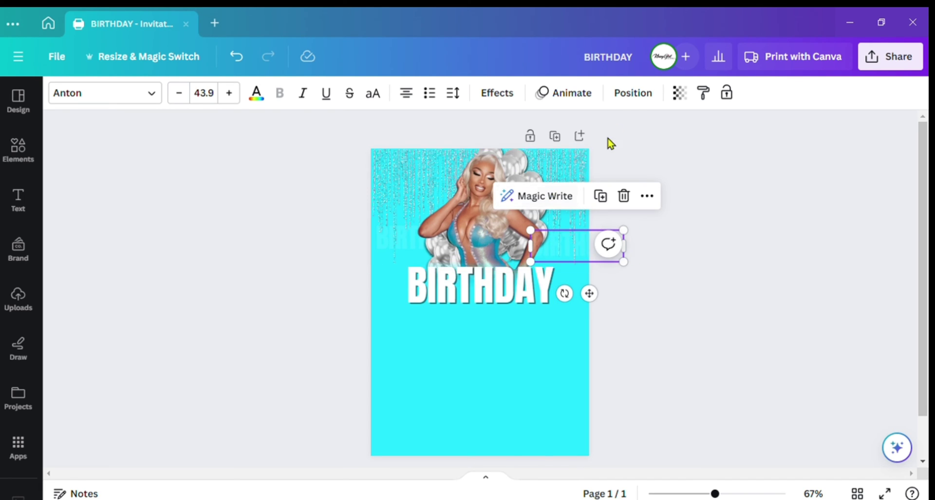
- Send the faint BIRTHDAY copy at the page's right edge backward until it is the rearmost element
{"action": "left_click", "coordinate": [687, 97]}
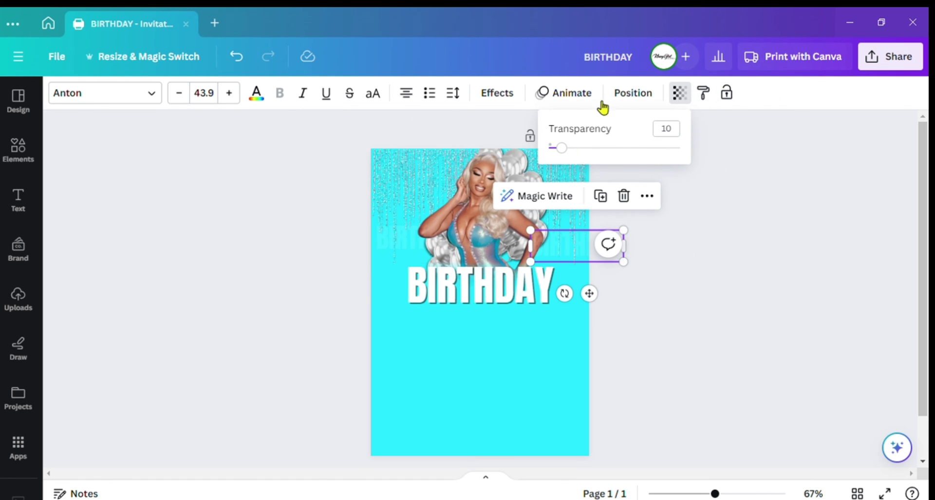
{"action": "left_click", "coordinate": [633, 97]}
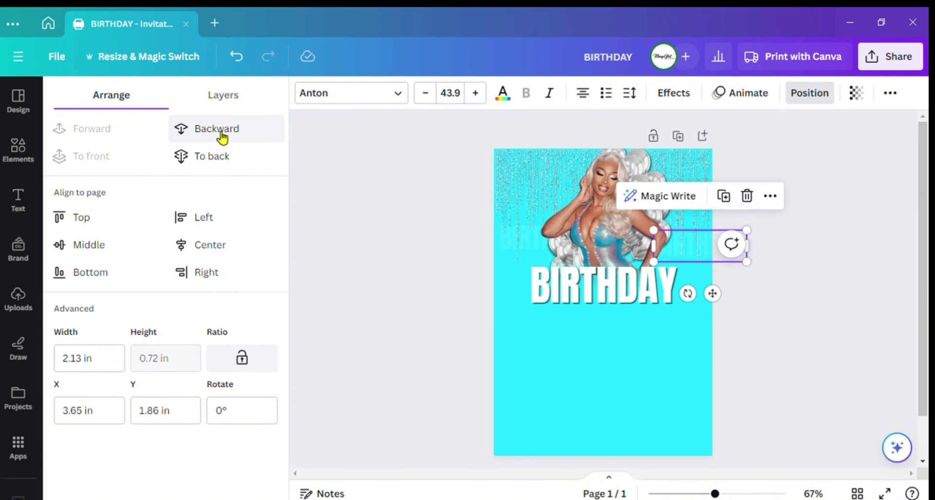
{"action": "left_click", "coordinate": [220, 130]}
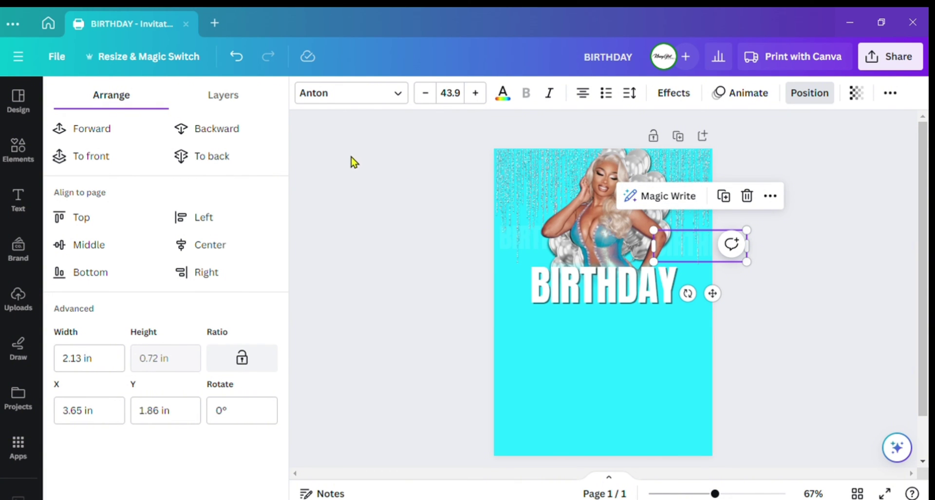
{"action": "left_click", "coordinate": [214, 130]}
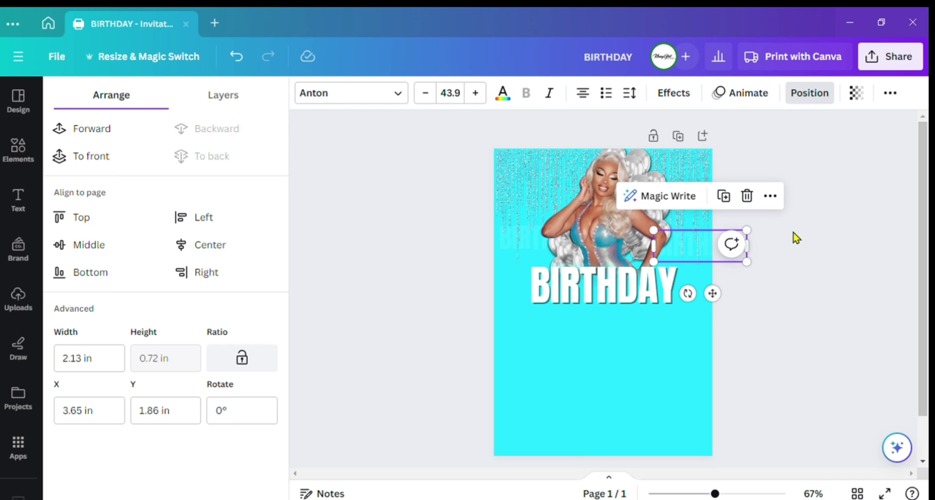
- Send the faint BIRTHDAY copy at the page's left side backward until it is the rearmost element
{"action": "left_click", "coordinate": [523, 241]}
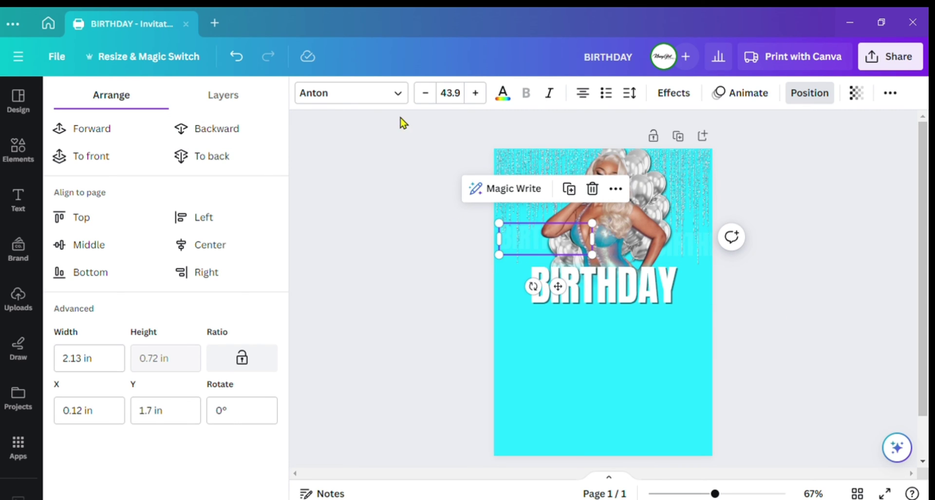
{"action": "left_click", "coordinate": [216, 132]}
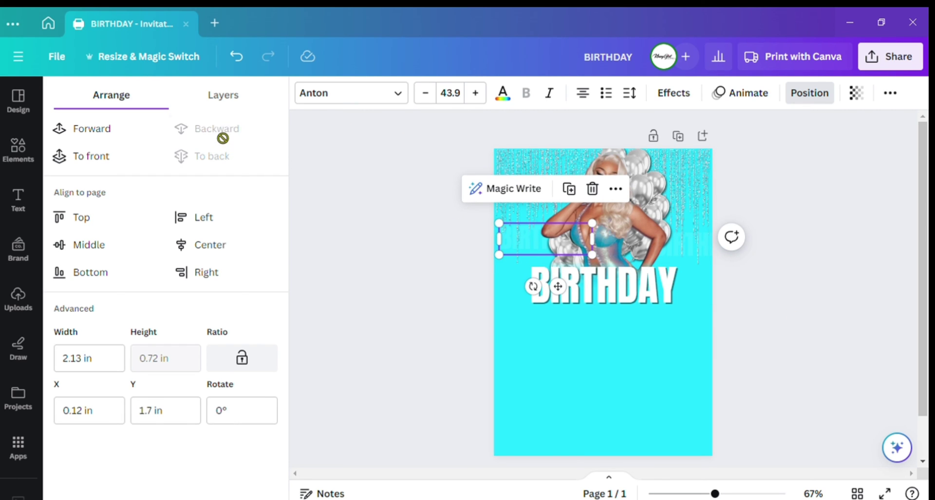
{"action": "left_click", "coordinate": [415, 297]}
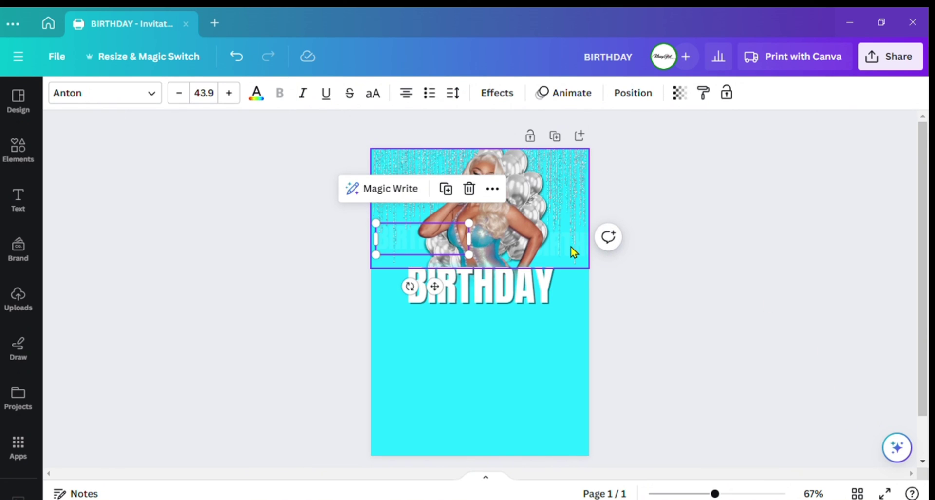
- Duplicate the left faint BIRTHDAY text, place the copy below it at about X 0.12 in, Y 2.43 in, and send it to the back
{"action": "left_click", "coordinate": [445, 189]}
{"action": "left_click_drag", "start_coordinate": [411, 255], "coordinate": [413, 280]}
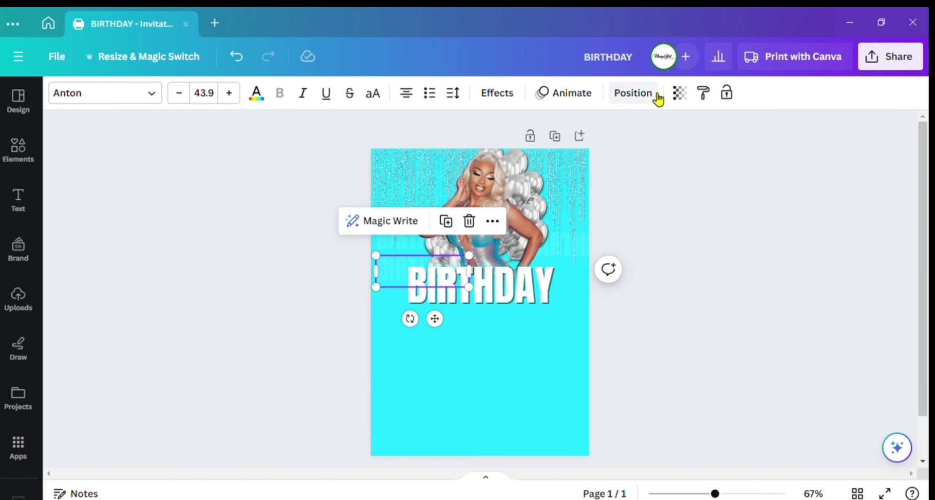
{"action": "left_click", "coordinate": [633, 92]}
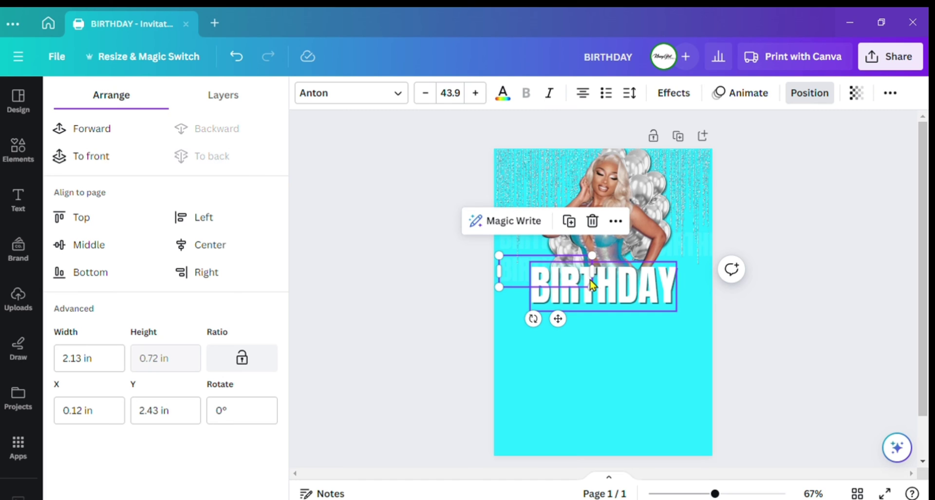
- Duplicate the lower faint BIRTHDAY text, place the copy over the page's right edge at about X 3.65 in, Y 2.58 in, and send it to the back
{"action": "left_click", "coordinate": [569, 221]}
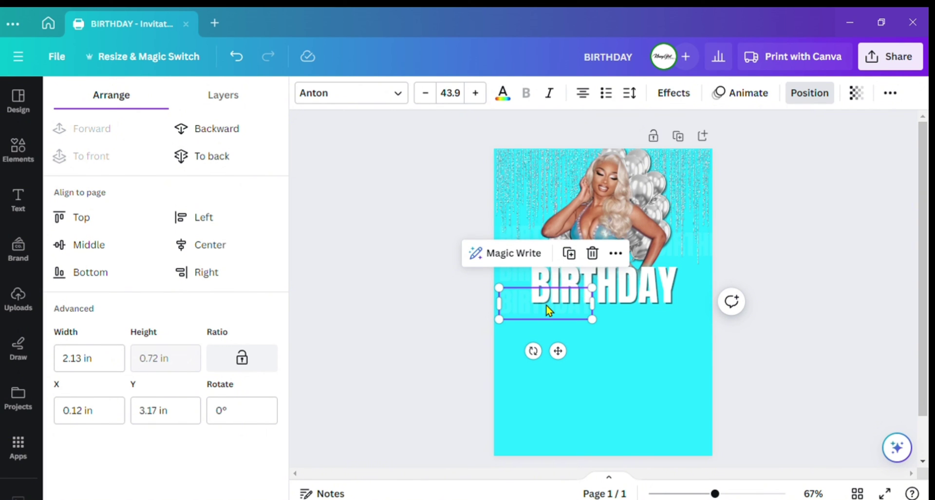
{"action": "left_click_drag", "start_coordinate": [546, 307], "coordinate": [709, 285]}
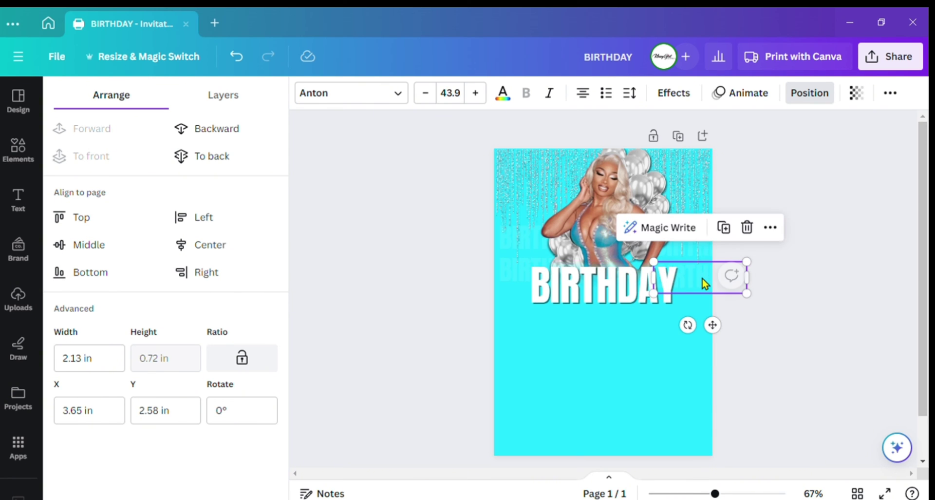
{"action": "left_click", "coordinate": [217, 157]}
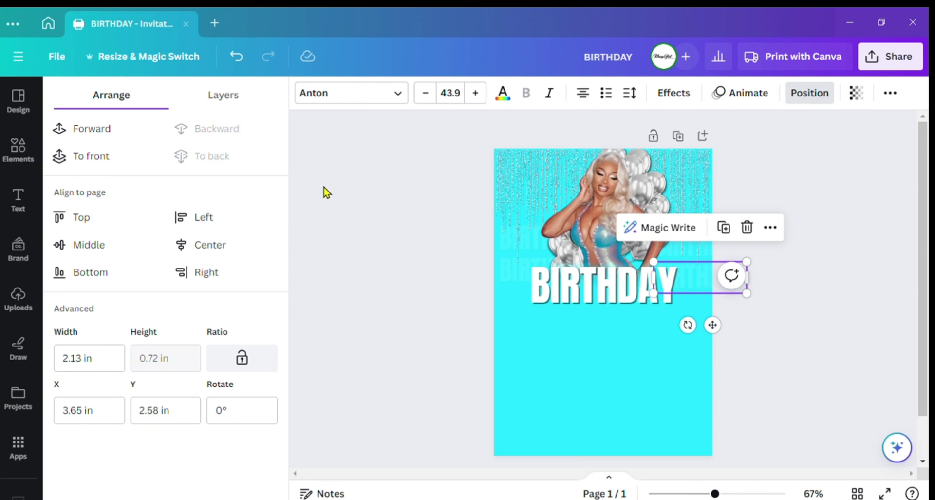
{"action": "left_click", "coordinate": [359, 300]}
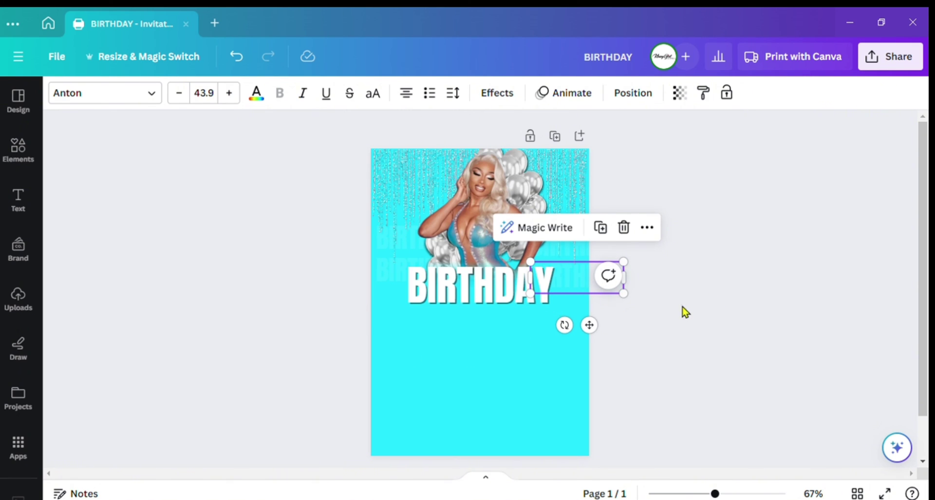
{"action": "left_click", "coordinate": [723, 204]}
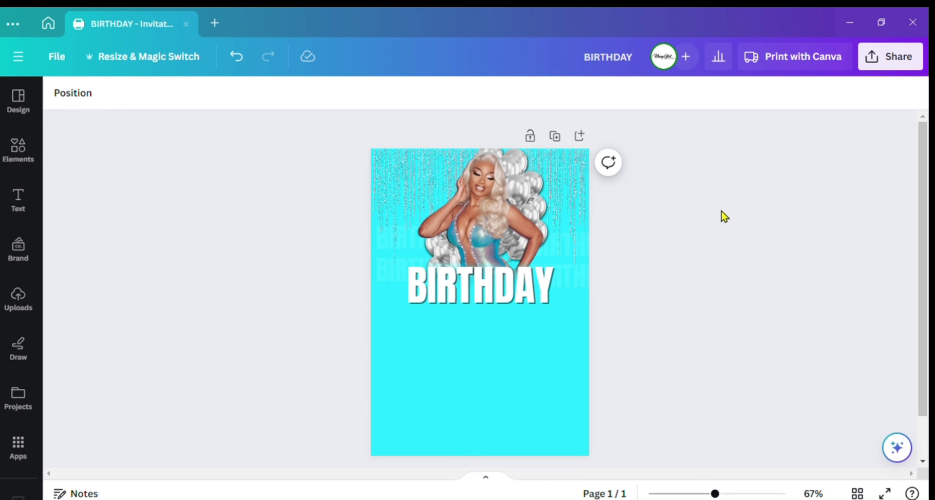
- Duplicate the BIRTHDAY title below itself, change the copy to DINNER in the thin Champagne font, and scale it to size 25.7
{"action": "left_click", "coordinate": [480, 285]}
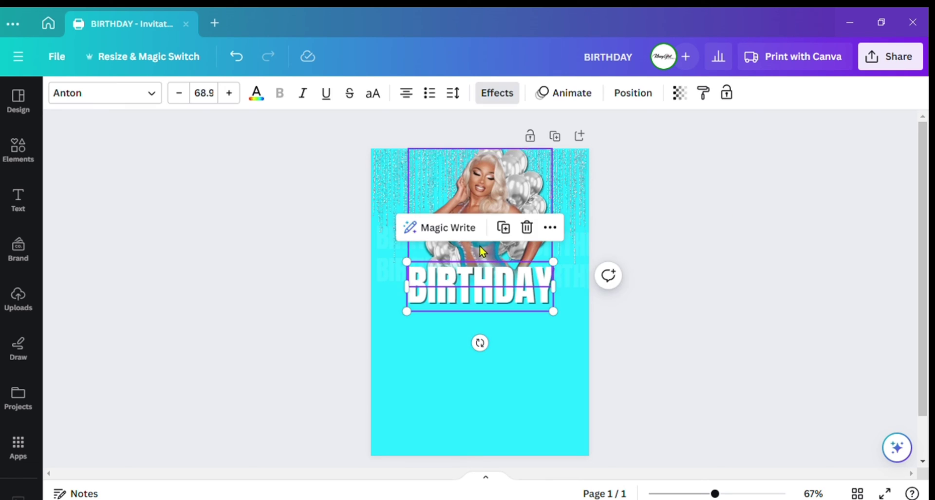
{"action": "left_click", "coordinate": [516, 230]}
{"action": "left_click_drag", "start_coordinate": [487, 291], "coordinate": [479, 324]}
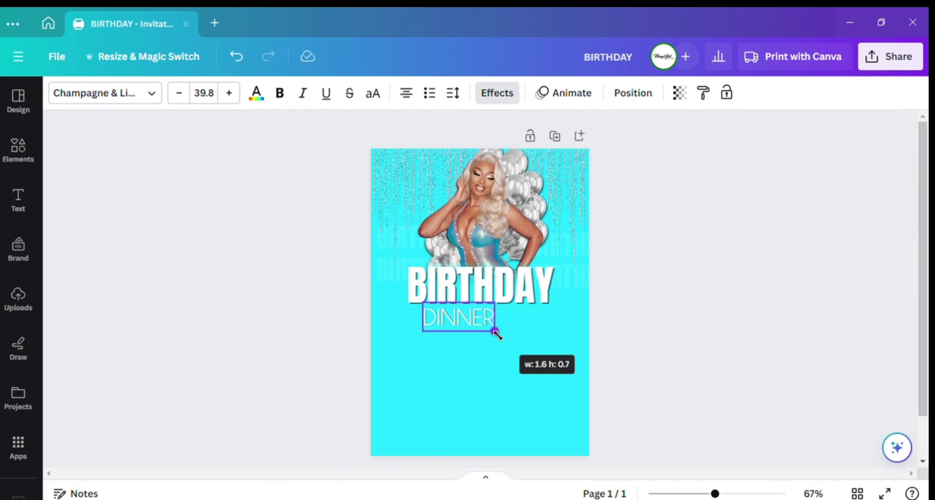
{"action": "mouse_move", "coordinate": [499, 336]}
{"action": "left_mouse_down"}
{"action": "mouse_move", "coordinate": [474, 332]}
{"action": "mouse_move", "coordinate": [507, 371]}
{"action": "mouse_move", "coordinate": [497, 352]}
{"action": "left_mouse_up"}
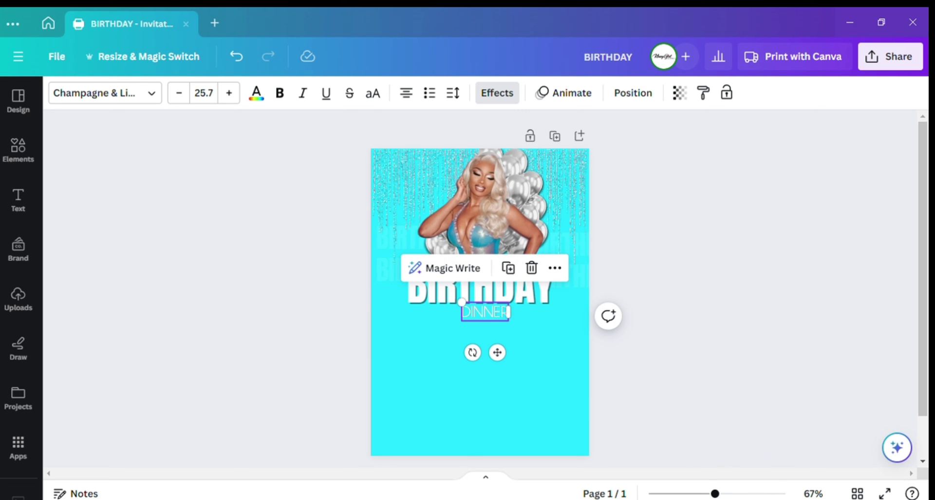
- Scale the DINNER text down to size 21.6 and move it slightly lower beneath the BIRTHDAY title
{"action": "left_click_drag", "start_coordinate": [716, 493], "coordinate": [703, 494]}
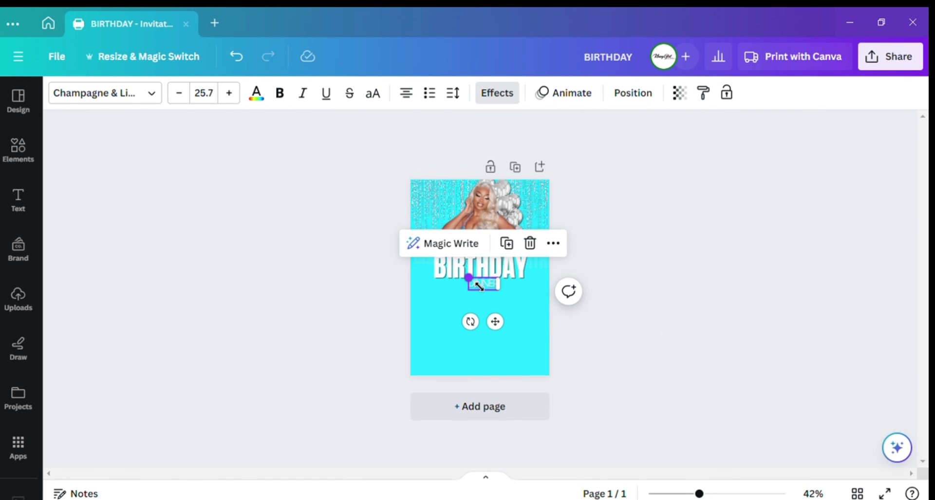
{"action": "left_click_drag", "start_coordinate": [484, 287], "coordinate": [480, 284]}
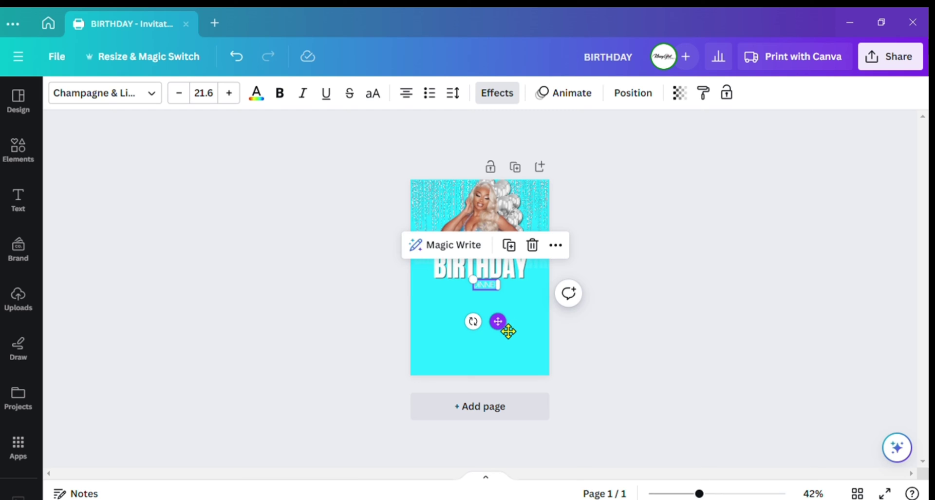
{"action": "left_click_drag", "start_coordinate": [502, 324], "coordinate": [506, 334]}
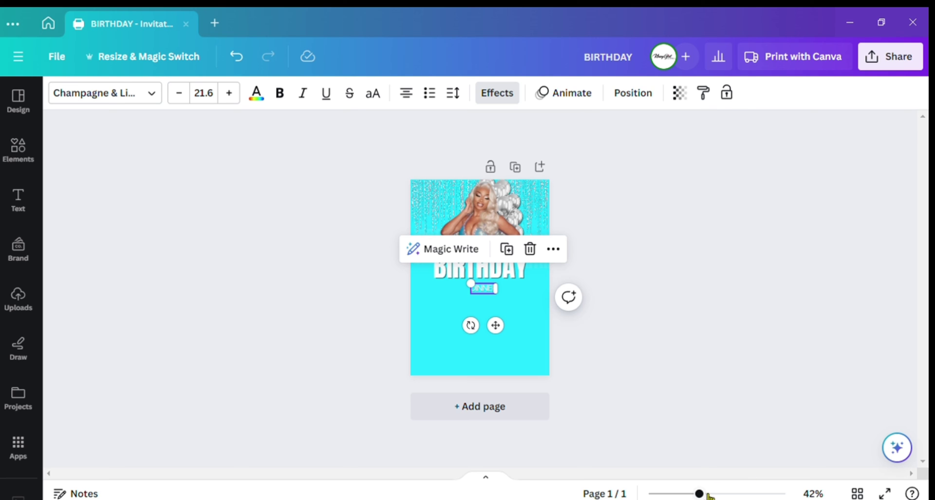
{"action": "left_click_drag", "start_coordinate": [709, 494], "coordinate": [718, 494]}
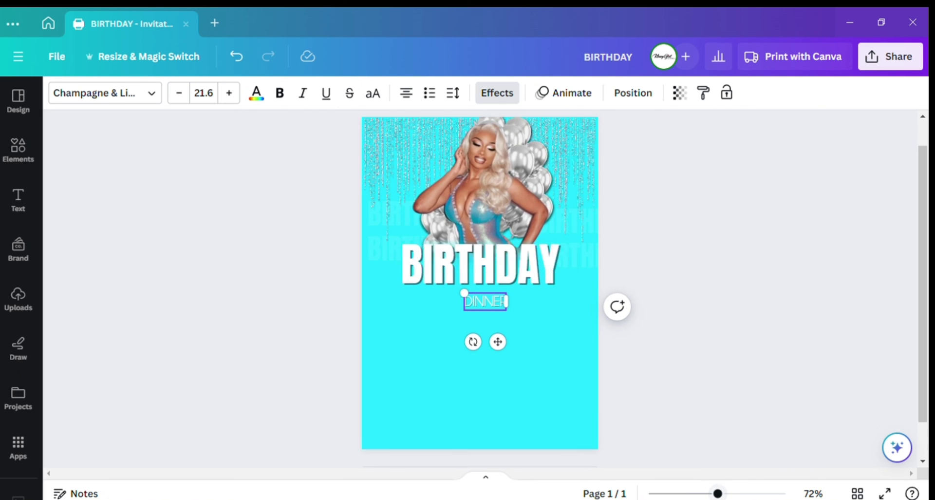
- Widen the letter spacing of DINNER so it spans much of the BIRTHDAY title's width
{"action": "left_click", "coordinate": [453, 92]}
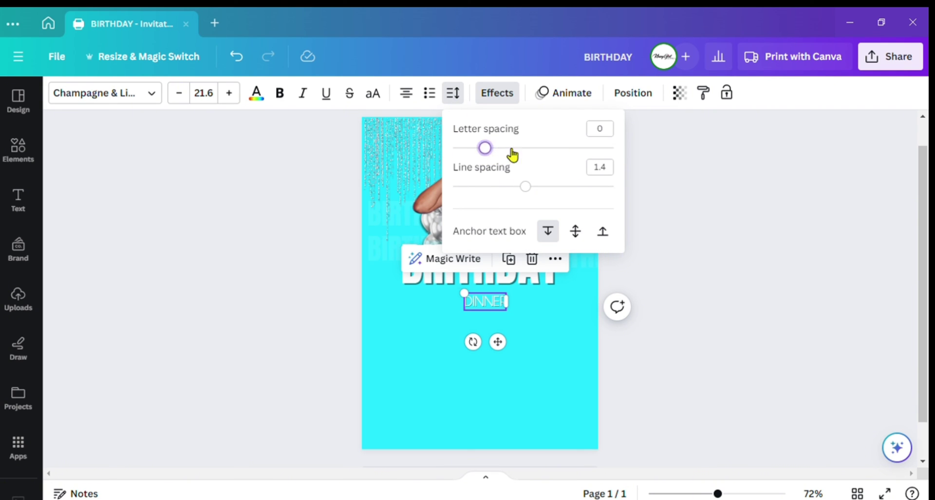
{"action": "left_click_drag", "start_coordinate": [510, 149], "coordinate": [741, 197]}
{"action": "left_click", "coordinate": [743, 188]}
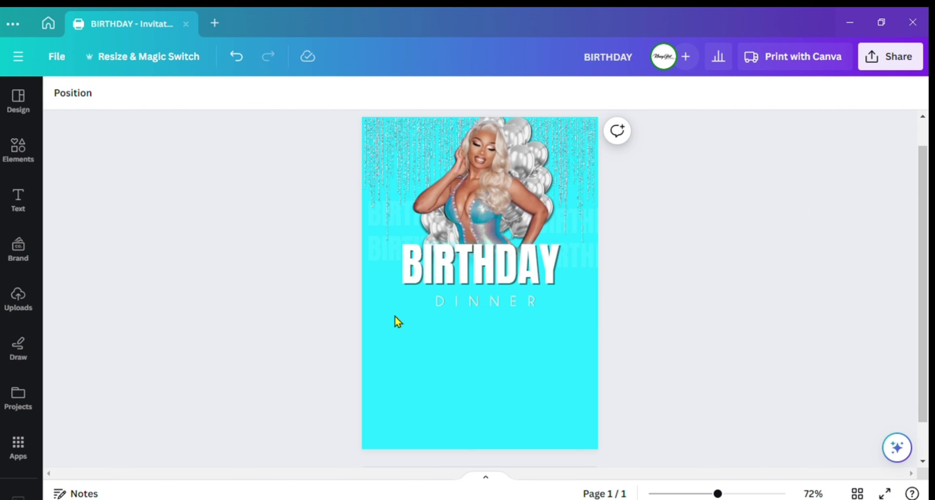
- Enlarge DINNER to size 26, center it under the BIRTHDAY title and make it bold
{"action": "left_click", "coordinate": [476, 298]}
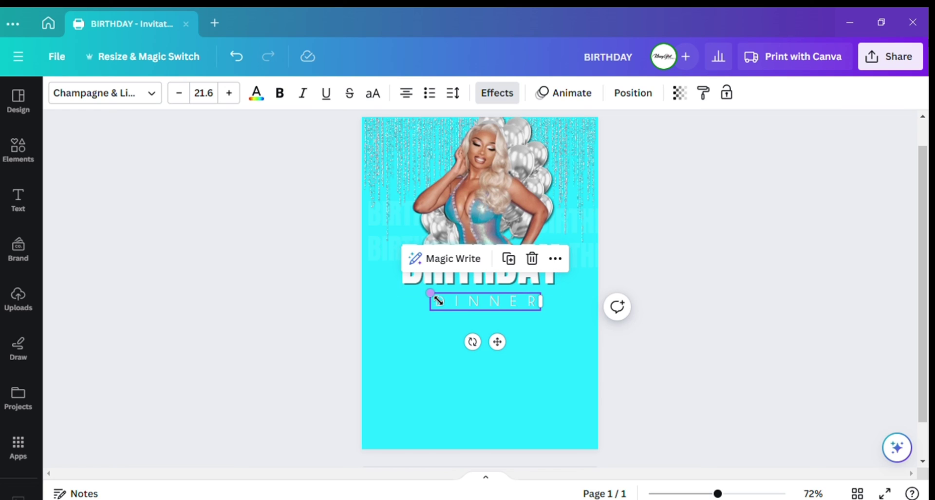
{"action": "left_click_drag", "start_coordinate": [437, 300], "coordinate": [414, 292]}
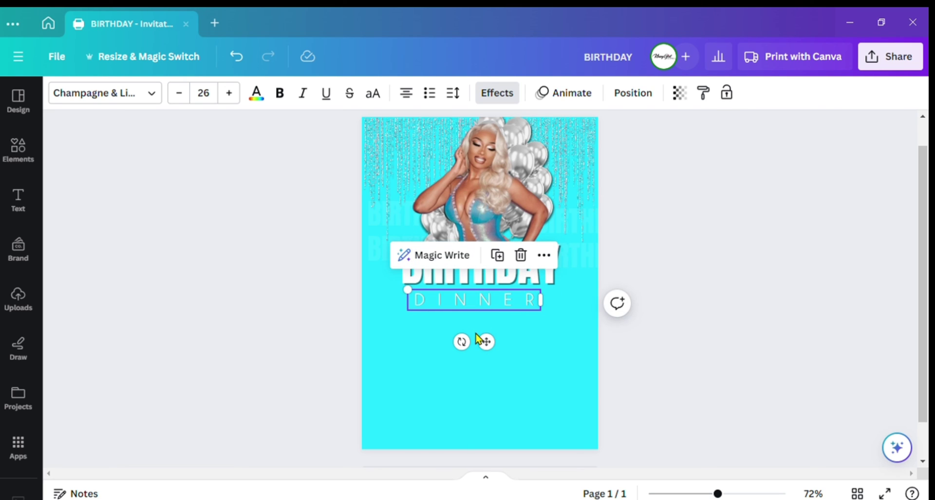
{"action": "left_click_drag", "start_coordinate": [487, 341], "coordinate": [502, 348]}
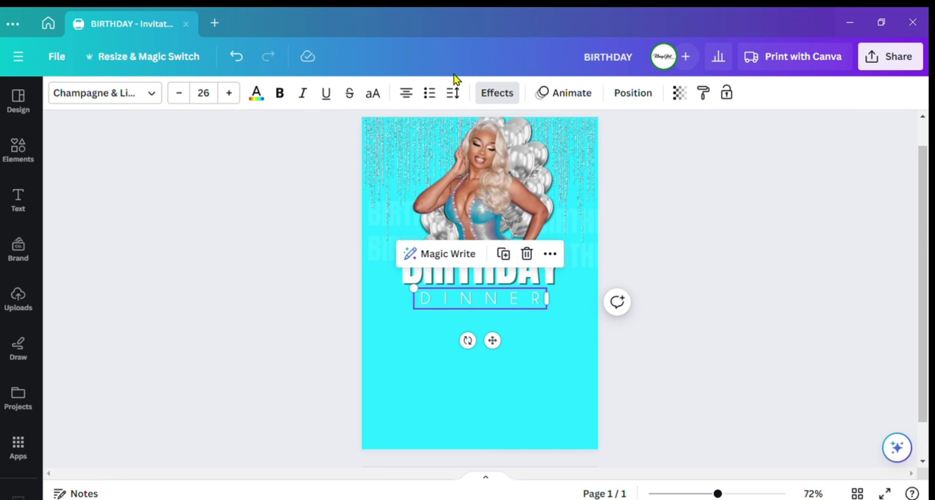
{"action": "left_click", "coordinate": [285, 96]}
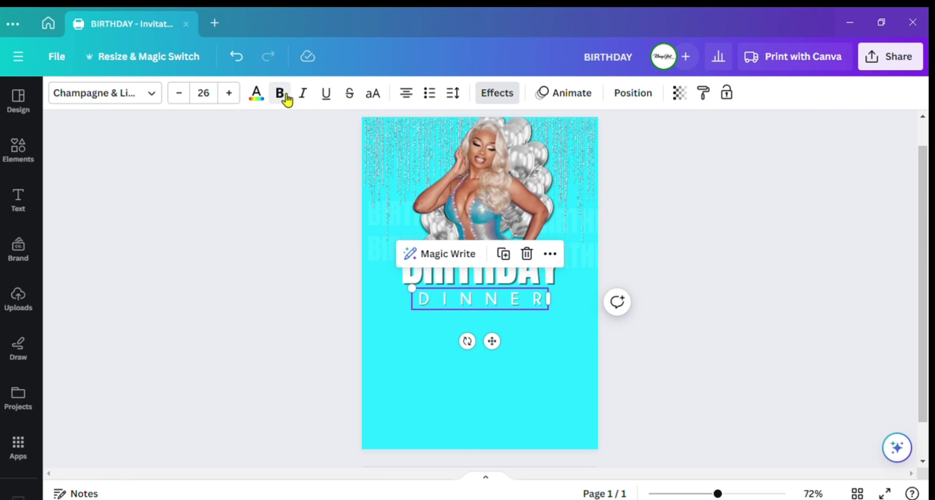
{"action": "left_click", "coordinate": [703, 196]}
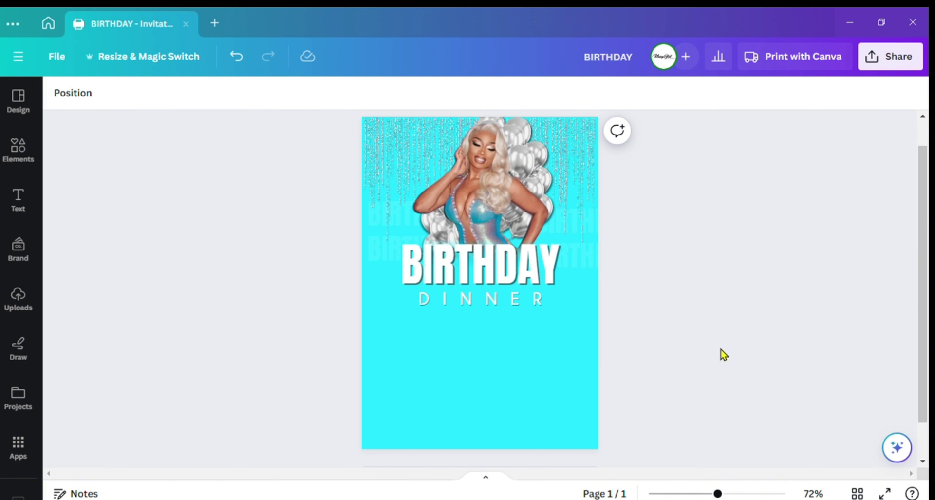
- Nudge DINNER up so it sits directly against the underside of the BIRTHDAY title
{"action": "left_click", "coordinate": [519, 304]}
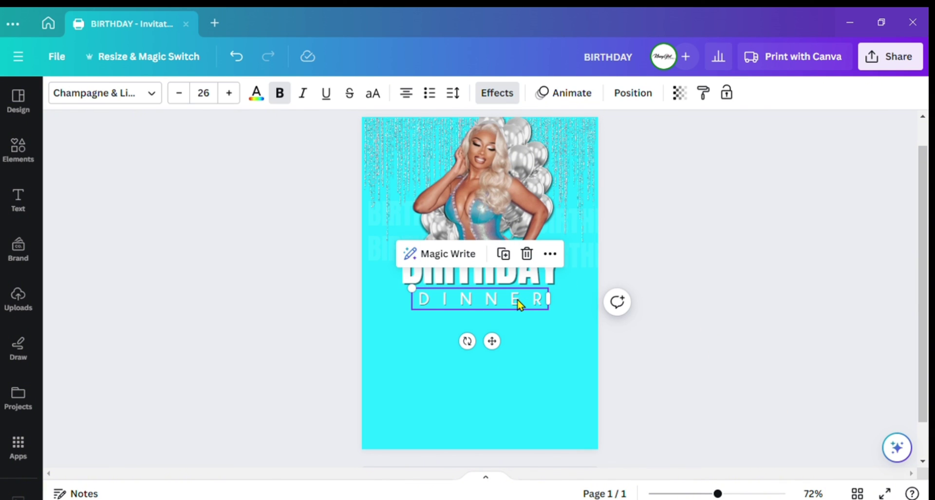
{"action": "left_click_drag", "start_coordinate": [519, 304], "coordinate": [519, 299]}
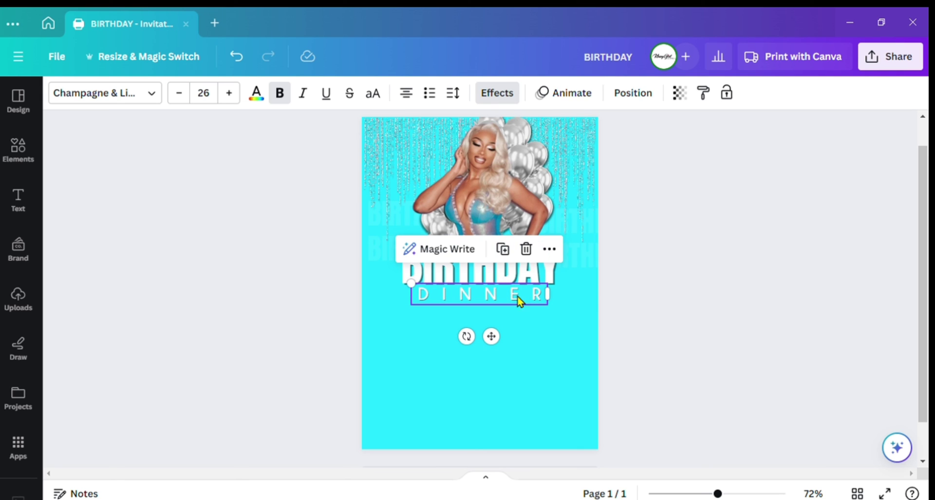
{"action": "left_click", "coordinate": [739, 210]}
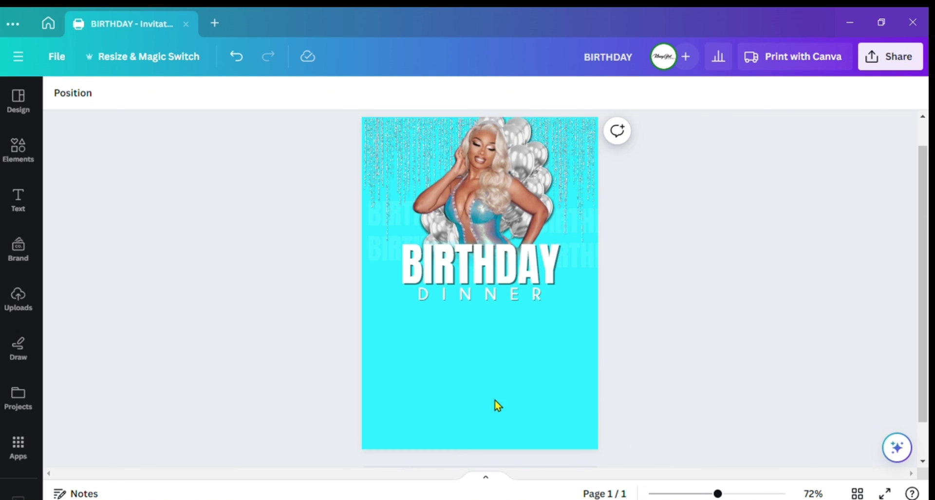
- Duplicate the DINNER text, place the copy a little below the original and remove its wide letter spacing
{"action": "left_click", "coordinate": [503, 298]}
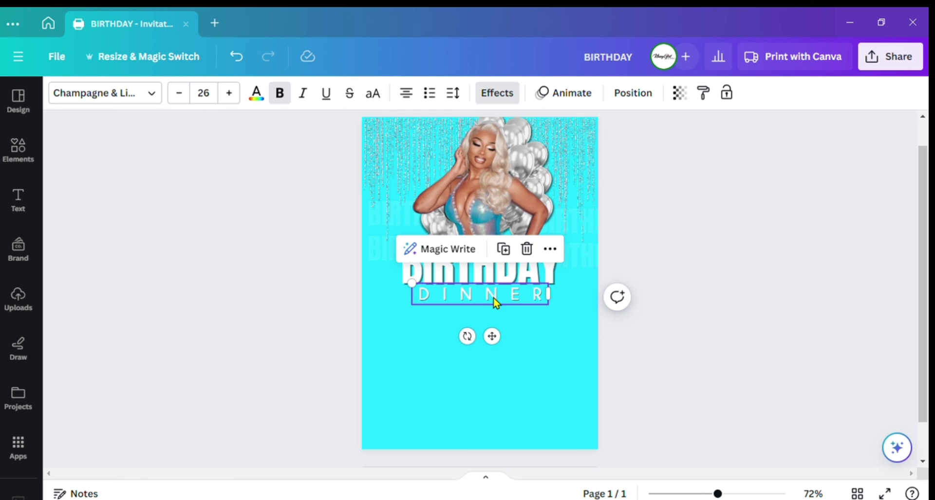
{"action": "left_click", "coordinate": [510, 256]}
{"action": "left_click_drag", "start_coordinate": [489, 300], "coordinate": [491, 329]}
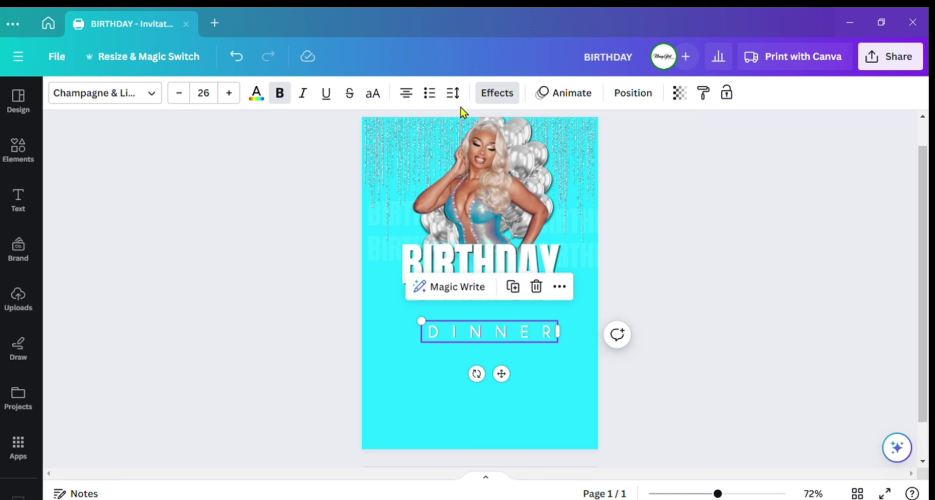
{"action": "left_click", "coordinate": [463, 106]}
{"action": "left_click_drag", "start_coordinate": [611, 147], "coordinate": [489, 167]}
{"action": "left_click", "coordinate": [707, 267]}
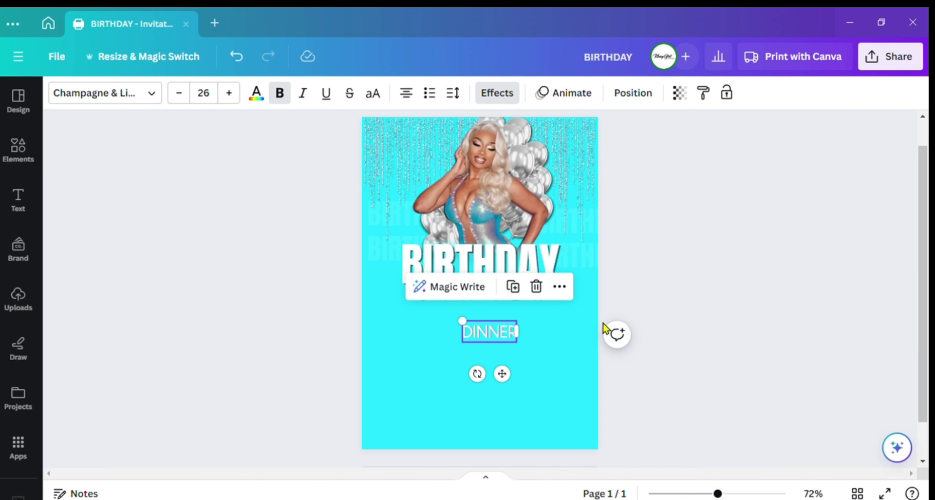
- Replace the lower DINNER copy's text with "To Celebrate" and scale it down to size 14.2, centered below DINNER
{"action": "double_click", "coordinate": [490, 339]}
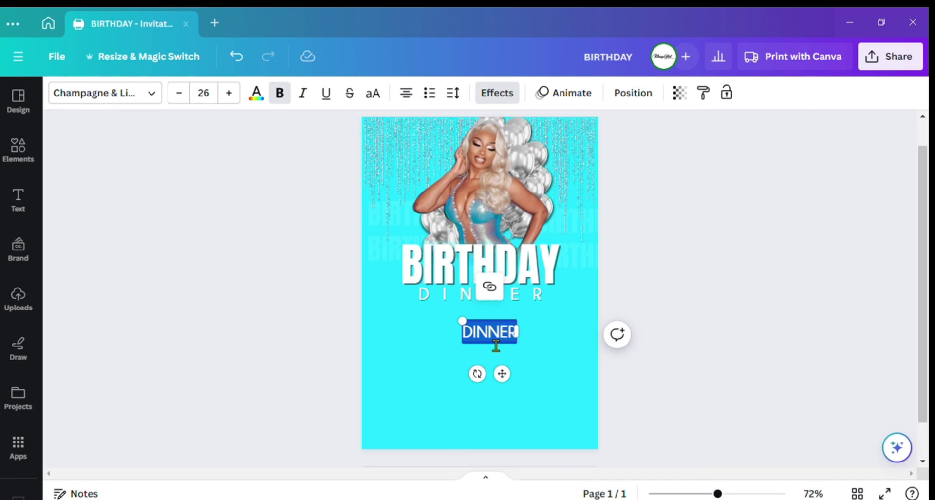
{"action": "type", "text": "To Ce"}
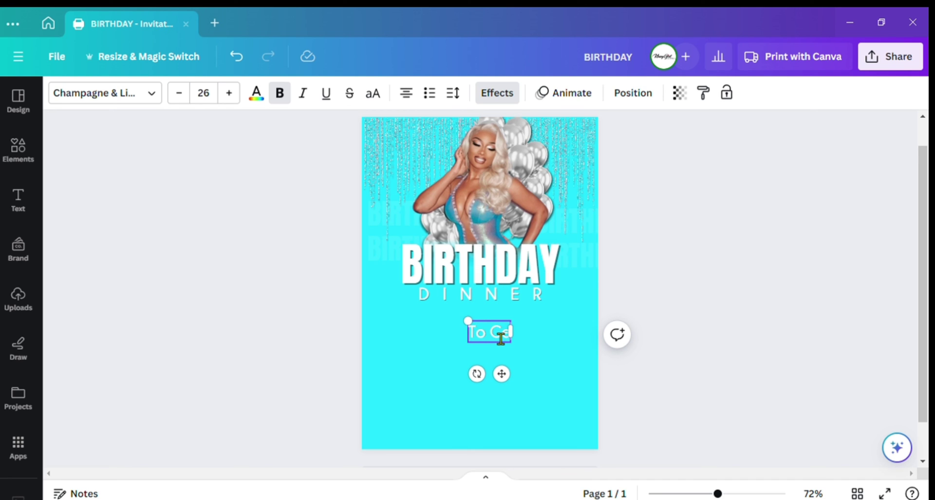
{"action": "type", "text": "lebra"}
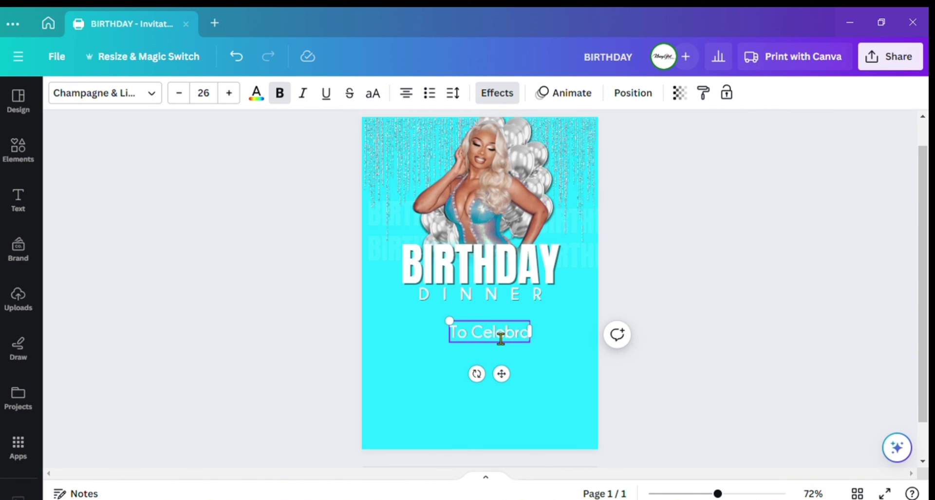
{"action": "type", "text": "te"}
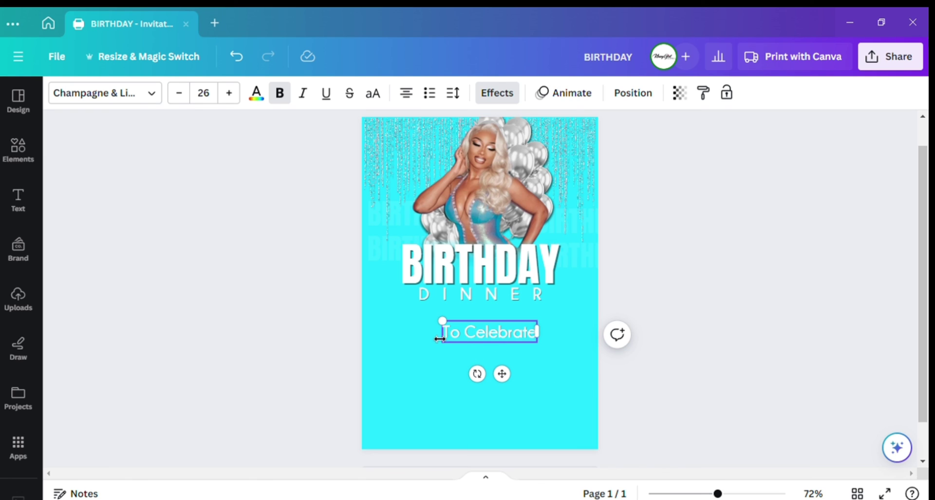
{"action": "left_click_drag", "start_coordinate": [442, 321], "coordinate": [503, 383]}
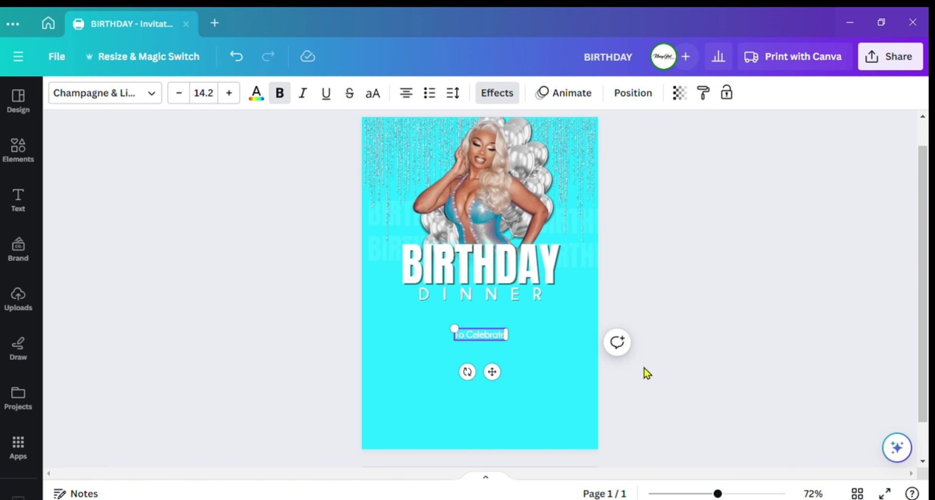
- Duplicate the To Celebrate text, place the copy just below it and replace its wording with the honoree's first name and "30th"
{"action": "left_click", "coordinate": [679, 278]}
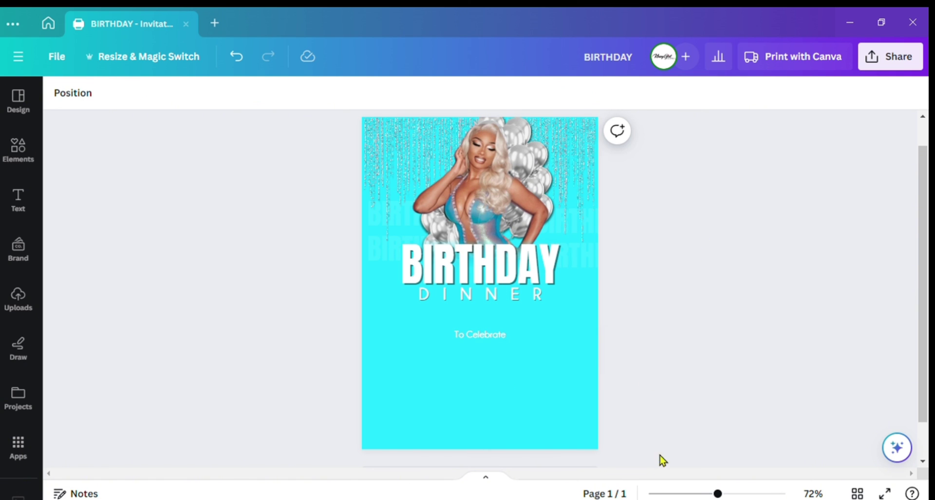
{"action": "left_click", "coordinate": [481, 333]}
{"action": "left_click", "coordinate": [505, 295]}
{"action": "left_click_drag", "start_coordinate": [501, 381], "coordinate": [500, 400]}
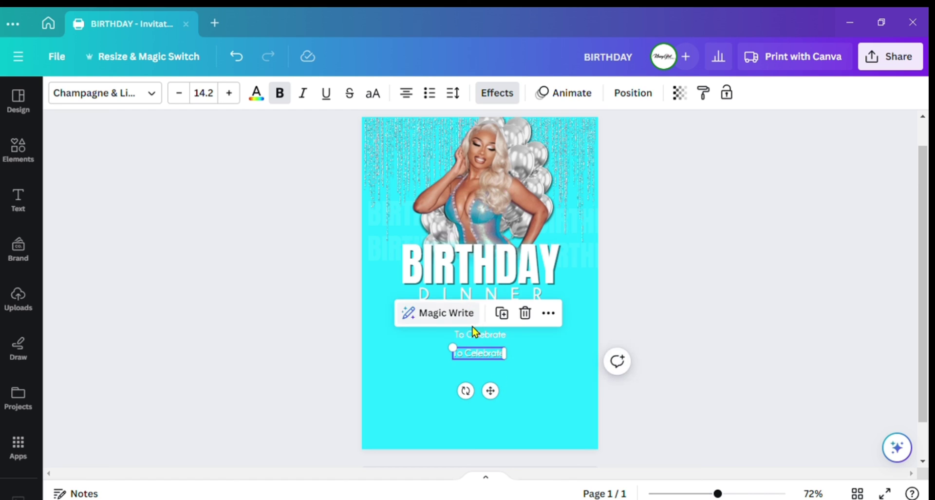
{"action": "left_click", "coordinate": [480, 352]}
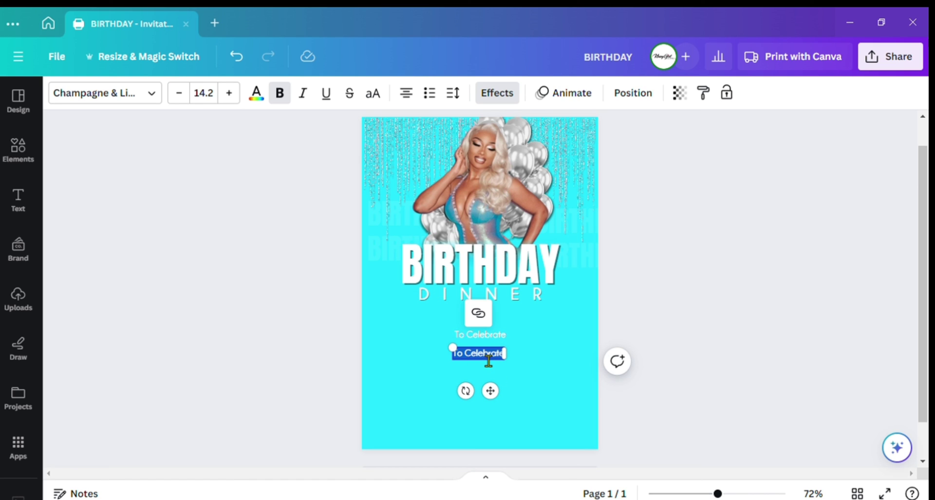
{"action": "type", "text": "Megan"}
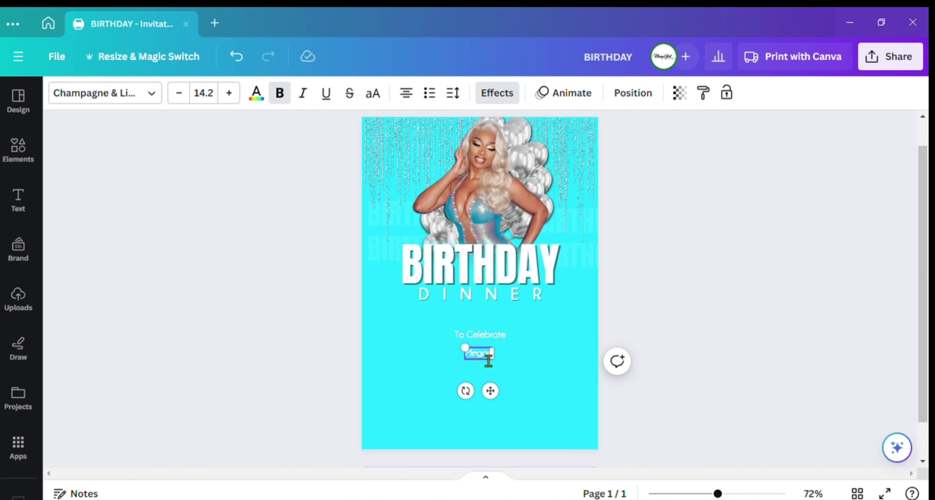
{"action": "type", "text": " 30th"}
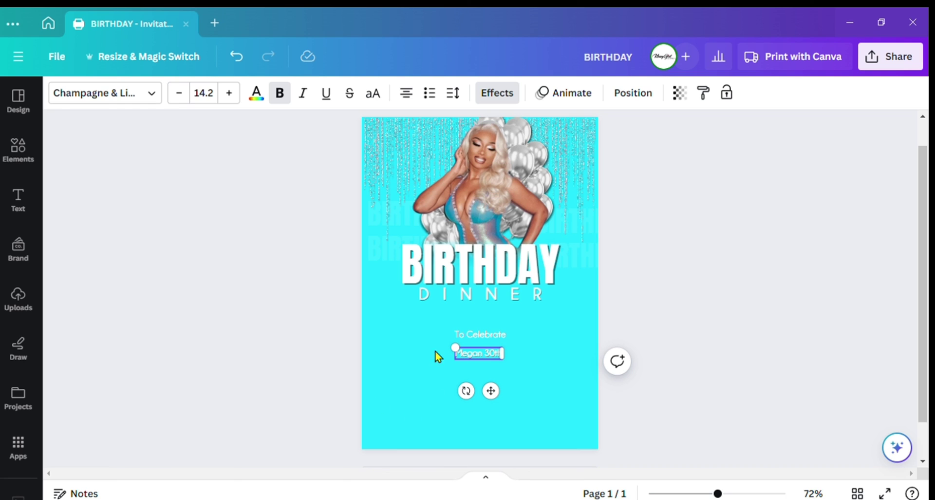
- Change the name line to the Valment font, enlarge it to size 80.1 and place it below To Celebrate
{"action": "left_click_drag", "start_coordinate": [455, 347], "coordinate": [381, 345]}
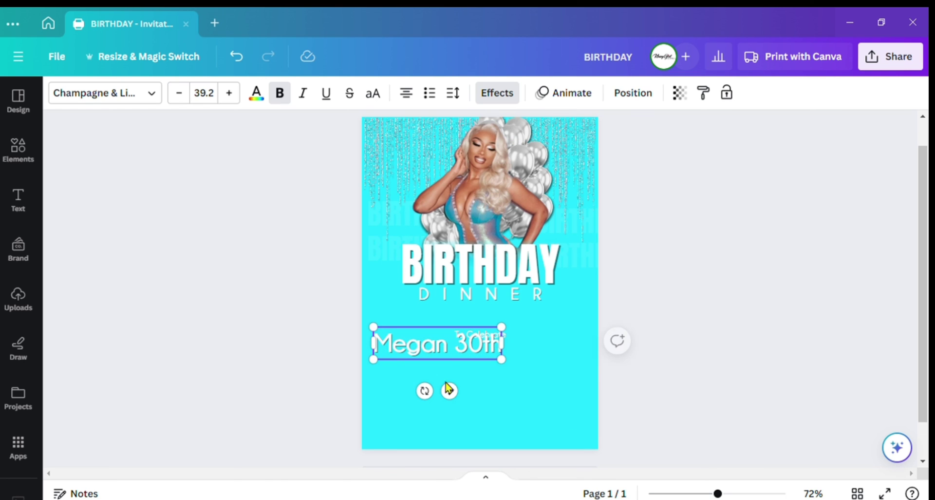
{"action": "left_click_drag", "start_coordinate": [451, 392], "coordinate": [497, 405]}
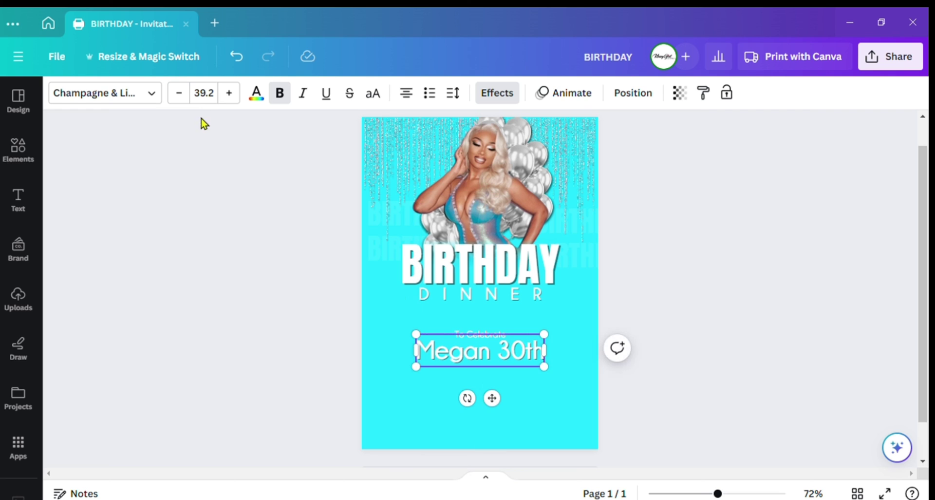
{"action": "left_click", "coordinate": [569, 327]}
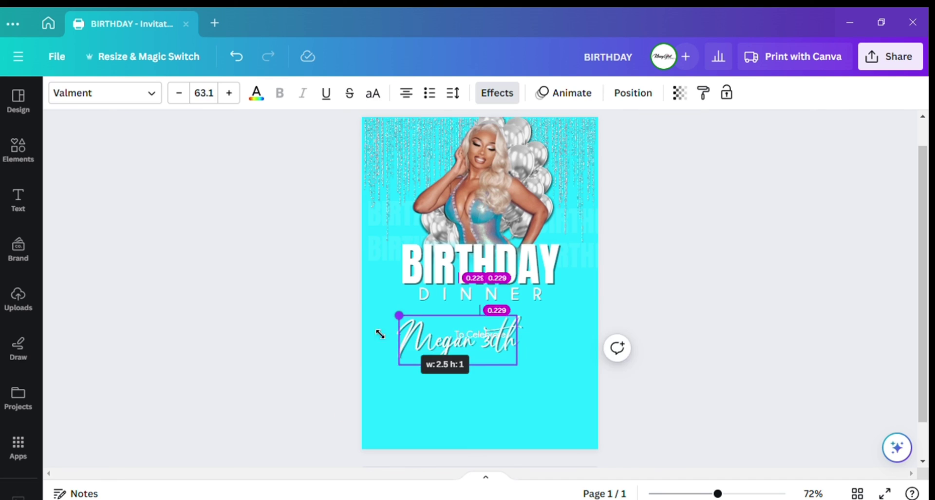
{"action": "left_click_drag", "start_coordinate": [378, 330], "coordinate": [366, 331]}
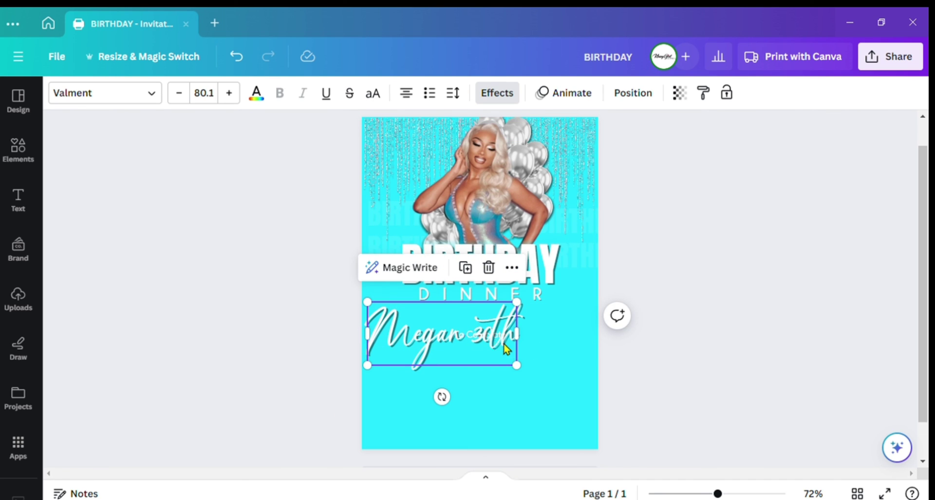
{"action": "left_click_drag", "start_coordinate": [507, 347], "coordinate": [525, 396]}
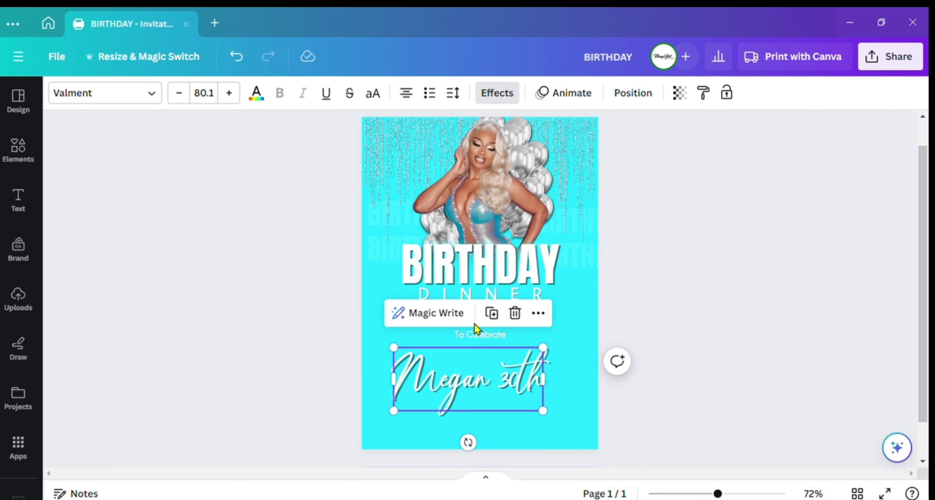
- Nudge To Celebrate up toward DINNER and raise the script name line so the two overlap, centered on the page
{"action": "left_click", "coordinate": [480, 335]}
{"action": "left_click_drag", "start_coordinate": [479, 341], "coordinate": [488, 335]}
{"action": "left_click_drag", "start_coordinate": [501, 388], "coordinate": [510, 350]}
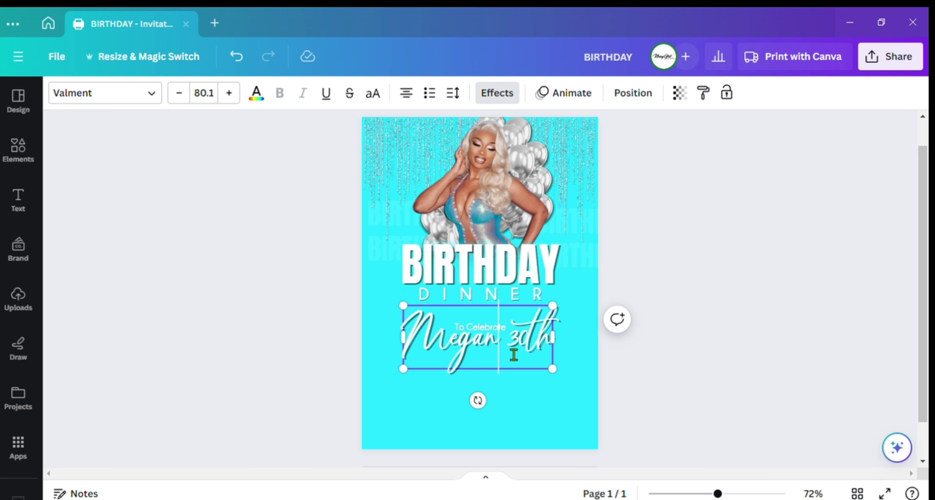
- Add 's to the name in the script line, enlarge the line to size 91.1 and re-center it below DINNER
{"action": "left_click", "coordinate": [512, 355]}
{"action": "type", "text": "s"}
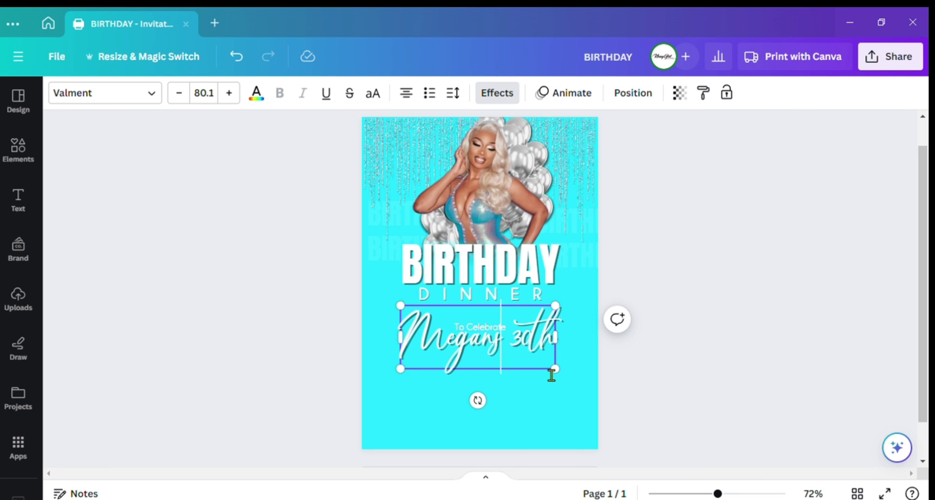
{"action": "left_click_drag", "start_coordinate": [556, 369], "coordinate": [568, 373]}
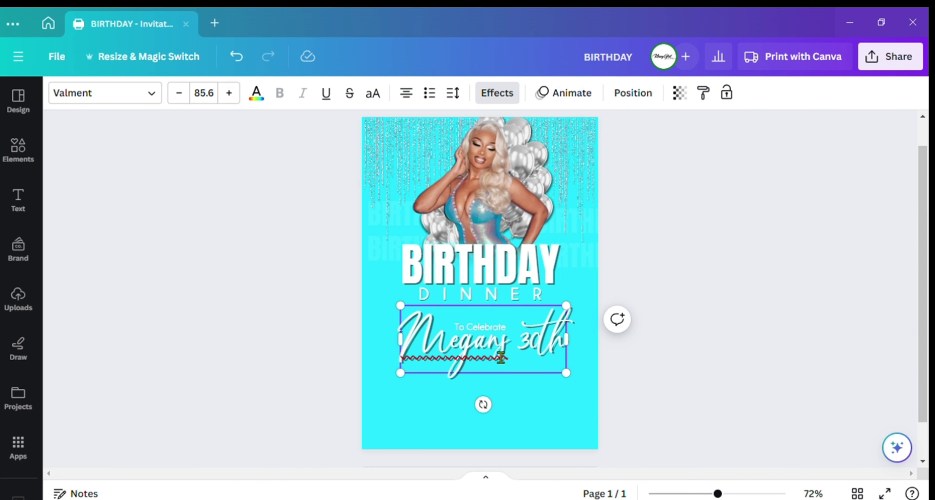
{"action": "type", "text": "'"}
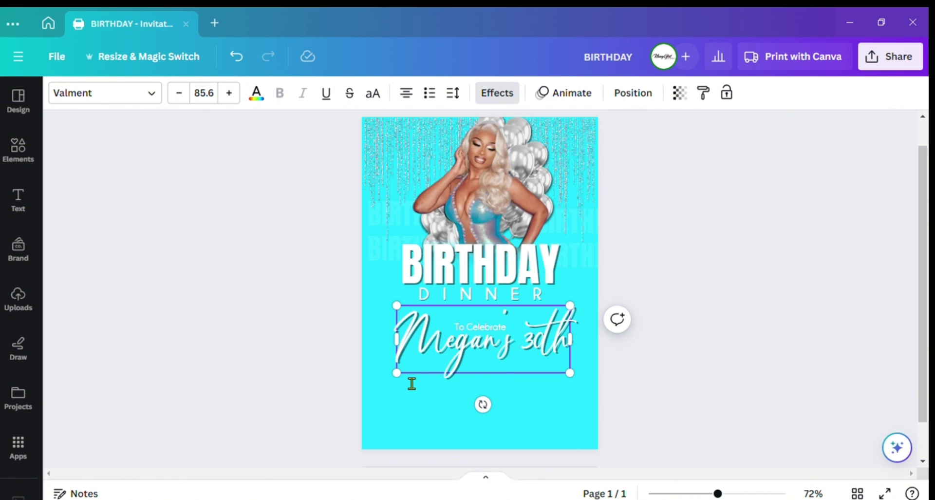
{"action": "left_click_drag", "start_coordinate": [405, 383], "coordinate": [394, 388]}
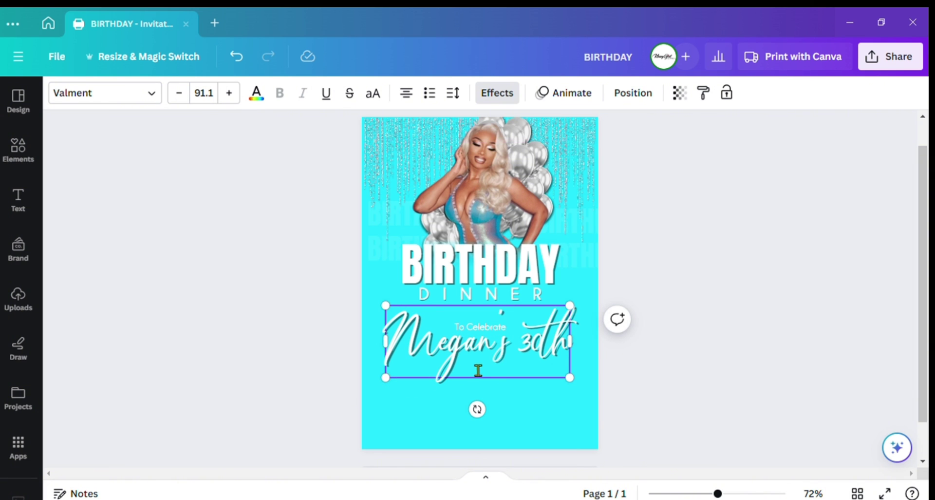
{"action": "left_click", "coordinate": [633, 325]}
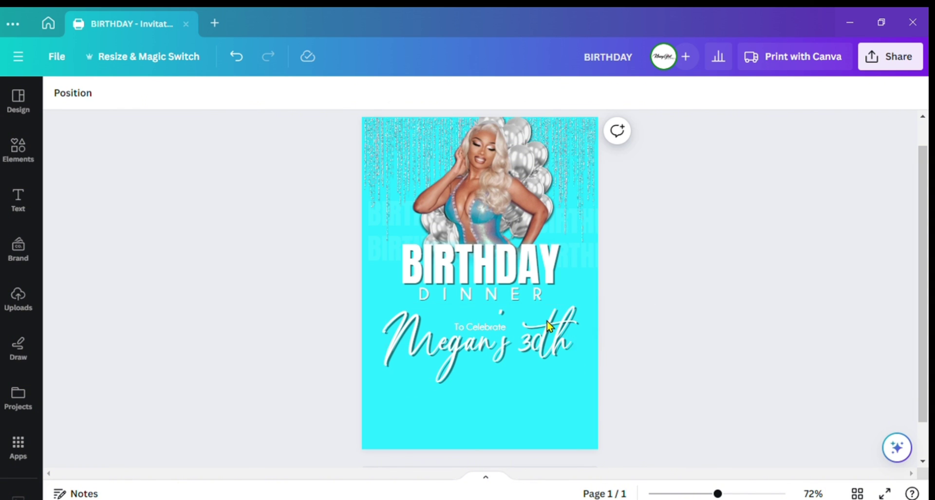
{"action": "left_click_drag", "start_coordinate": [494, 361], "coordinate": [504, 353]}
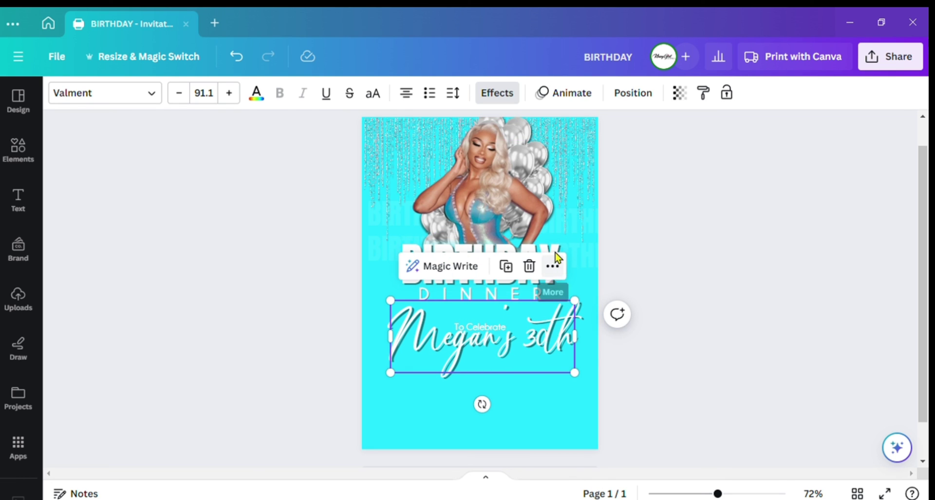
- Scale the BIRTHDAY title down slightly, keeping it centered, and nudge To Celebrate up closer to DINNER
{"action": "left_click", "coordinate": [513, 246]}
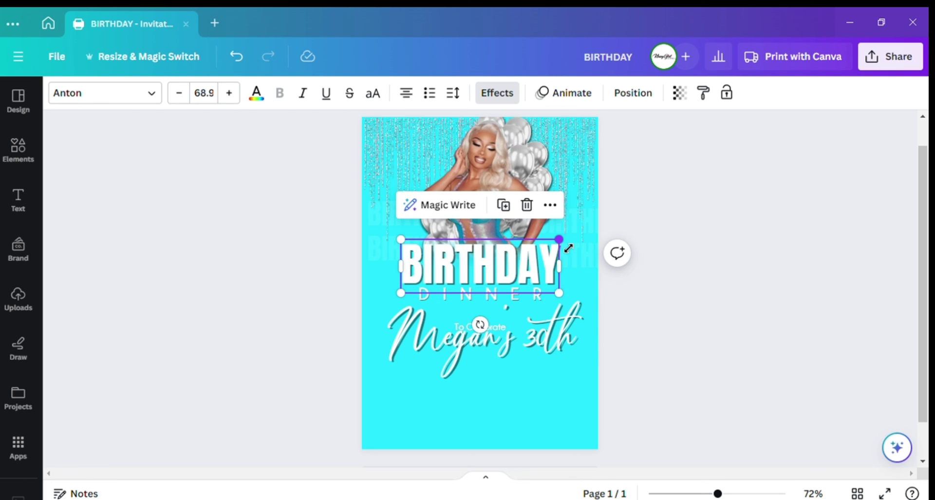
{"action": "left_click", "coordinate": [480, 324]}
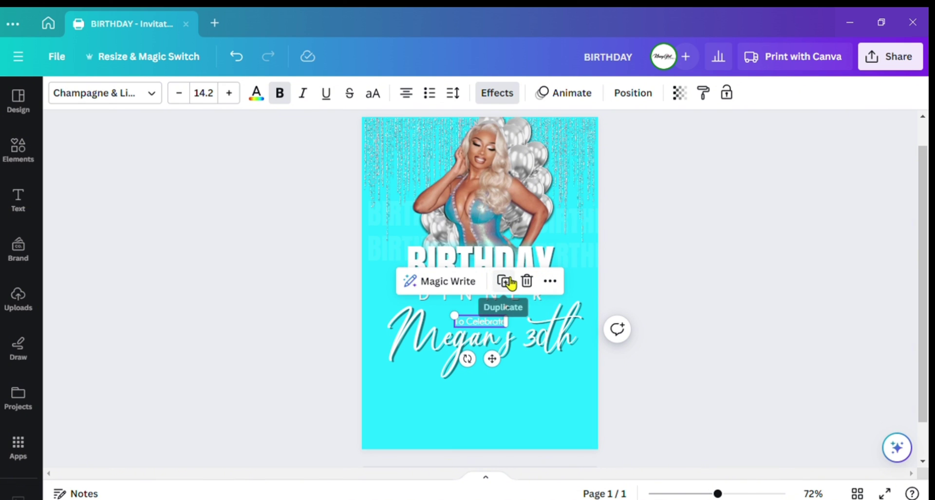
- Duplicate To Celebrate below the name line and replace its text with "FEBRUARY 15TH, 0000 ADDRESS OF DINNER LOCATION CITY, STATE RSVP: NAME" plus a placeholder phone number
{"action": "left_click", "coordinate": [505, 281]}
{"action": "left_click_drag", "start_coordinate": [487, 331], "coordinate": [491, 393]}
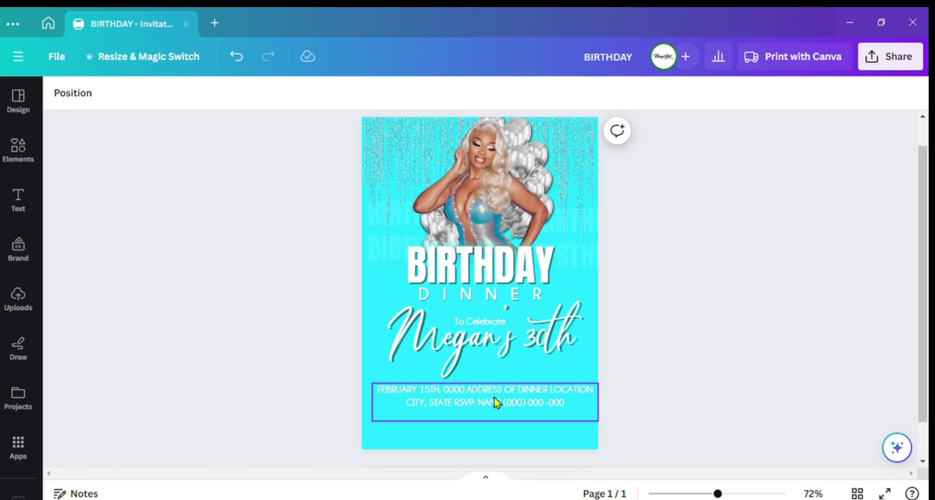
{"action": "left_click_drag", "start_coordinate": [496, 402], "coordinate": [493, 407]}
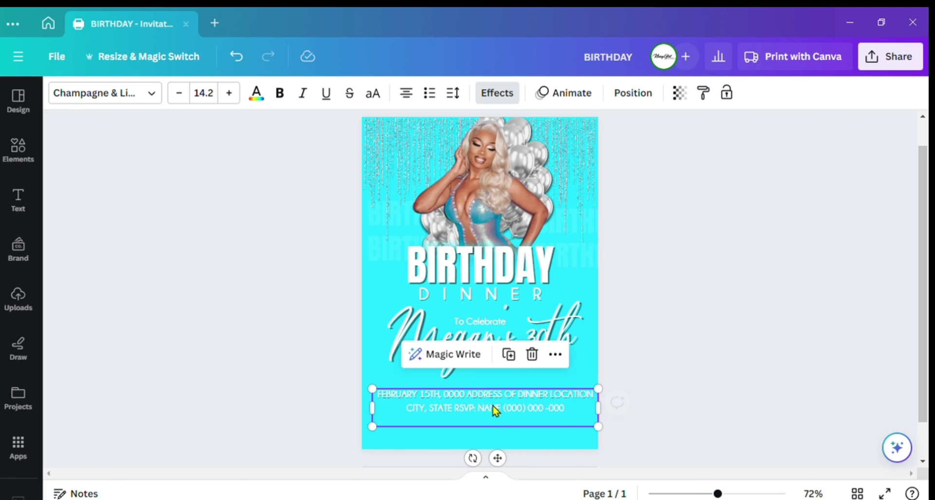
{"action": "double_click", "coordinate": [529, 417]}
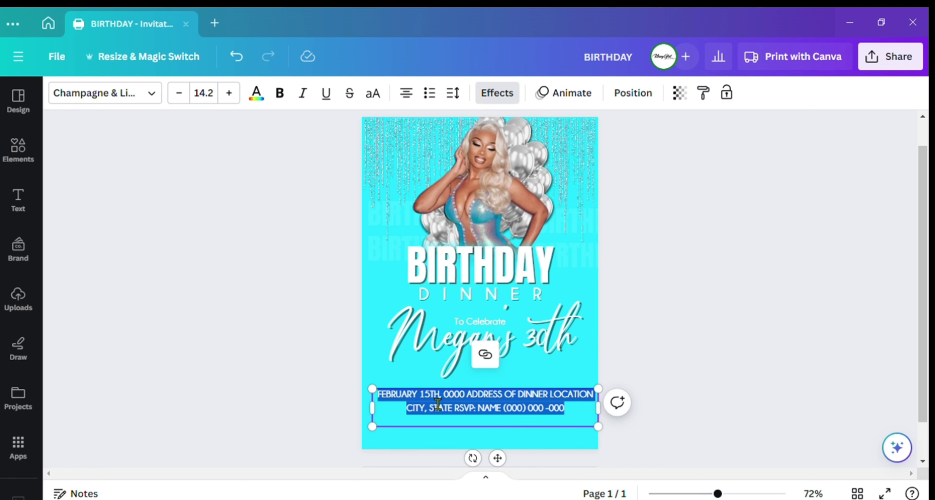
{"action": "left_click", "coordinate": [305, 276]}
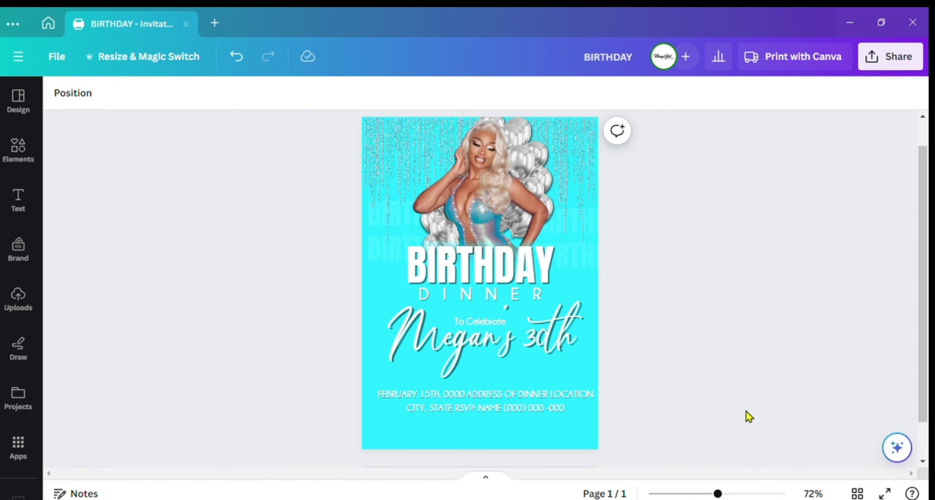
- Scale the event details text down to size 12.7 and center it near the foot of the invitation
{"action": "left_click", "coordinate": [533, 402]}
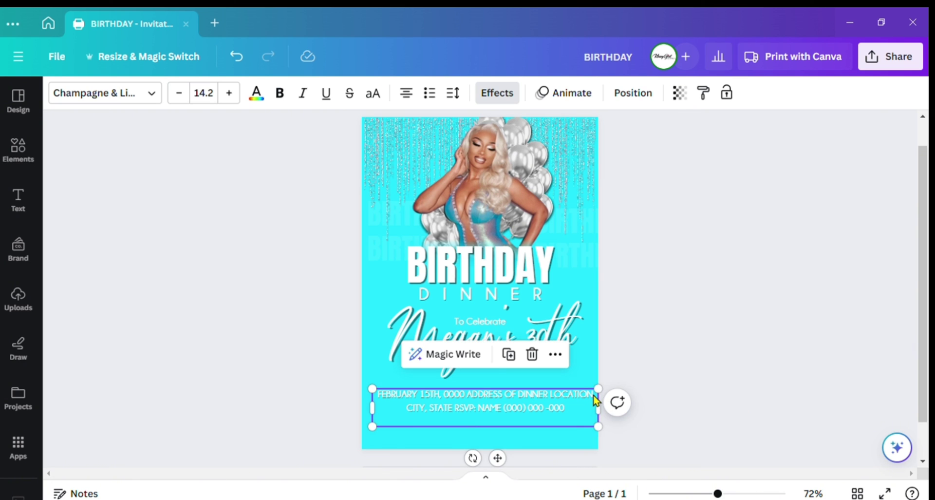
{"action": "left_click_drag", "start_coordinate": [598, 388], "coordinate": [575, 392]}
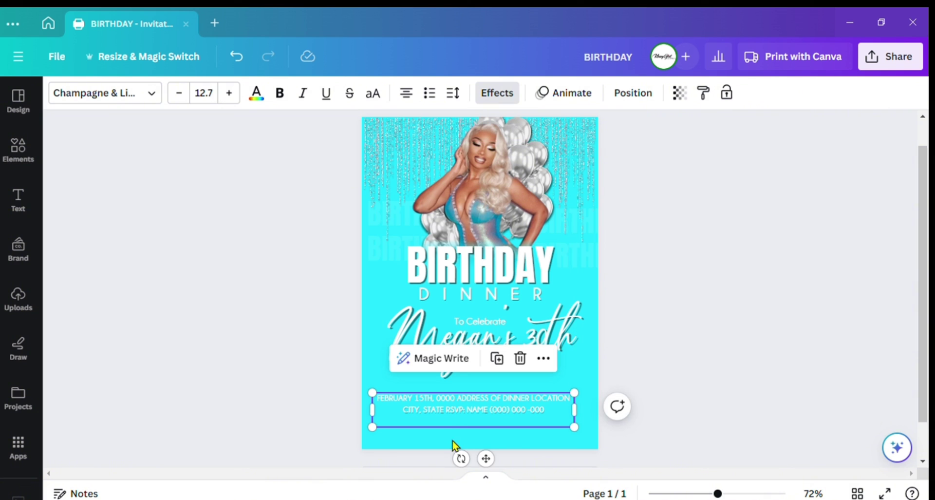
{"action": "mouse_move", "coordinate": [492, 464]}
{"action": "left_mouse_down"}
{"action": "mouse_move", "coordinate": [509, 471]}
{"action": "mouse_move", "coordinate": [502, 465]}
{"action": "left_mouse_up"}
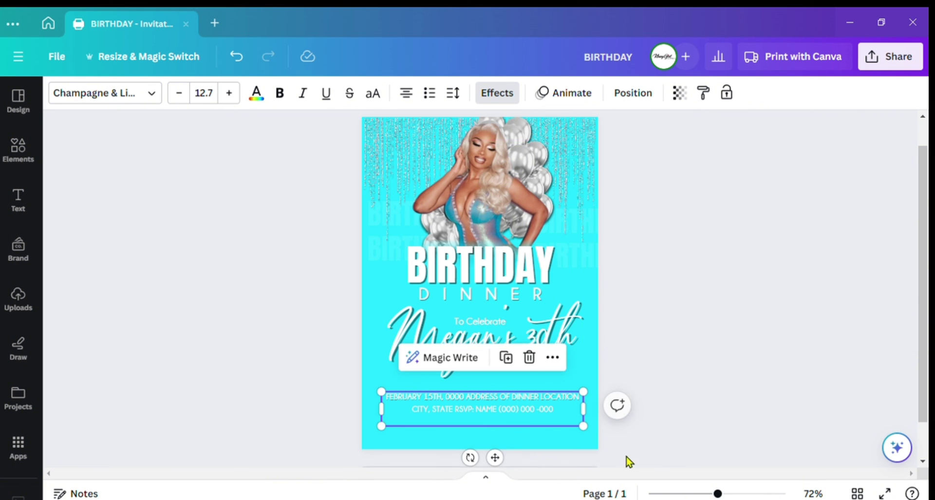
{"action": "left_click", "coordinate": [682, 408]}
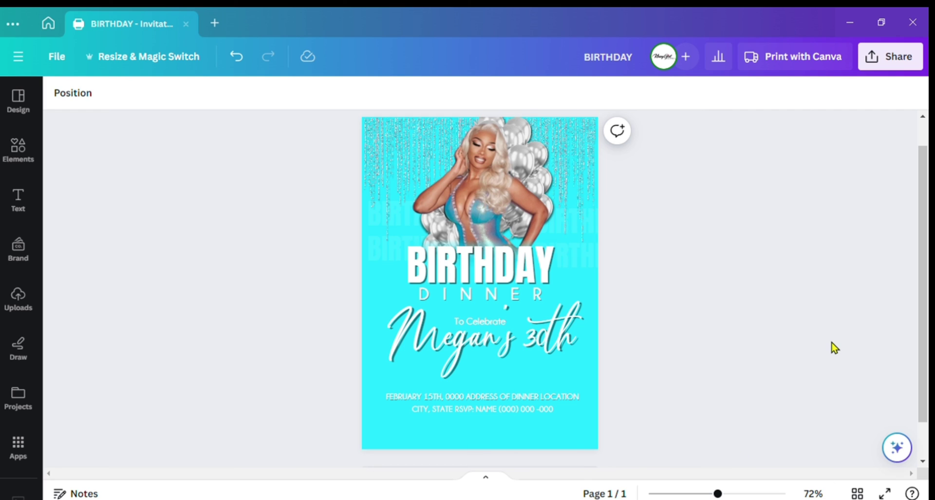